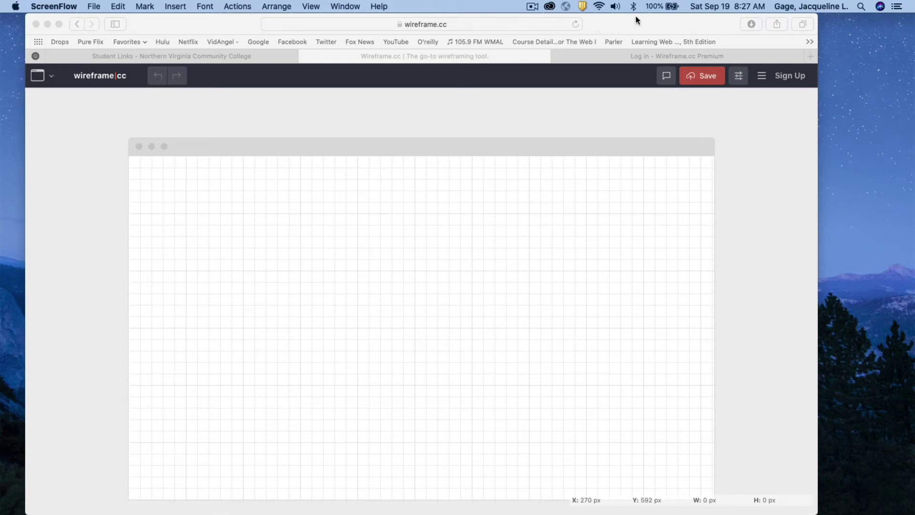
Step: Open the Wireframe.cc Premium sign-up page
{"action": "left_click_drag", "start_coordinate": [662, 25], "coordinate": [666, 25]}
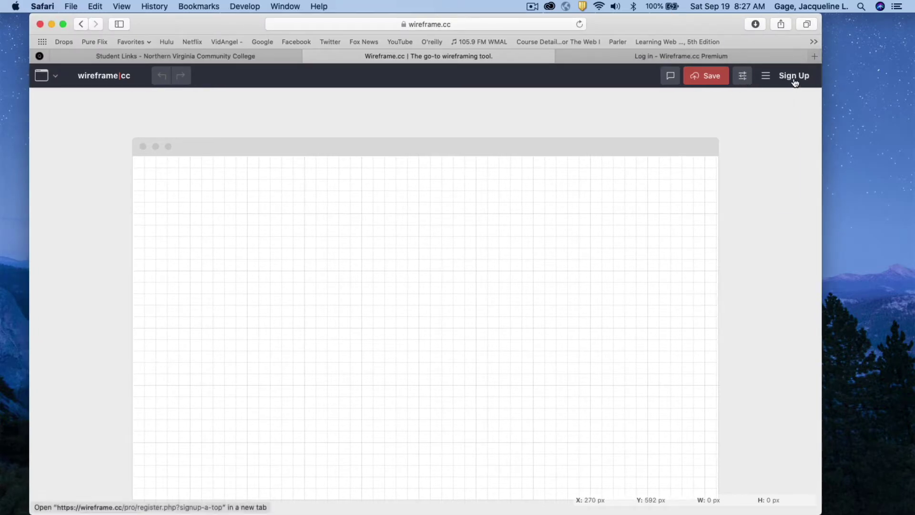
{"action": "left_click", "coordinate": [795, 77]}
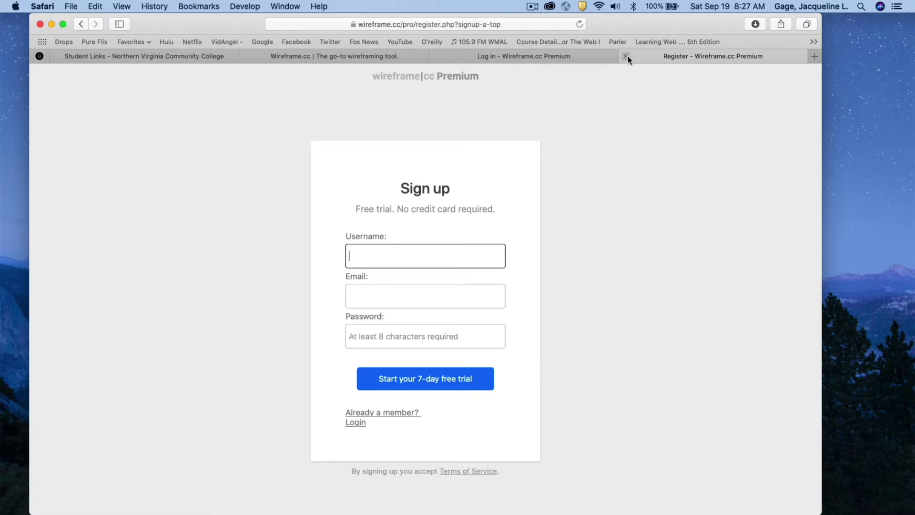
Step: Log in to the existing Wireframe.cc Premium account with the saved username and password
{"action": "left_click", "coordinate": [591, 53]}
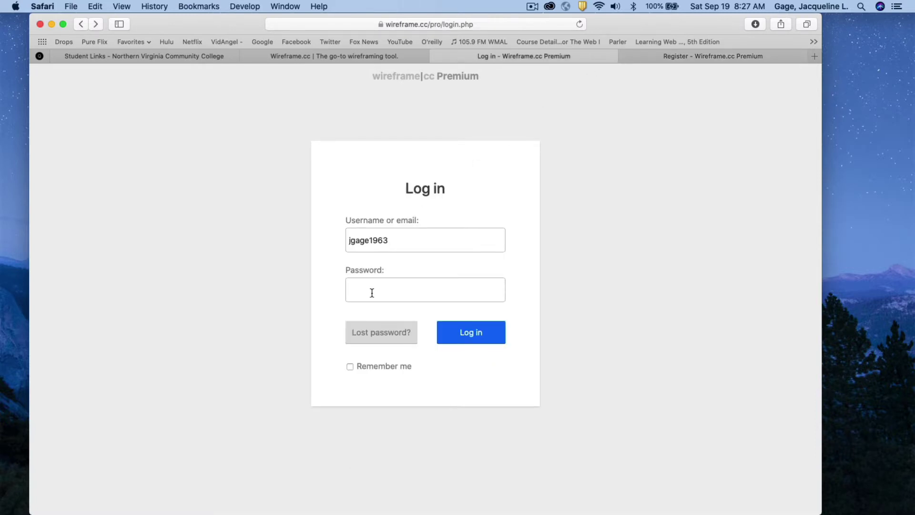
{"action": "left_click", "coordinate": [404, 240]}
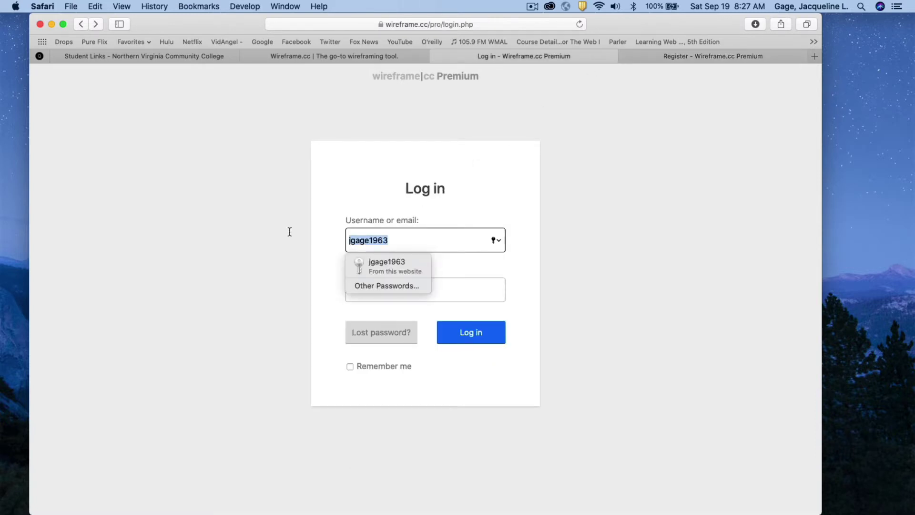
{"action": "left_click", "coordinate": [386, 263]}
{"action": "left_click", "coordinate": [477, 328]}
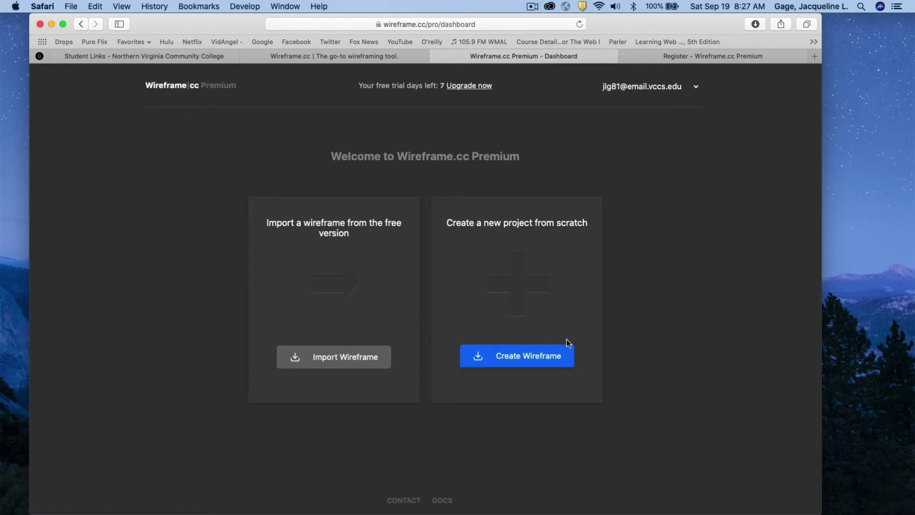
Step: Create a new wireframe project from scratch named art116
{"action": "left_click", "coordinate": [550, 360]}
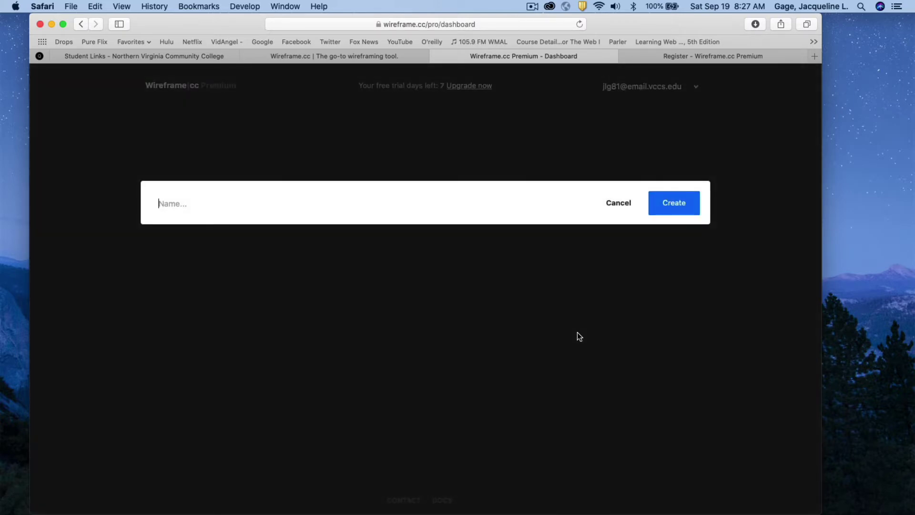
{"action": "type", "text": "art116"}
{"action": "left_click", "coordinate": [681, 203]}
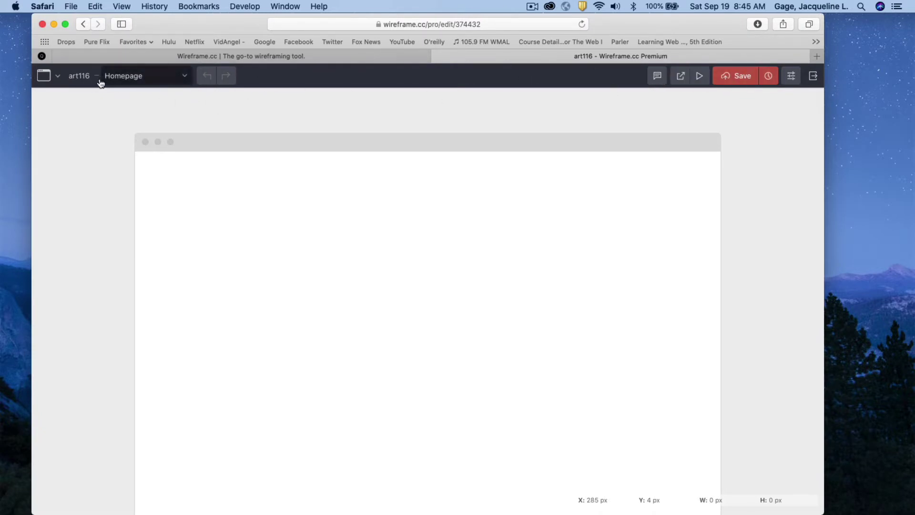
Step: Try the canvas without a frame and with browser, tablet and phone frames, and return it to the browser frame
{"action": "left_click", "coordinate": [59, 78]}
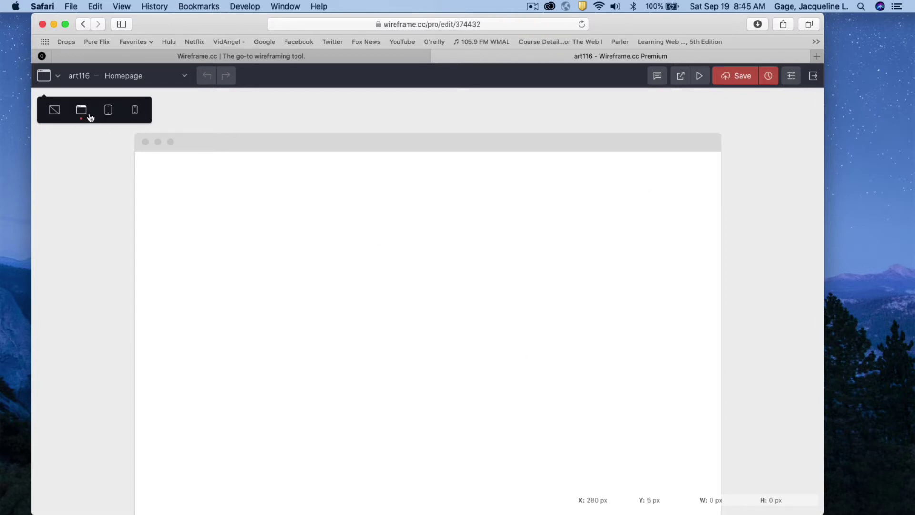
{"action": "left_click", "coordinate": [54, 111]}
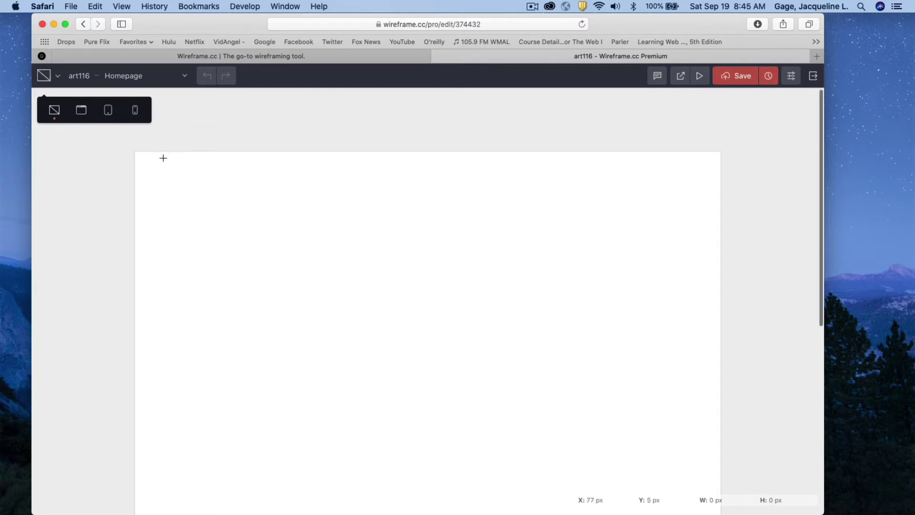
{"action": "left_click", "coordinate": [82, 114]}
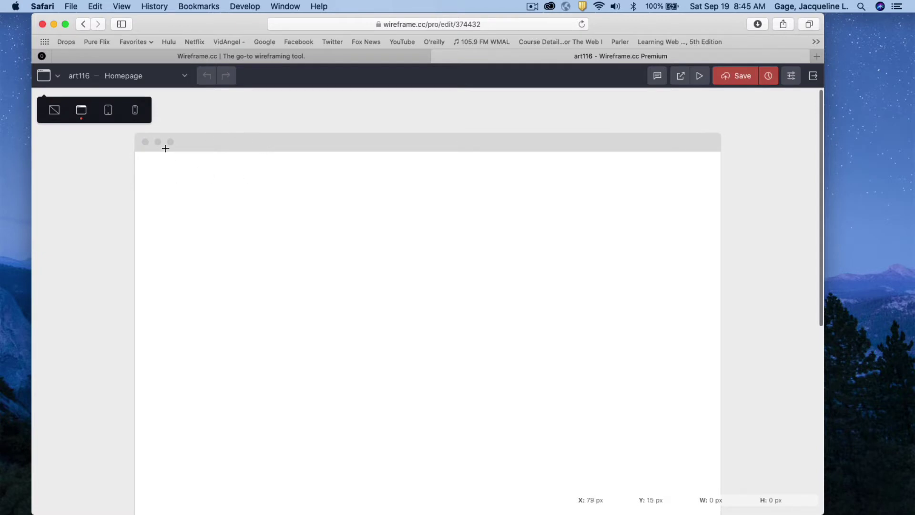
{"action": "left_click", "coordinate": [109, 112]}
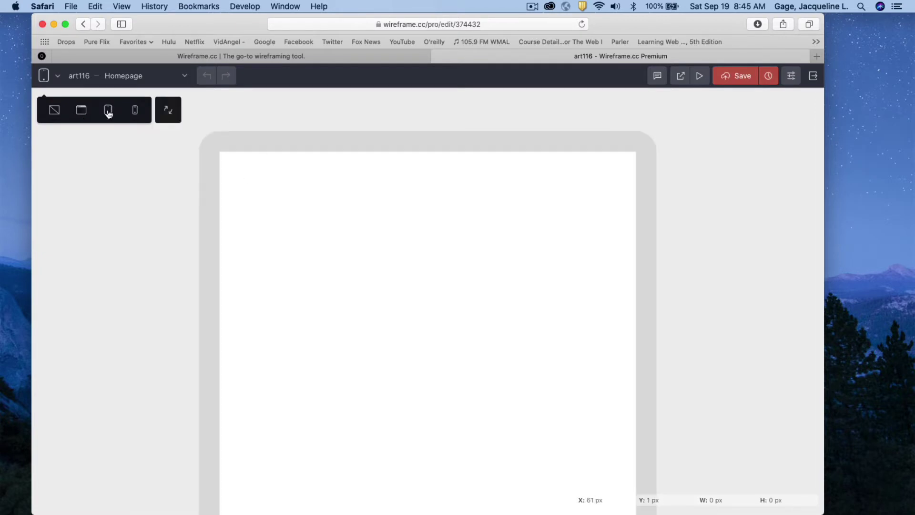
{"action": "left_click", "coordinate": [136, 112]}
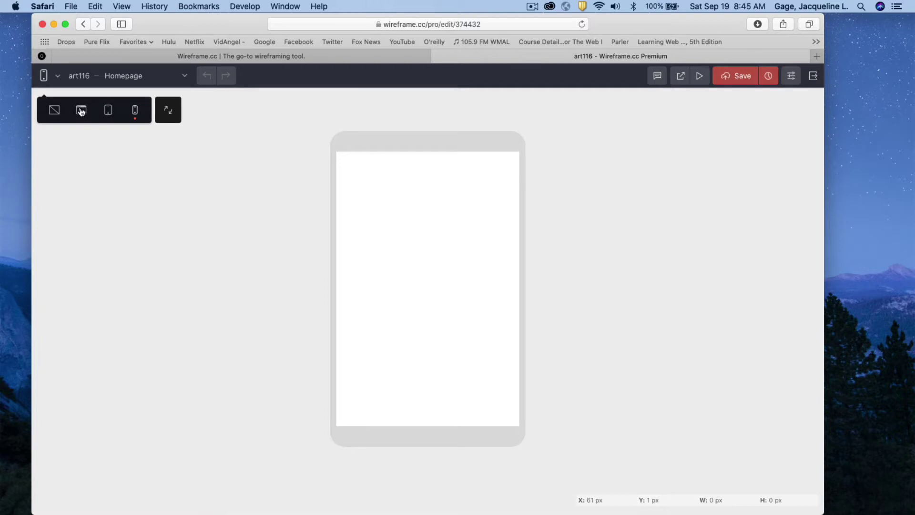
{"action": "left_click", "coordinate": [81, 111]}
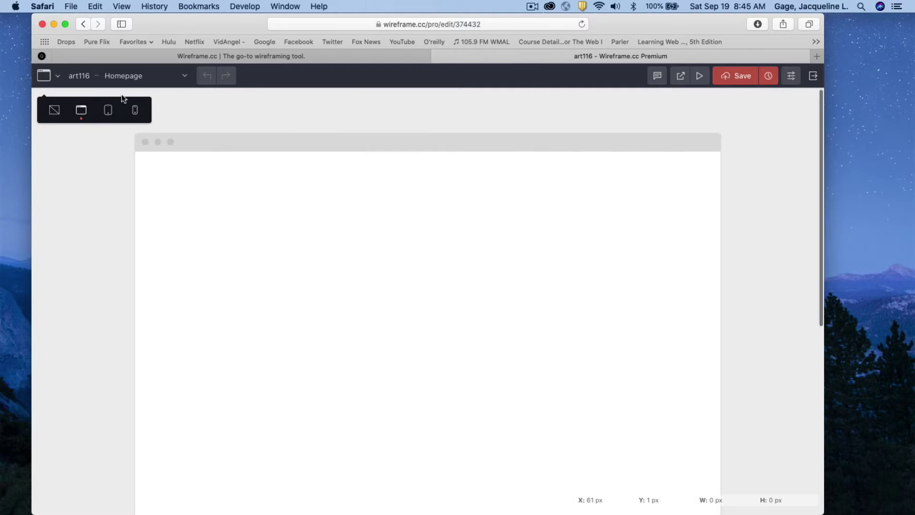
Step: View and close the project's page list, and toggle the comments display
{"action": "left_click", "coordinate": [189, 79]}
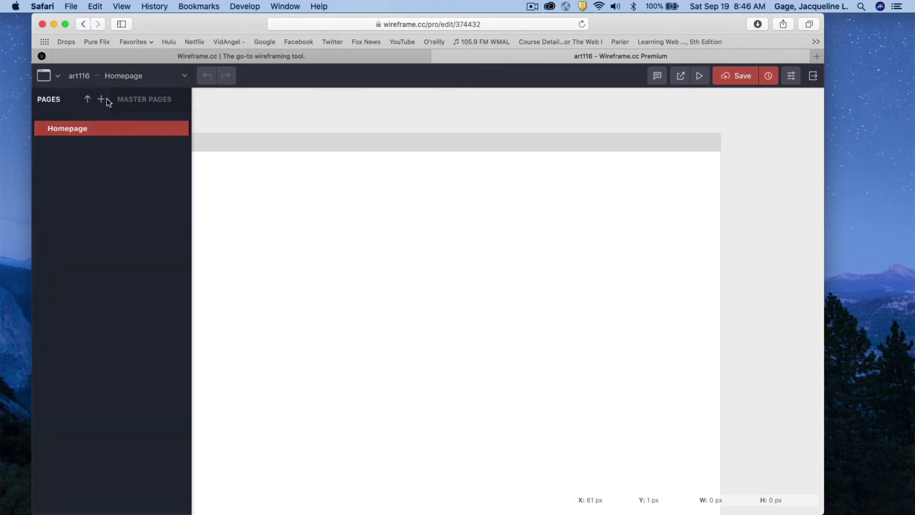
{"action": "left_click", "coordinate": [304, 110]}
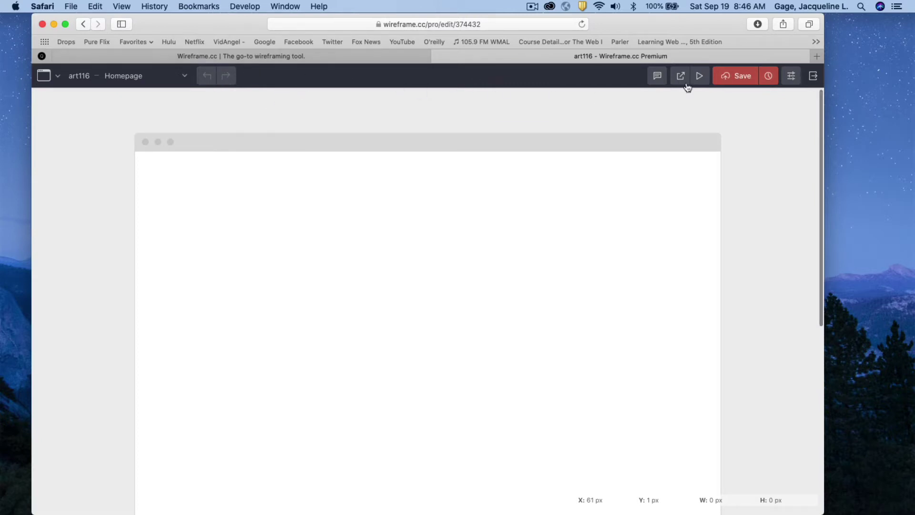
{"action": "left_click", "coordinate": [660, 77]}
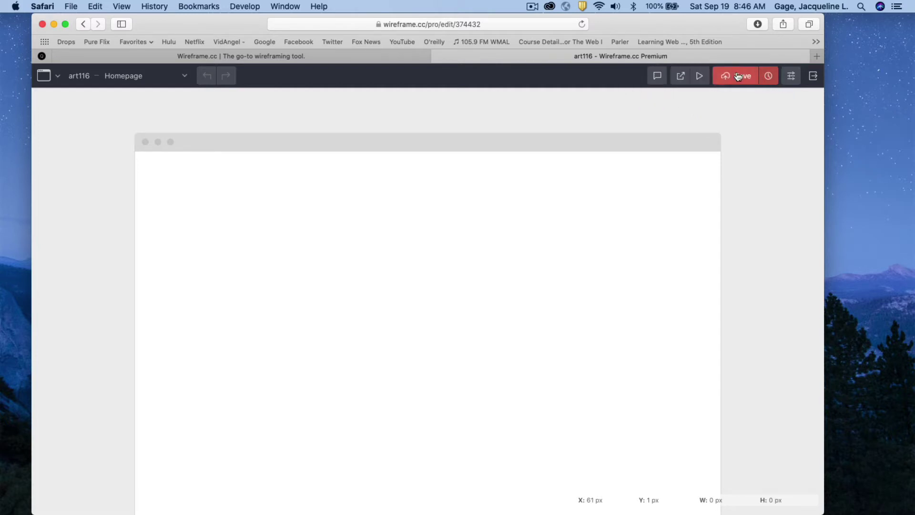
Step: Set the canvas size to 1084 px wide and 800 px high
{"action": "left_click", "coordinate": [791, 78]}
{"action": "left_click", "coordinate": [699, 360]}
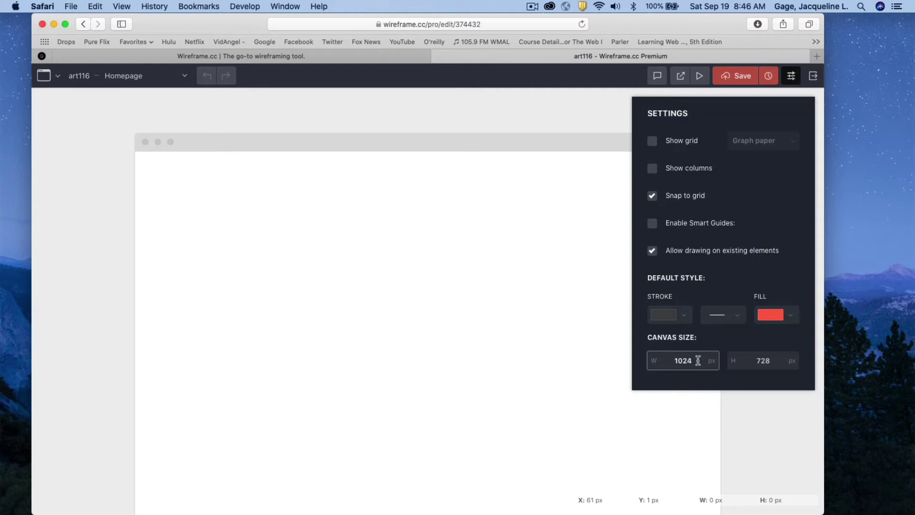
{"action": "left_click_drag", "start_coordinate": [698, 361], "coordinate": [669, 360]}
{"action": "type", "text": "1084"}
{"action": "left_click_drag", "start_coordinate": [777, 361], "coordinate": [744, 361]}
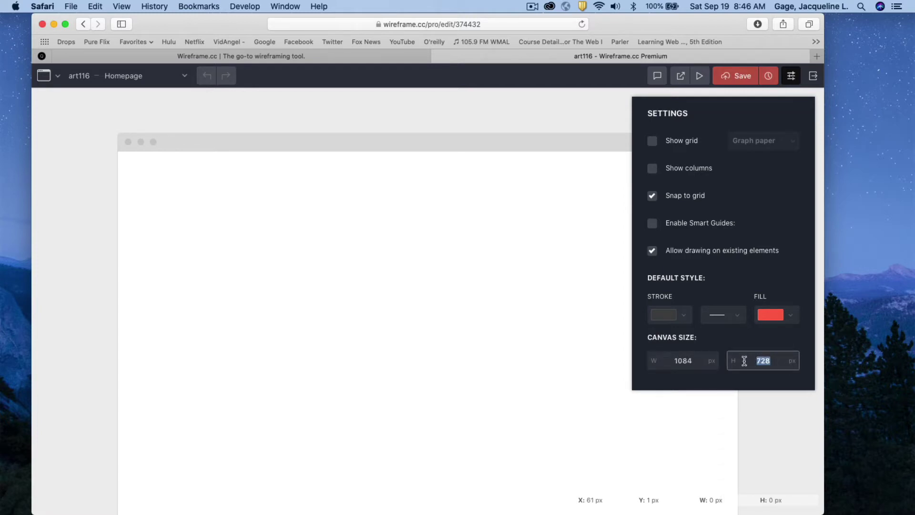
{"action": "type", "text": "800"}
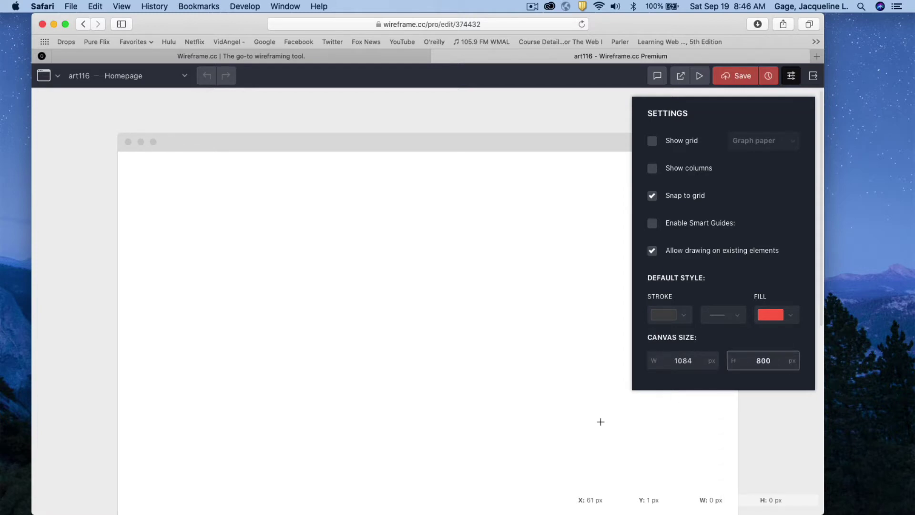
{"action": "left_click", "coordinate": [535, 416]}
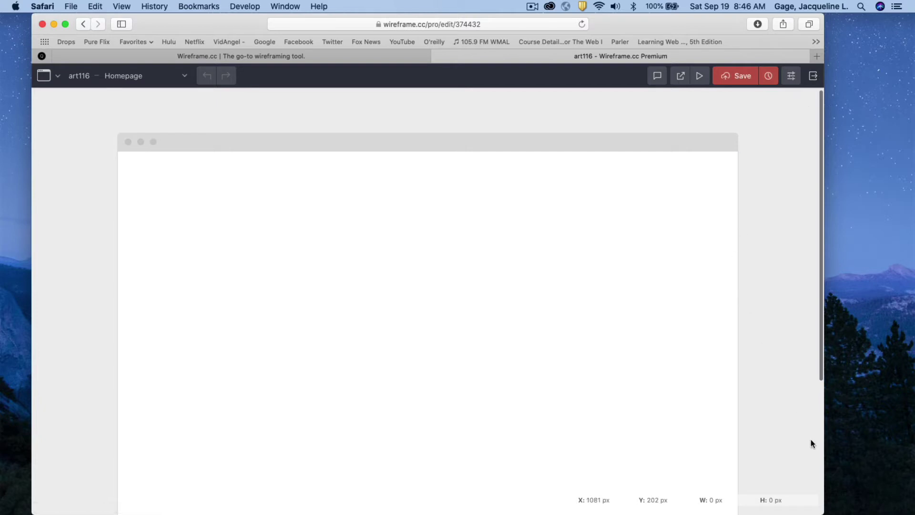
{"action": "left_click_drag", "start_coordinate": [821, 510], "coordinate": [823, 512]}
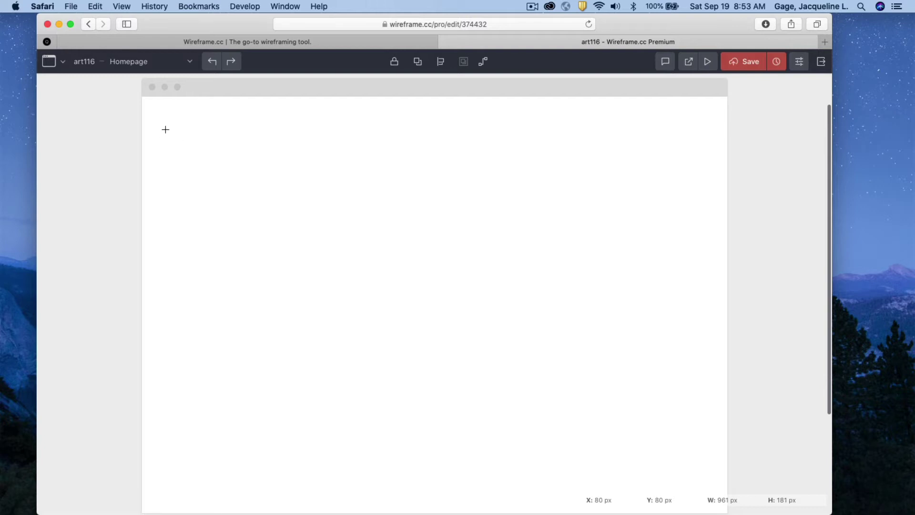
Step: Draw a rectangle about 940 px wide and 80 px high across the upper part of the page
{"action": "left_click_drag", "start_coordinate": [165, 130], "coordinate": [705, 179]}
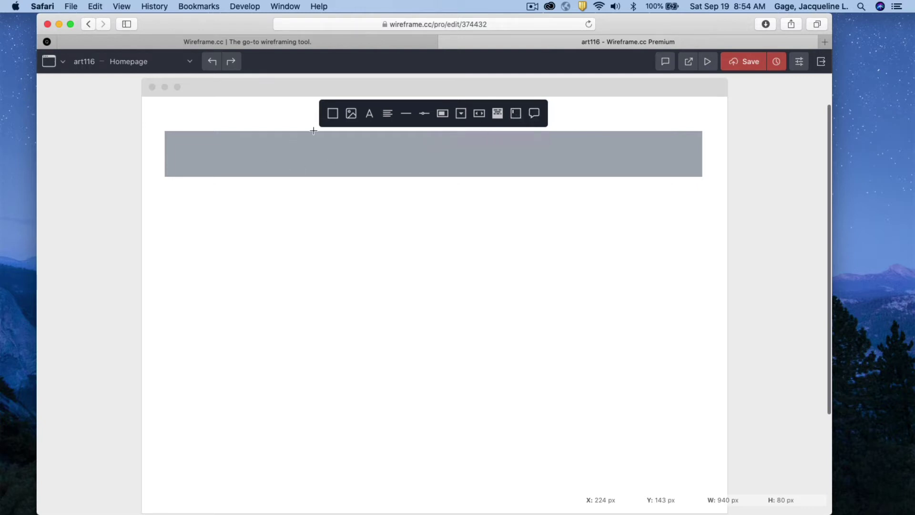
{"action": "left_click", "coordinate": [334, 114]}
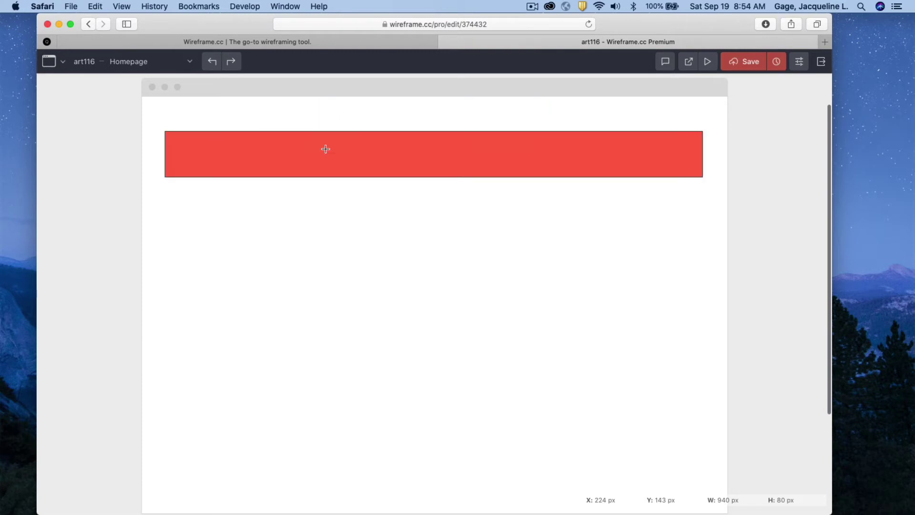
Step: Move the banner rectangle up slightly and reduce its height from its lower edge to make a thinner header bar
{"action": "left_click_drag", "start_coordinate": [324, 153], "coordinate": [350, 141]}
{"action": "left_click", "coordinate": [419, 157]}
{"action": "left_click_drag", "start_coordinate": [426, 160], "coordinate": [433, 177]}
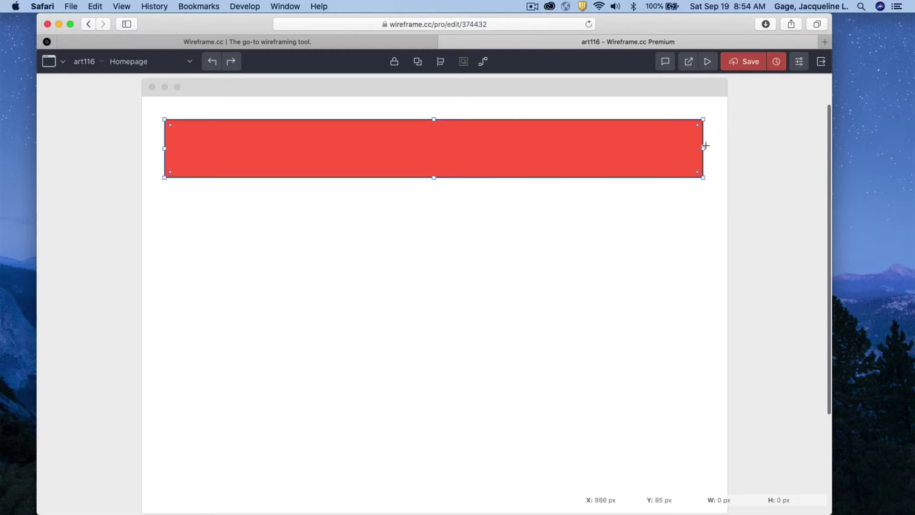
{"action": "mouse_move", "coordinate": [703, 147]}
{"action": "left_mouse_down"}
{"action": "mouse_move", "coordinate": [469, 148]}
{"action": "mouse_move", "coordinate": [699, 134]}
{"action": "left_mouse_up"}
{"action": "left_click_drag", "start_coordinate": [433, 178], "coordinate": [440, 154]}
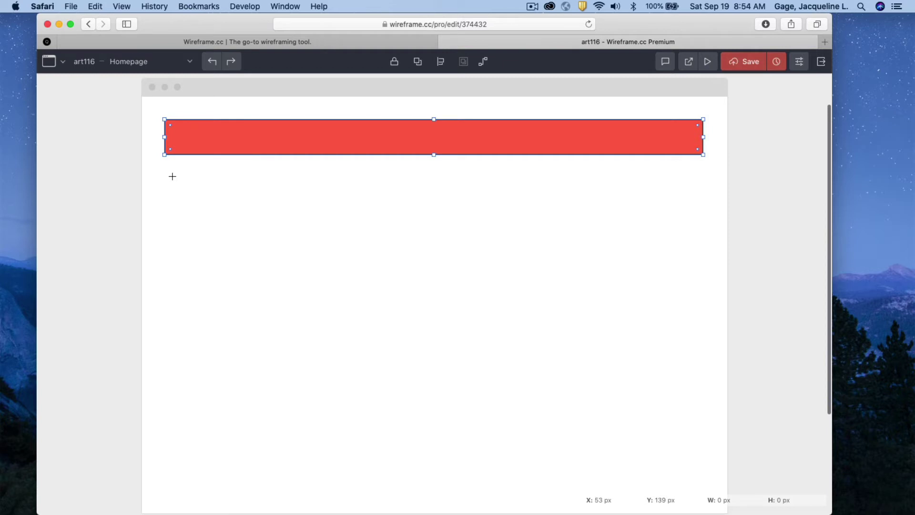
Step: Draw an ellipse about 340 by 320 px below the header bar and delete it
{"action": "left_click_drag", "start_coordinate": [173, 176], "coordinate": [376, 357]}
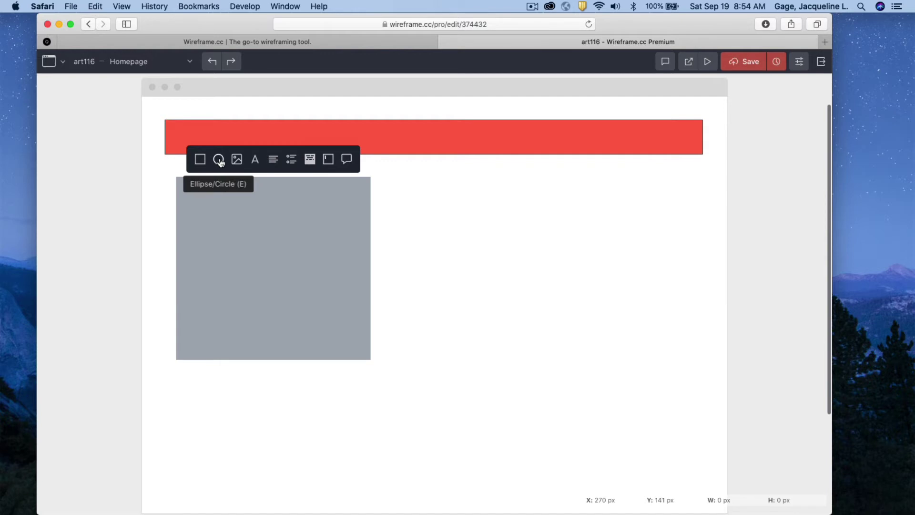
{"action": "left_click", "coordinate": [219, 160]}
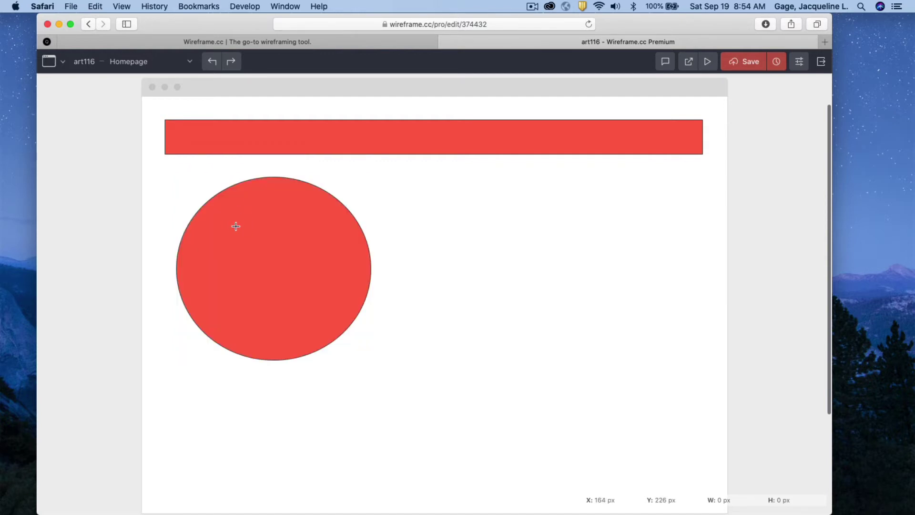
{"action": "left_click", "coordinate": [259, 254]}
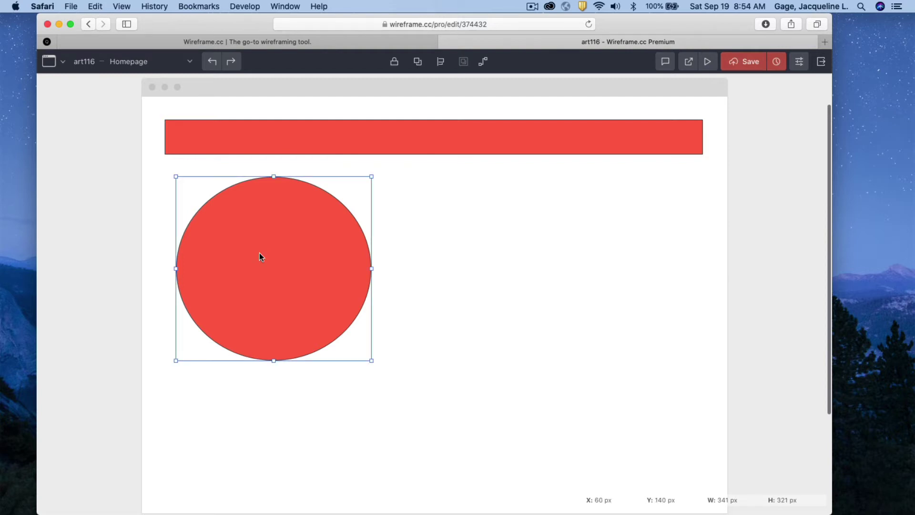
{"action": "key", "text": "BackSpace"}
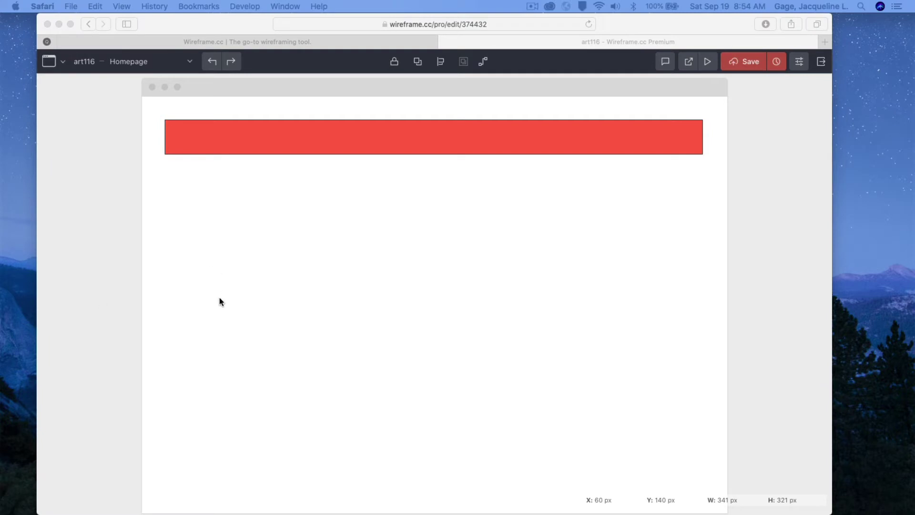
{"action": "left_click", "coordinate": [219, 301]}
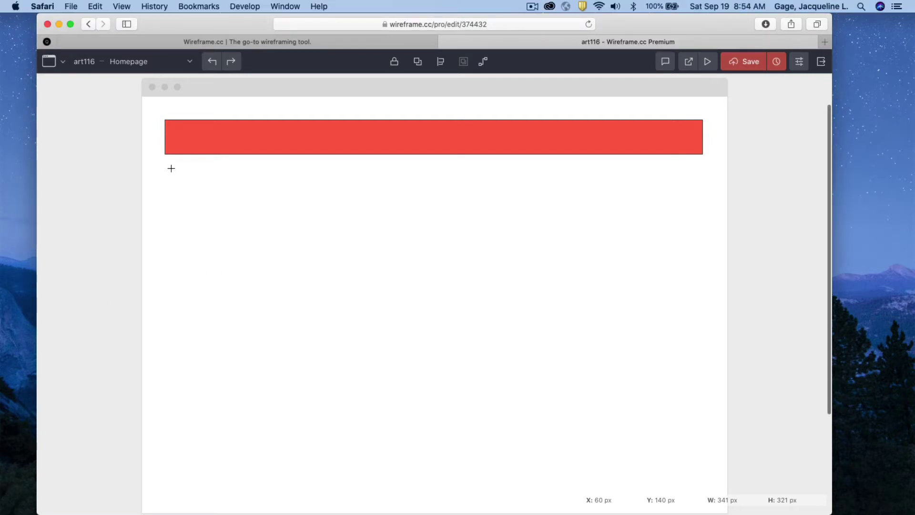
Step: Draw a rectangle about 940 px wide and 300 px high just below the header bar
{"action": "left_click_drag", "start_coordinate": [169, 164], "coordinate": [700, 332]}
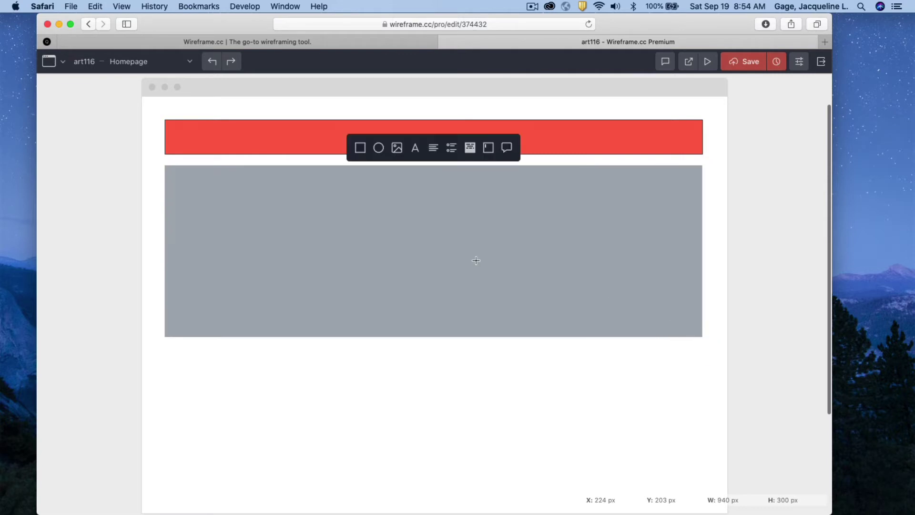
{"action": "left_click", "coordinate": [358, 150]}
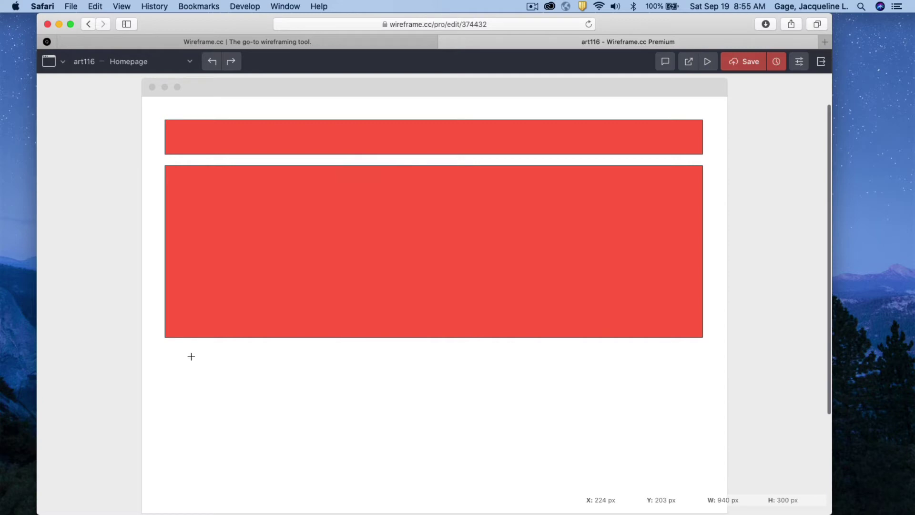
Step: Insert a placeholder paragraph about 360 by 200 px below the large rectangle and move it up onto that rectangle's left half
{"action": "left_click_drag", "start_coordinate": [188, 360], "coordinate": [393, 467]}
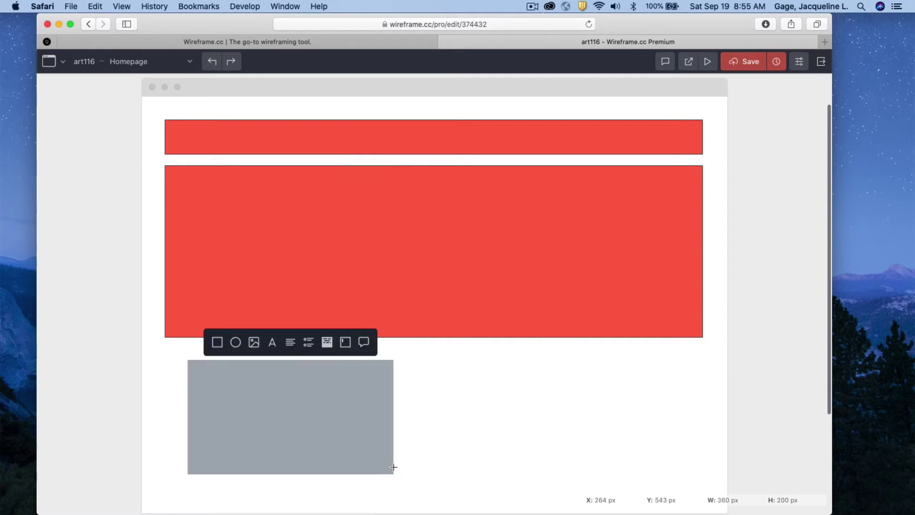
{"action": "left_click", "coordinate": [290, 343]}
{"action": "left_click", "coordinate": [273, 371]}
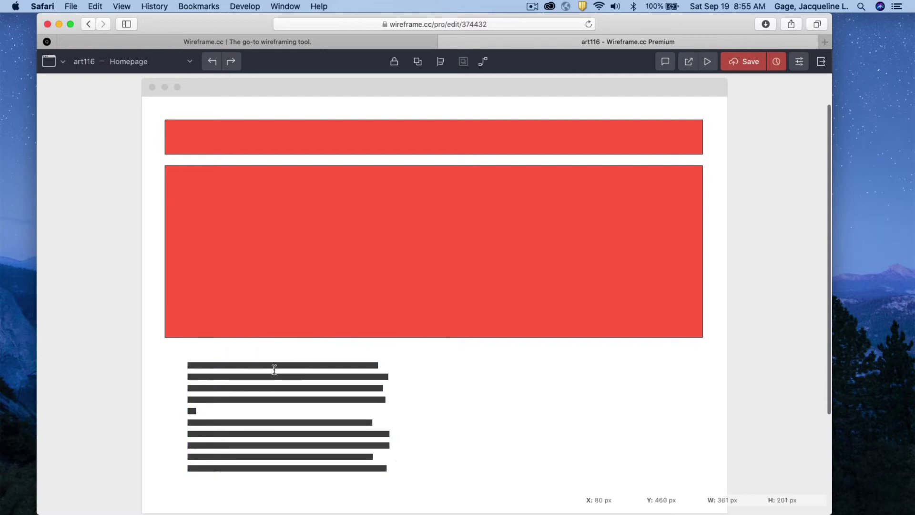
{"action": "left_click_drag", "start_coordinate": [274, 369], "coordinate": [264, 212]}
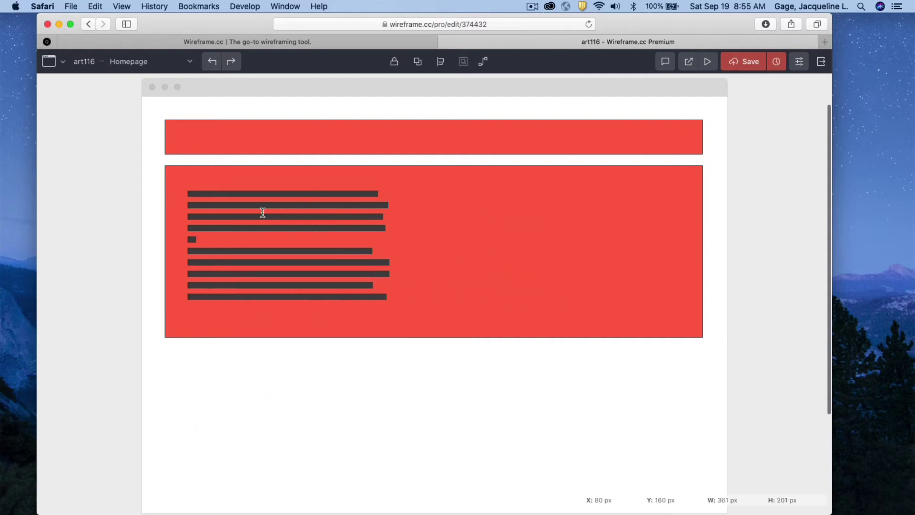
Step: Insert a lorem ipsum text block directly below the large rectangle, aligned with its left edge
{"action": "left_click", "coordinate": [299, 402]}
{"action": "scroll", "coordinate": [300, 402], "scroll_direction": "down", "scroll_amount": 2}
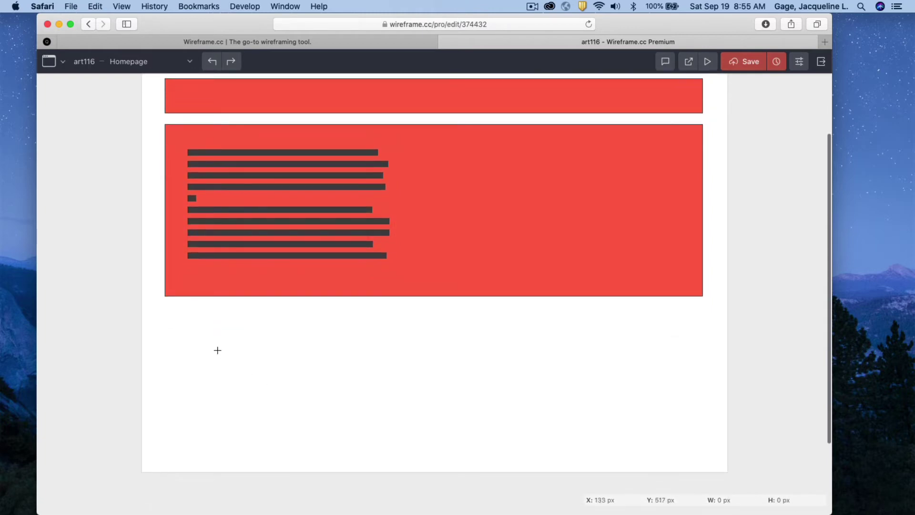
{"action": "left_click_drag", "start_coordinate": [166, 302], "coordinate": [389, 436]}
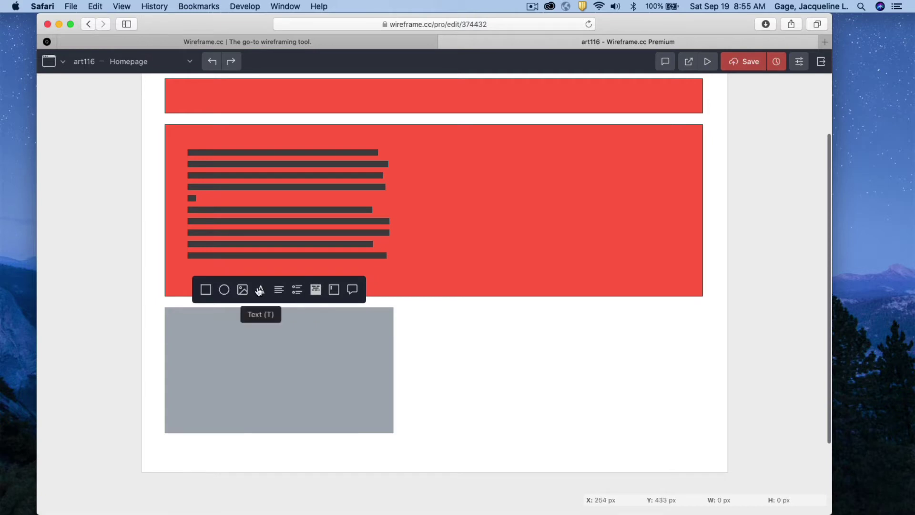
{"action": "left_click", "coordinate": [261, 291]}
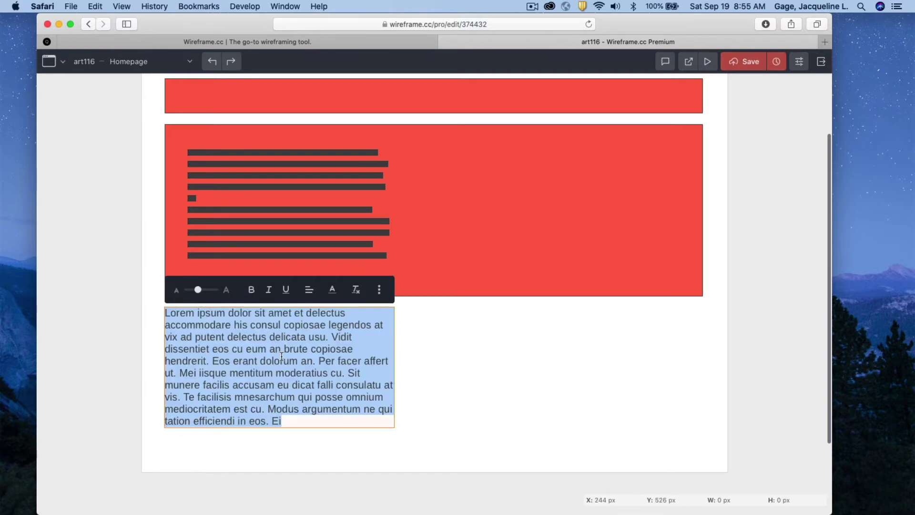
{"action": "left_click", "coordinate": [496, 405]}
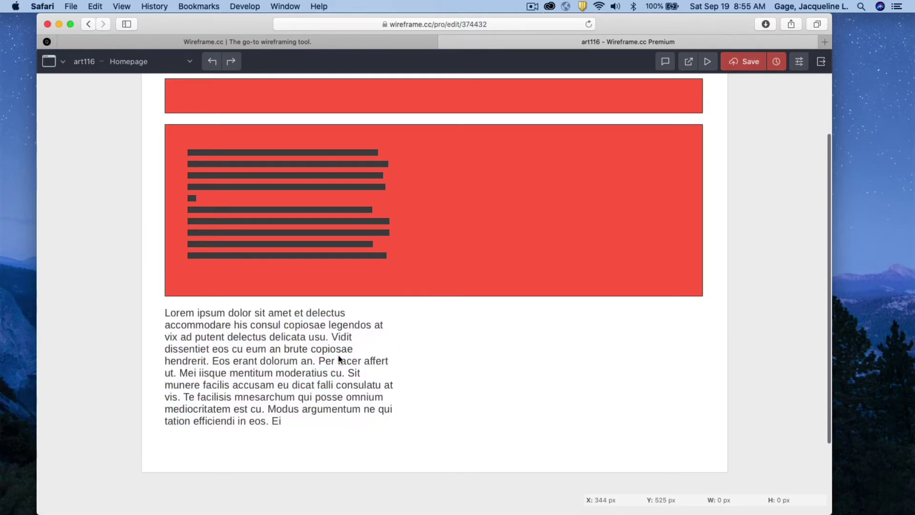
Step: Widen the lorem ipsum text block from its right edge to nearly half the large rectangle's width
{"action": "left_click", "coordinate": [391, 369]}
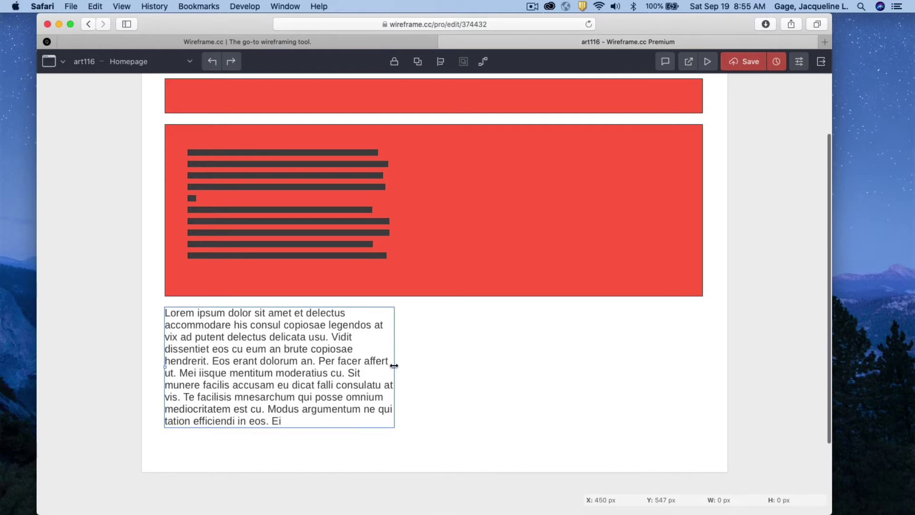
{"action": "left_click_drag", "start_coordinate": [393, 365], "coordinate": [428, 338]}
{"action": "left_click", "coordinate": [497, 359]}
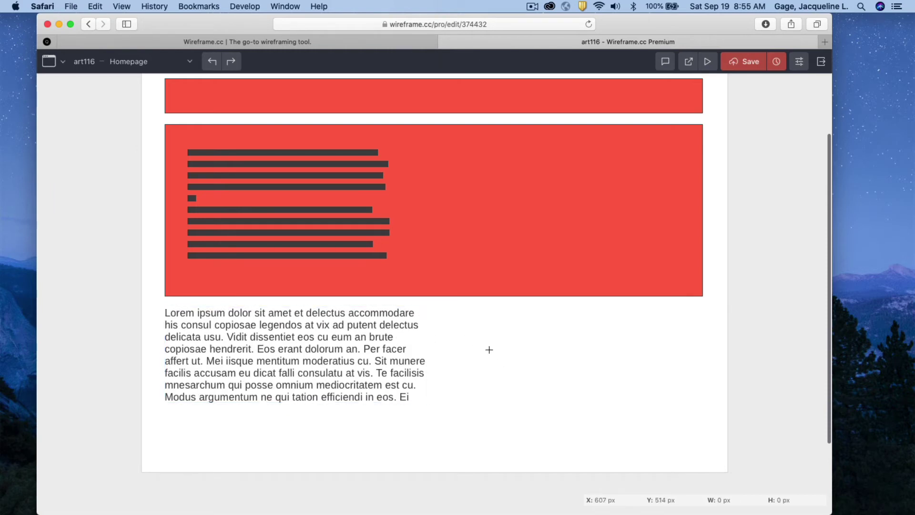
Step: Insert an image placeholder beside the lorem ipsum text and move it onto the large rectangle's right half
{"action": "left_click_drag", "start_coordinate": [440, 307], "coordinate": [699, 409]}
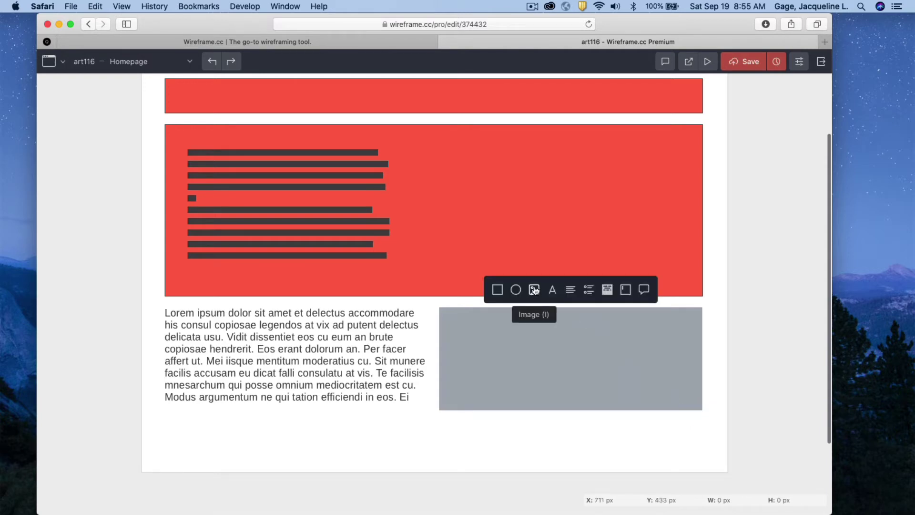
{"action": "left_click", "coordinate": [534, 290]}
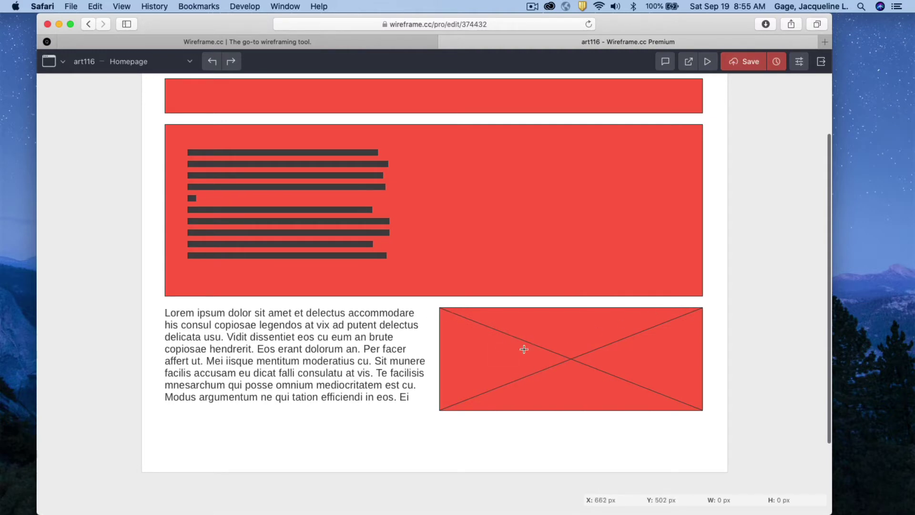
{"action": "left_click", "coordinate": [554, 348]}
{"action": "left_click_drag", "start_coordinate": [554, 348], "coordinate": [535, 187]}
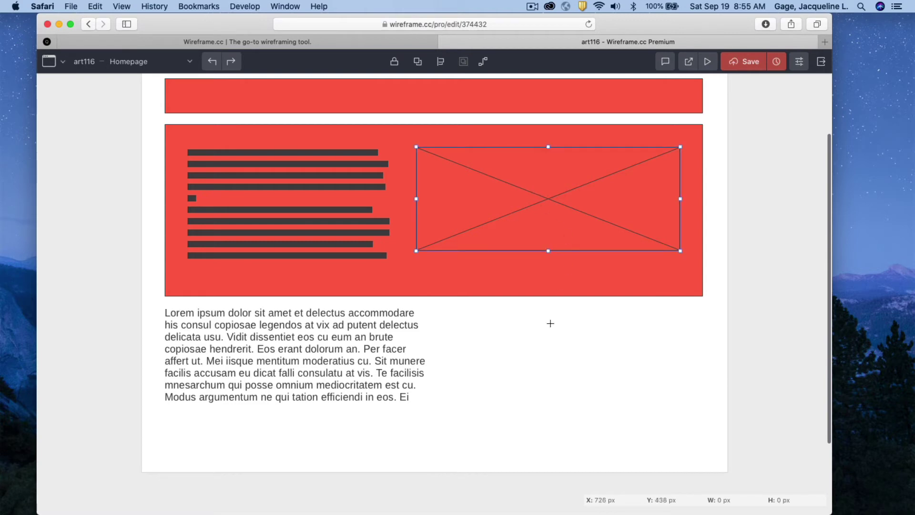
Step: Insert a placeholder paragraph about 460 by 180 px beside the lorem ipsum text and delete it
{"action": "left_click", "coordinate": [541, 345]}
{"action": "left_click_drag", "start_coordinate": [439, 310], "coordinate": [697, 414]}
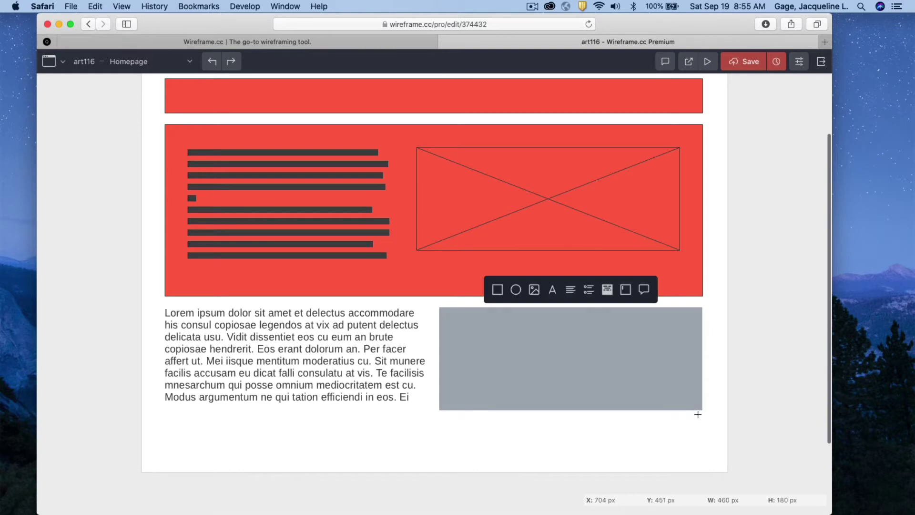
{"action": "left_click", "coordinate": [570, 290]}
{"action": "left_click", "coordinate": [535, 360]}
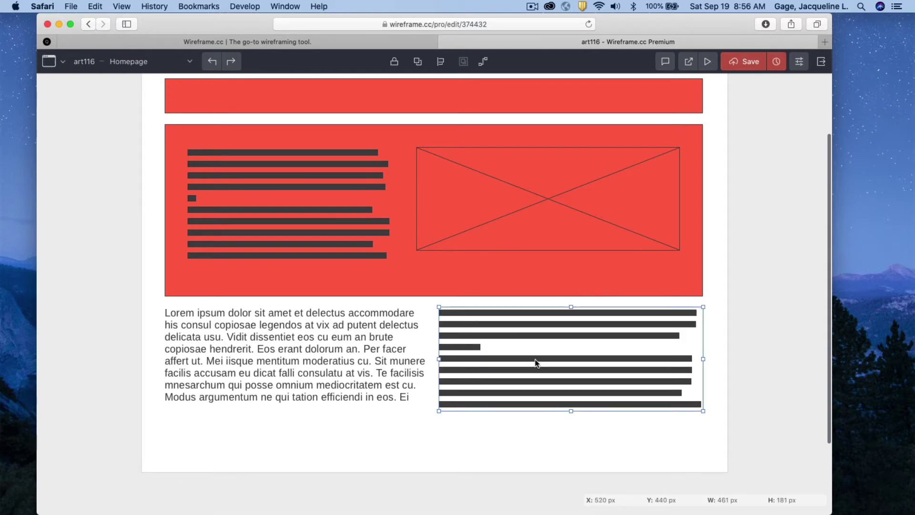
{"action": "key", "text": "Delete"}
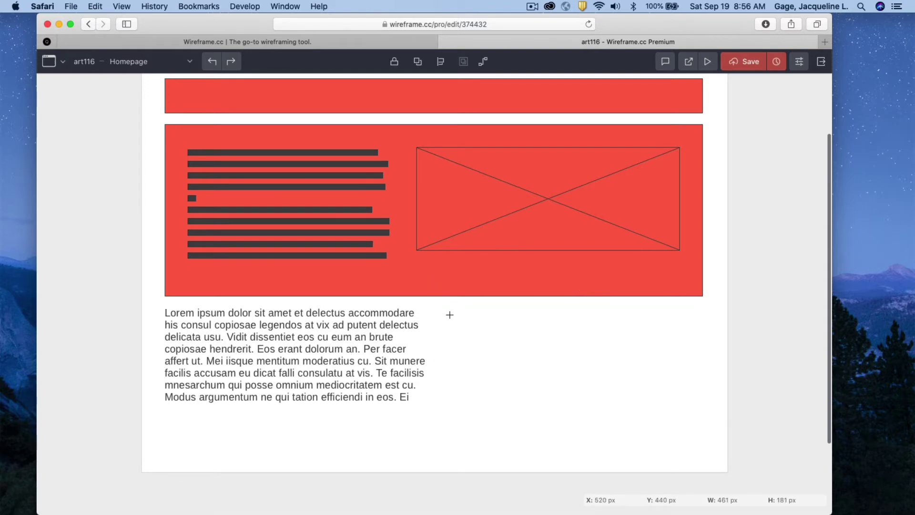
Step: Insert a placeholder bulleted list about 440 by 160 px beside the lorem ipsum text and align it with the text's top edge
{"action": "left_click_drag", "start_coordinate": [450, 318], "coordinate": [702, 410]}
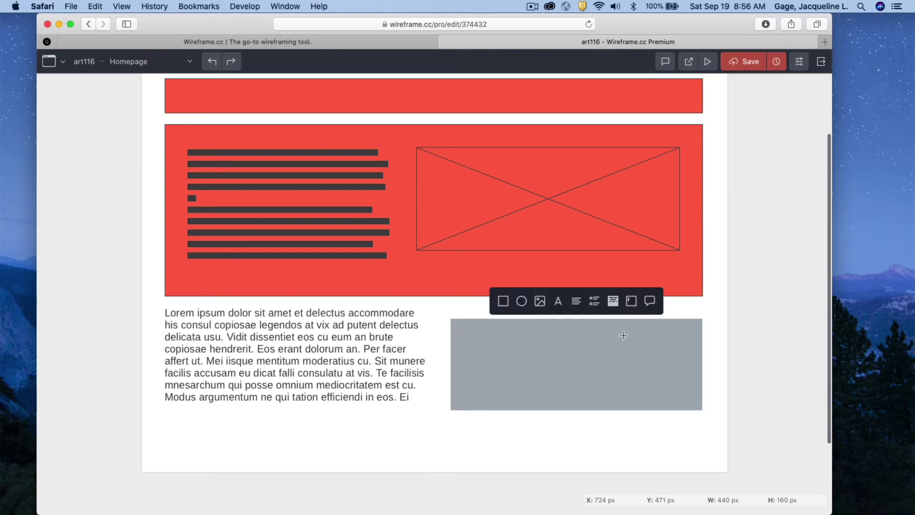
{"action": "left_click", "coordinate": [595, 302]}
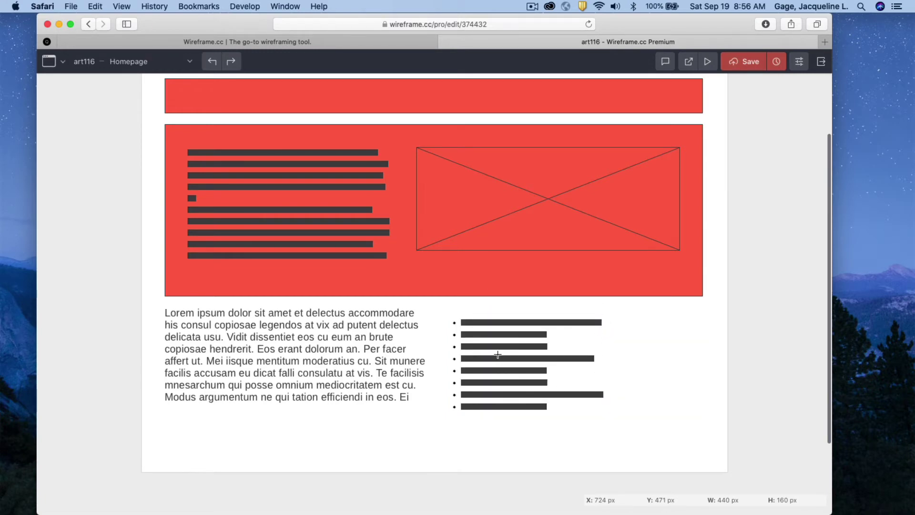
{"action": "left_click_drag", "start_coordinate": [502, 352], "coordinate": [516, 339]}
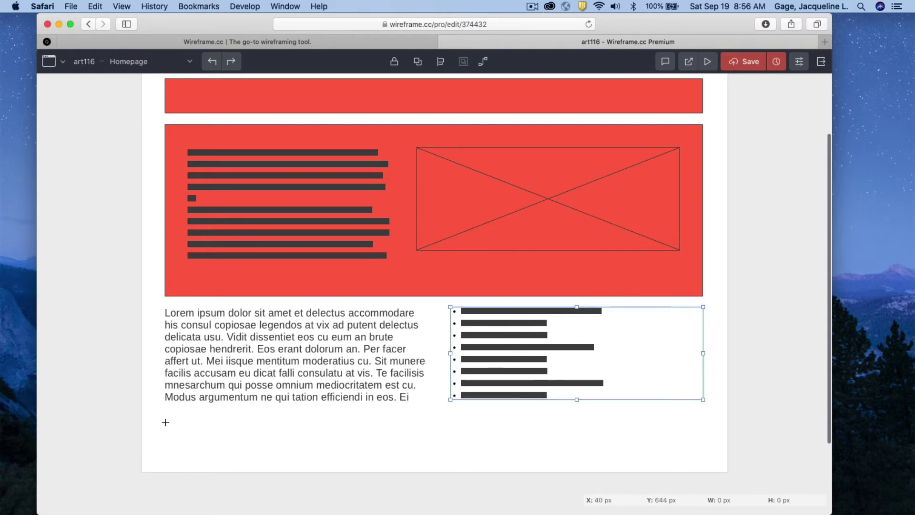
Step: Try a wide dropdown below the lorem ipsum text, then a horizontal scrollbar about 440 by 60 px in its place
{"action": "left_click_drag", "start_coordinate": [163, 422], "coordinate": [679, 456]}
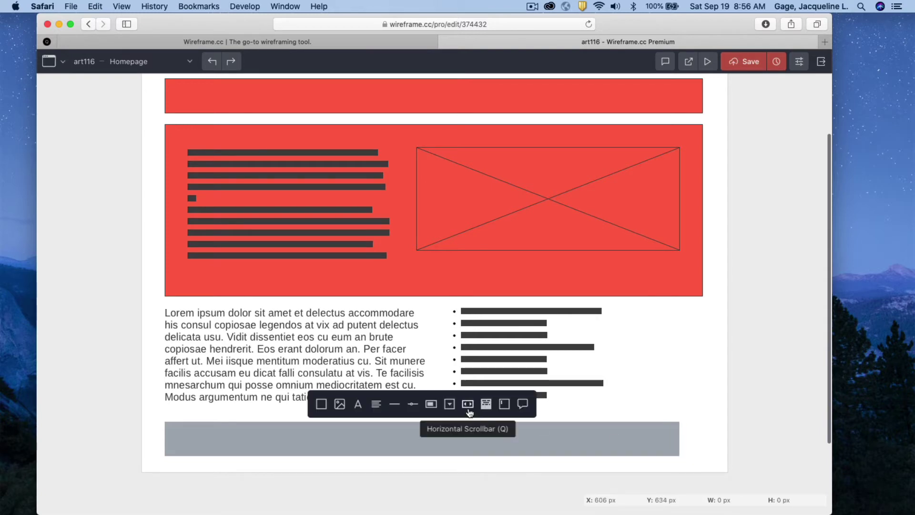
{"action": "left_click", "coordinate": [451, 406]}
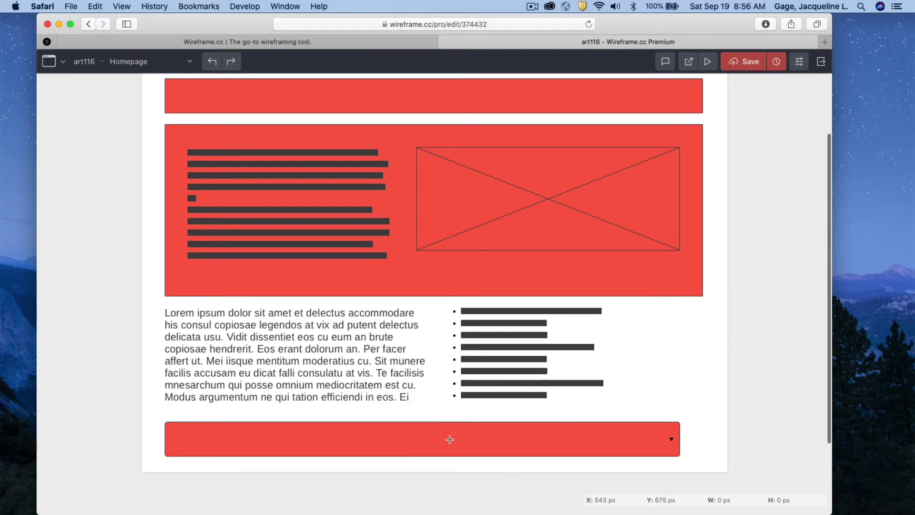
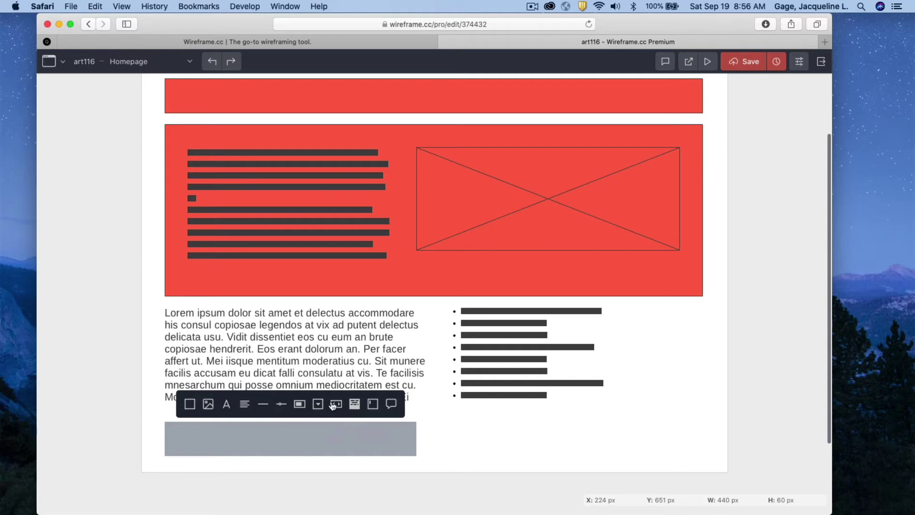
{"action": "left_click", "coordinate": [336, 405]}
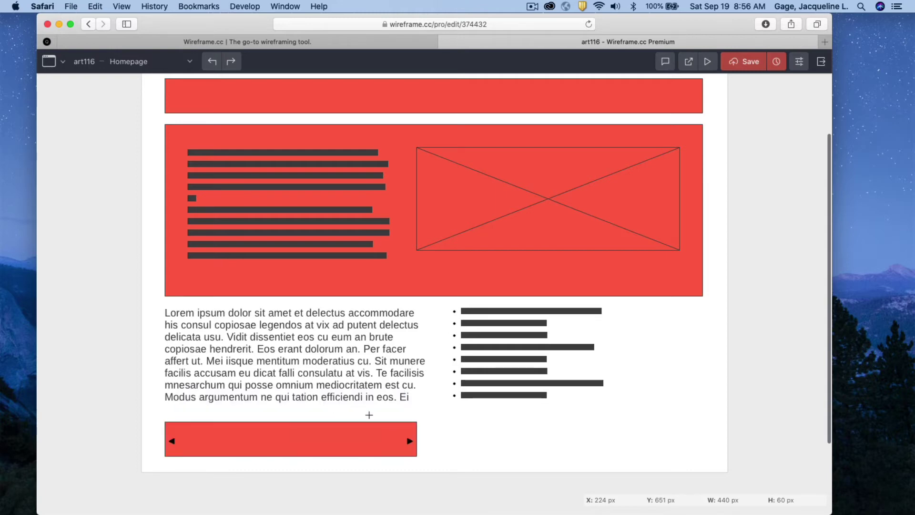
{"action": "left_click", "coordinate": [356, 442]}
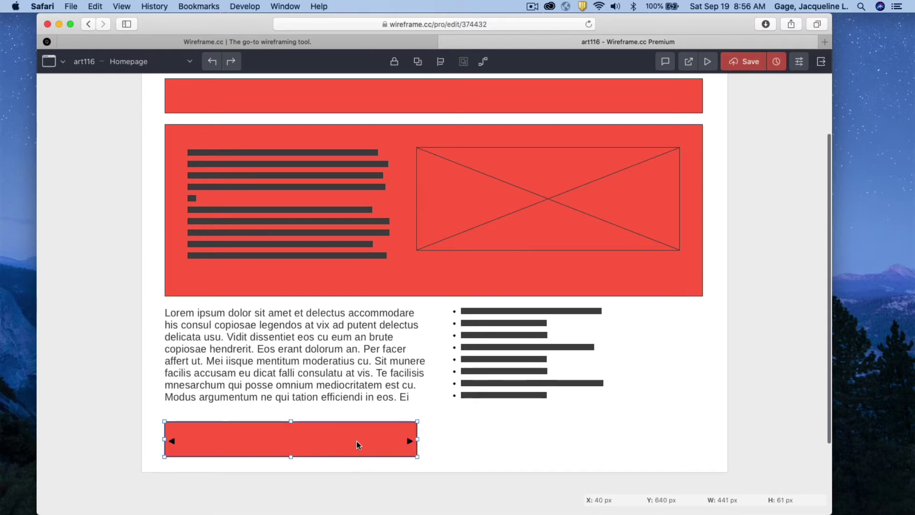
Step: Draw and discard a narrow vertical area at the bulleted list's right edge, and delete the horizontal scrollbar
{"action": "left_click_drag", "start_coordinate": [680, 318], "coordinate": [703, 456]}
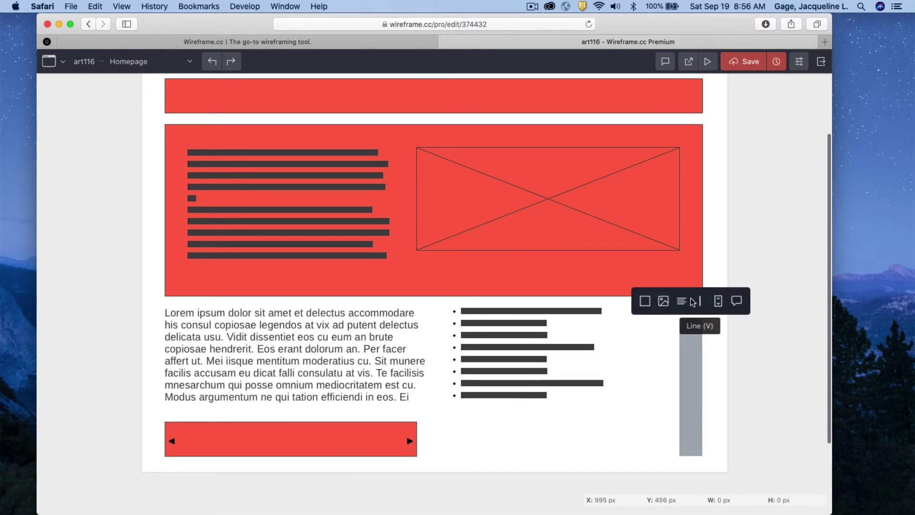
{"action": "left_click", "coordinate": [684, 338]}
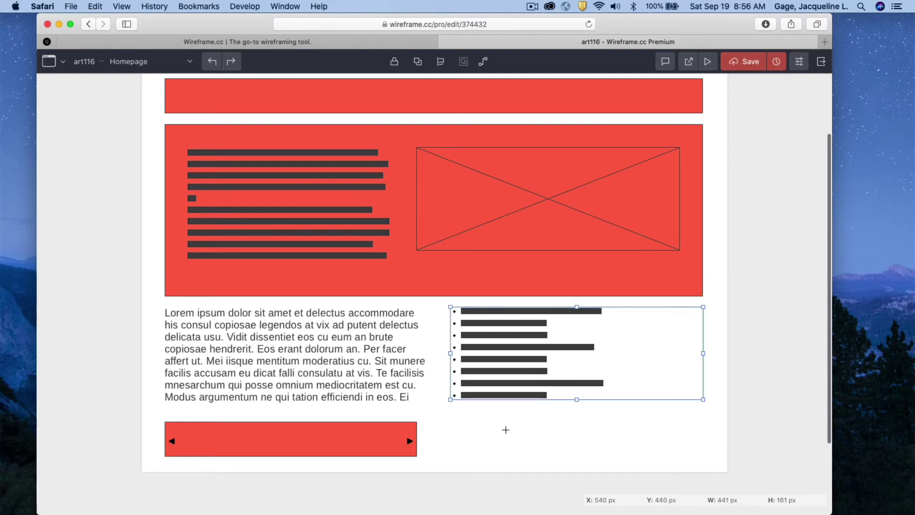
{"action": "left_click", "coordinate": [438, 437]}
{"action": "left_click", "coordinate": [385, 431]}
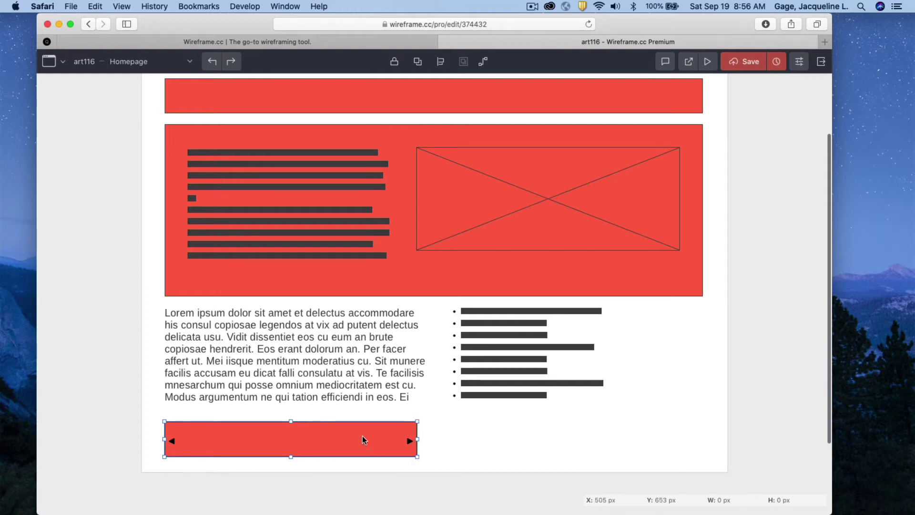
{"action": "key", "text": "BackSpace"}
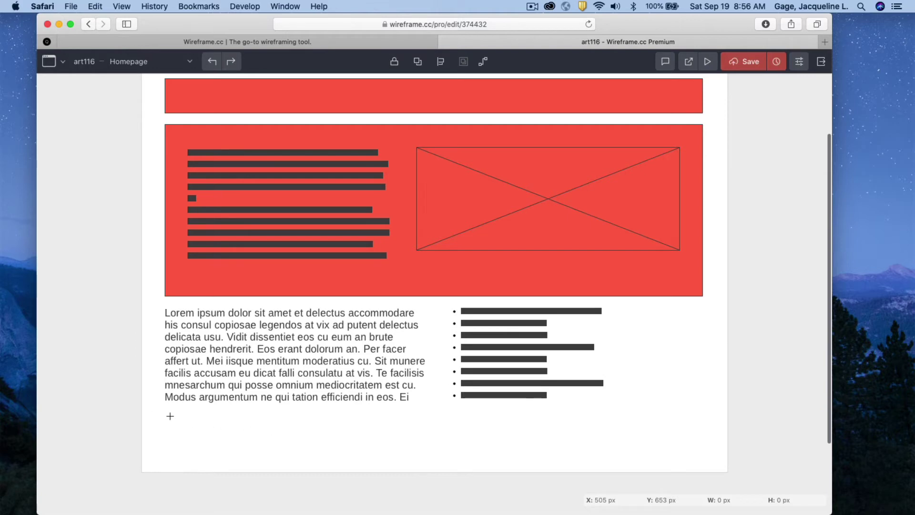
Step: Insert block-word placeholder text about 440 by 80 px below the lorem ipsum text and widen it to about 800 px
{"action": "left_click_drag", "start_coordinate": [170, 416], "coordinate": [417, 458]}
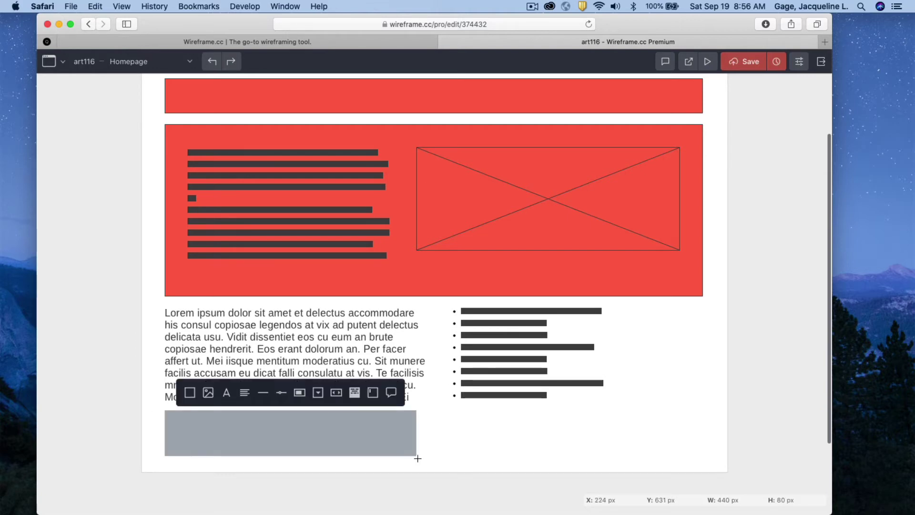
{"action": "left_click", "coordinate": [355, 394]}
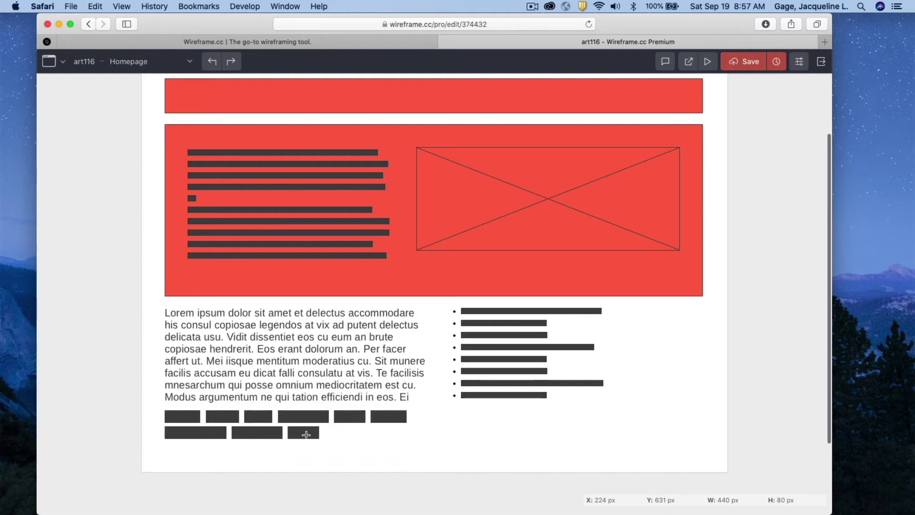
{"action": "left_click", "coordinate": [308, 431]}
{"action": "left_click_drag", "start_coordinate": [419, 433], "coordinate": [619, 448]}
Step: Reduce the height of the block-word placeholder's frame and move it up into the header bar
{"action": "scroll", "coordinate": [617, 451], "scroll_direction": "up", "scroll_amount": 1}
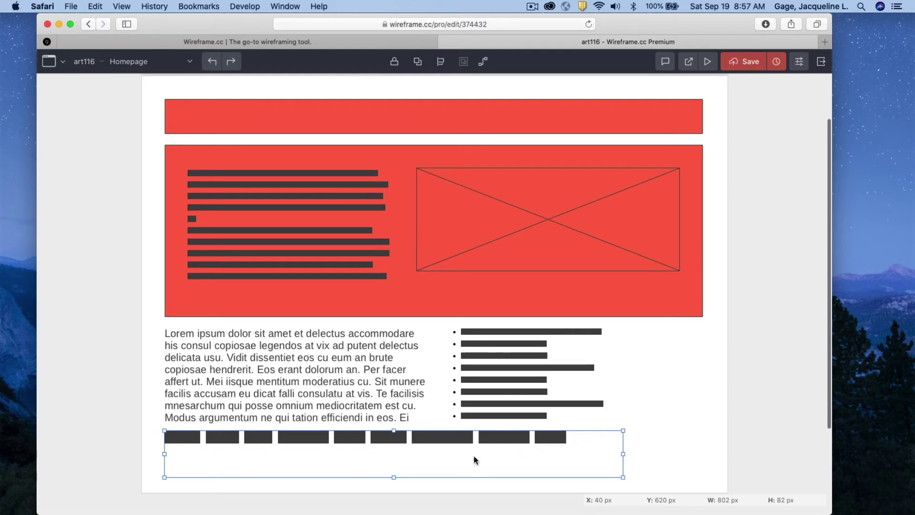
{"action": "left_click_drag", "start_coordinate": [394, 473], "coordinate": [451, 116]}
Step: Try a text input box about 440 by 40 px below the lorem ipsum text, aligned with its left edge, and delete it
{"action": "scroll", "coordinate": [401, 296], "scroll_direction": "down", "scroll_amount": 1}
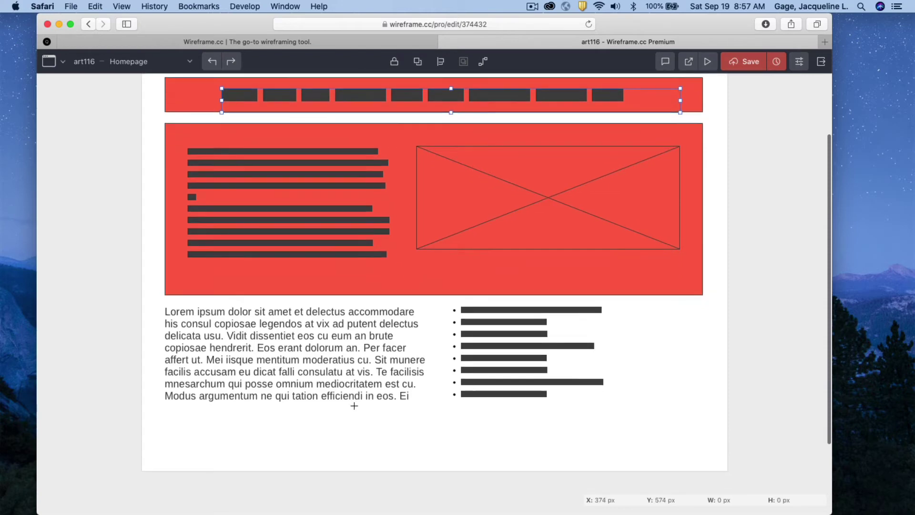
{"action": "left_click_drag", "start_coordinate": [176, 409], "coordinate": [424, 455]}
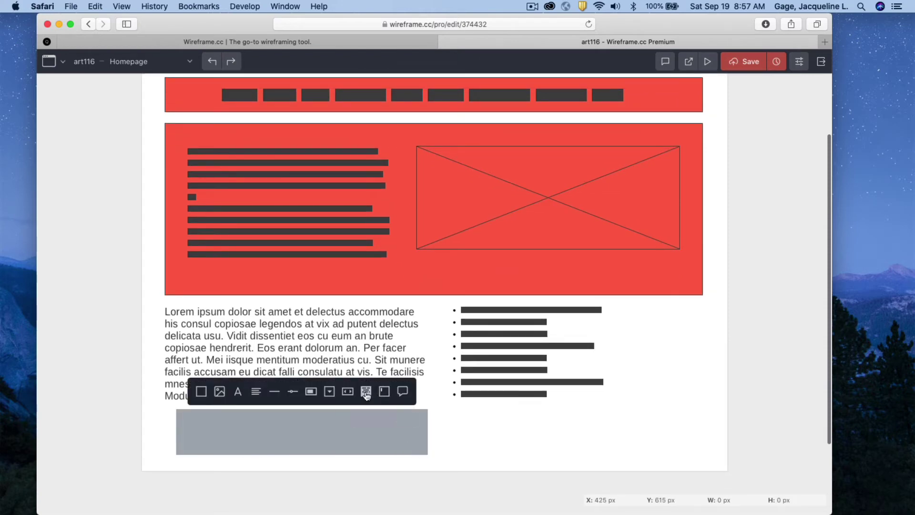
{"action": "left_click", "coordinate": [384, 392]}
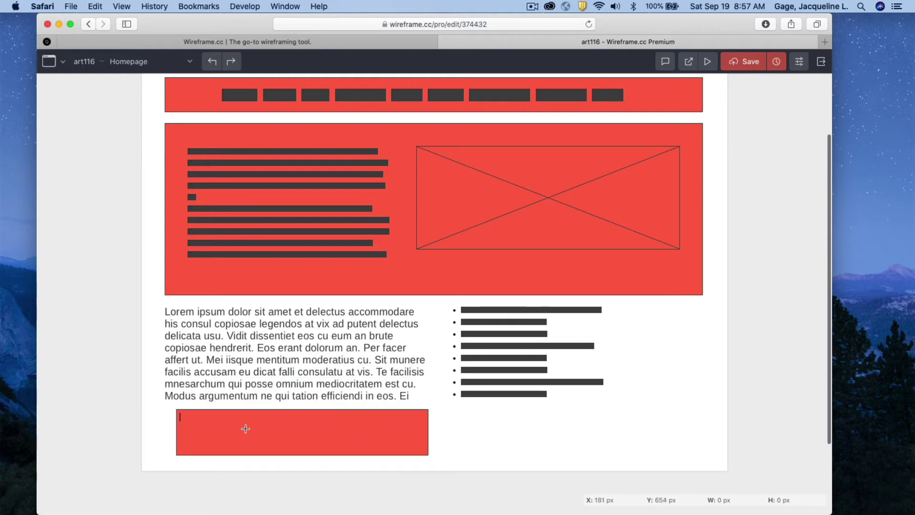
{"action": "left_click", "coordinate": [293, 453]}
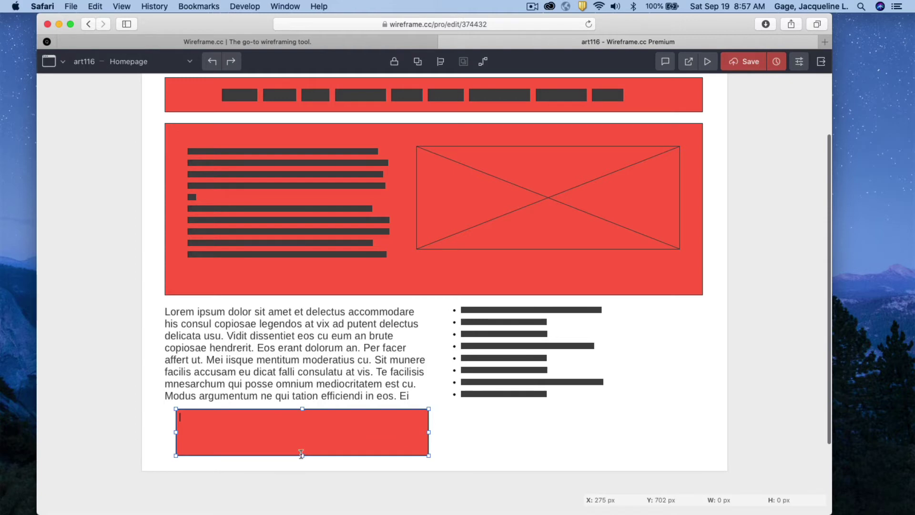
{"action": "left_click_drag", "start_coordinate": [301, 453], "coordinate": [305, 432]}
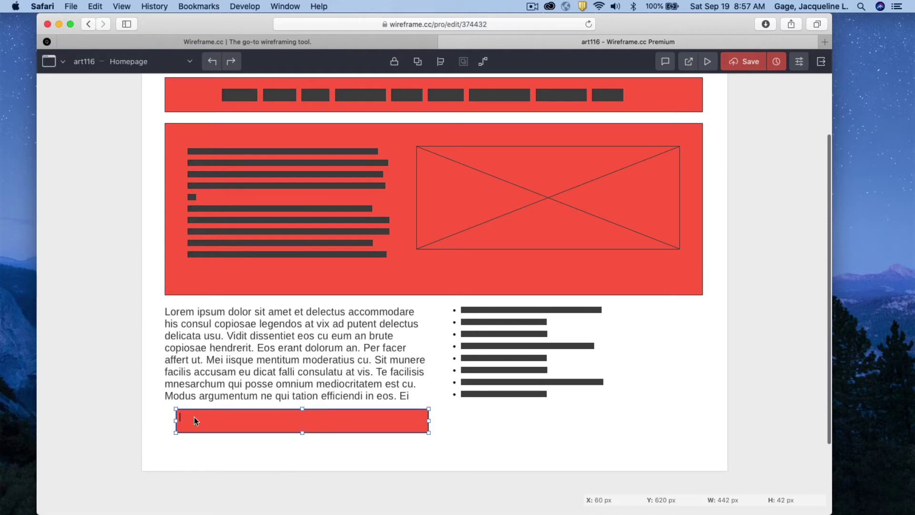
{"action": "left_click_drag", "start_coordinate": [193, 416], "coordinate": [191, 422]}
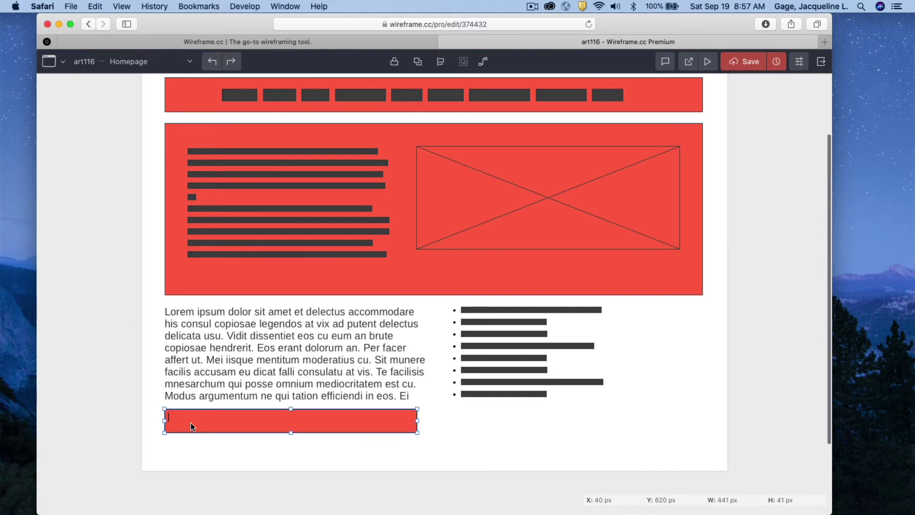
{"action": "key", "text": "BackSpace"}
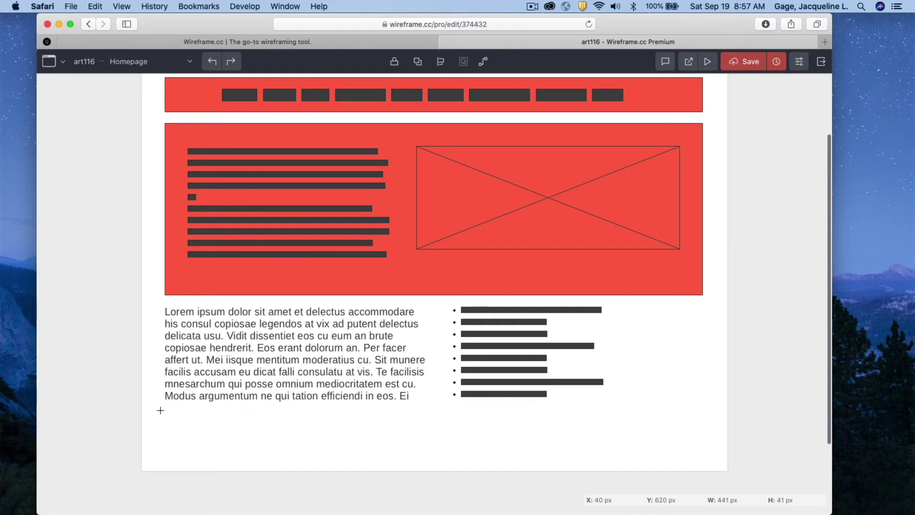
Step: Try an annotation about 380 by 80 px below the lorem ipsum text and delete it
{"action": "left_click_drag", "start_coordinate": [160, 410], "coordinate": [381, 456]}
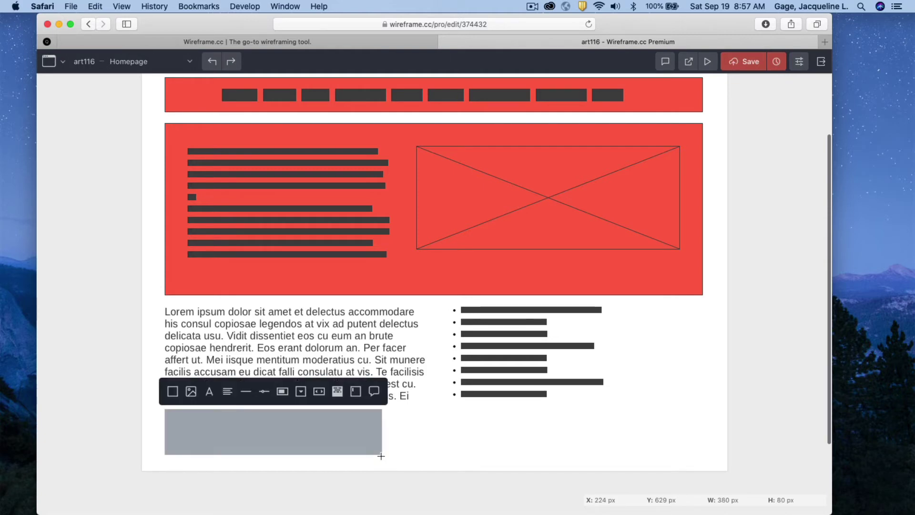
{"action": "left_click", "coordinate": [374, 392]}
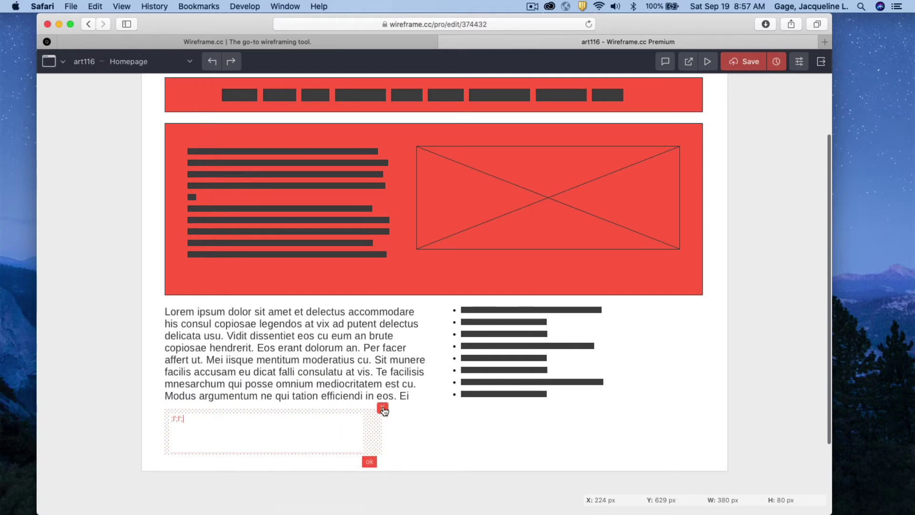
{"action": "left_click", "coordinate": [382, 408]}
Step: Insert a full-width footer rectangle about 940 by 60 px below the lorem ipsum text and bulleted list
{"action": "scroll", "coordinate": [199, 423], "scroll_direction": "up", "scroll_amount": 5}
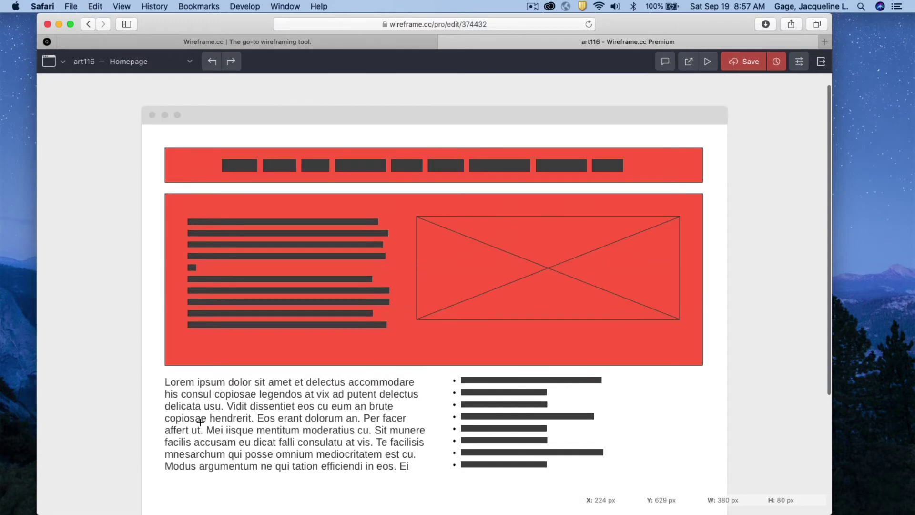
{"action": "scroll", "coordinate": [199, 423], "scroll_direction": "down", "scroll_amount": 5}
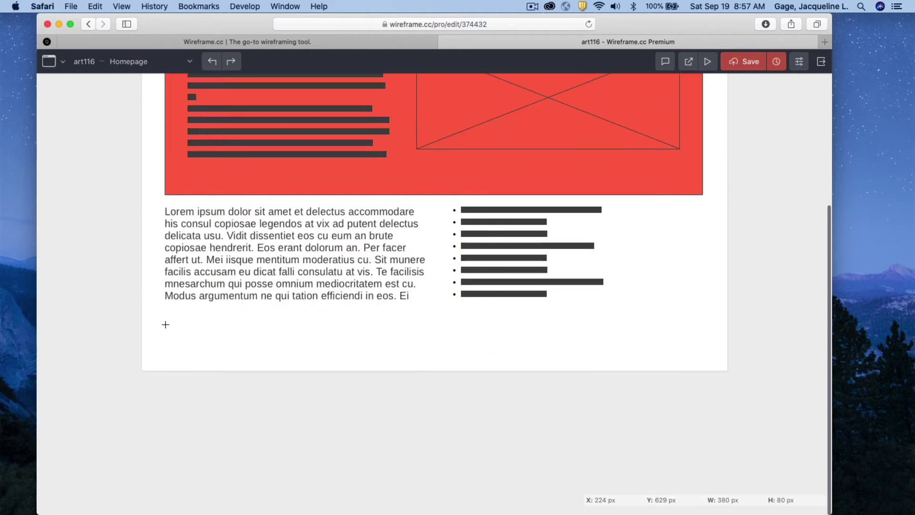
{"action": "left_click_drag", "start_coordinate": [165, 324], "coordinate": [706, 353]}
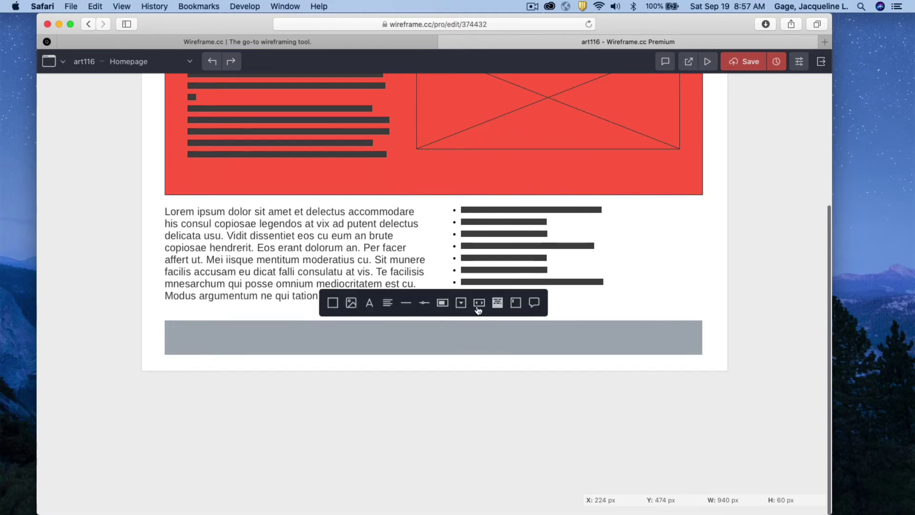
{"action": "left_click", "coordinate": [333, 303]}
{"action": "left_click", "coordinate": [282, 395]}
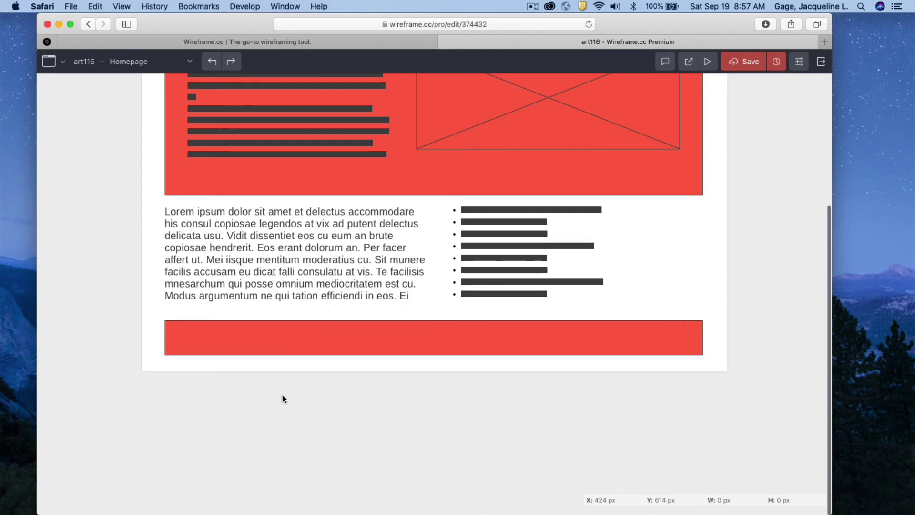
Step: Insert a lorem ipsum text placeholder about 140 by 140 px beside the bulleted list and leave text editing
{"action": "scroll", "coordinate": [282, 396], "scroll_direction": "up", "scroll_amount": 2}
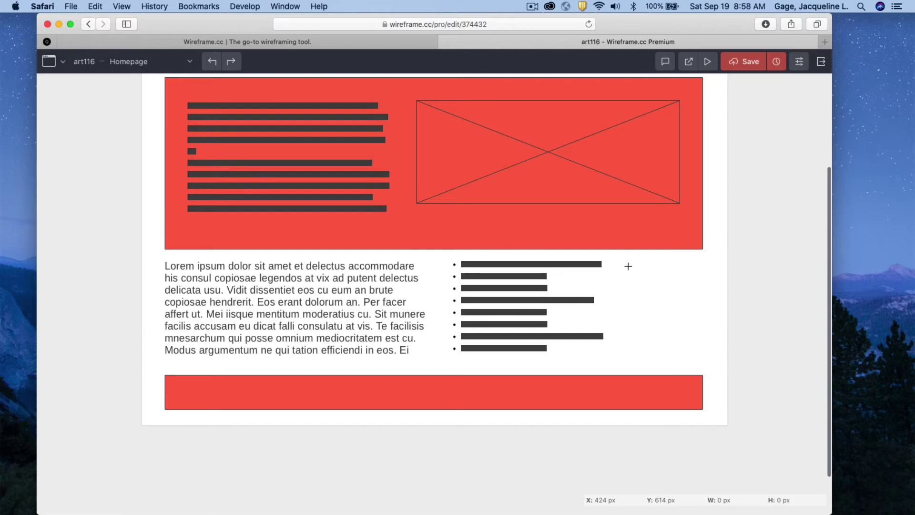
{"action": "left_click_drag", "start_coordinate": [633, 271], "coordinate": [714, 351]}
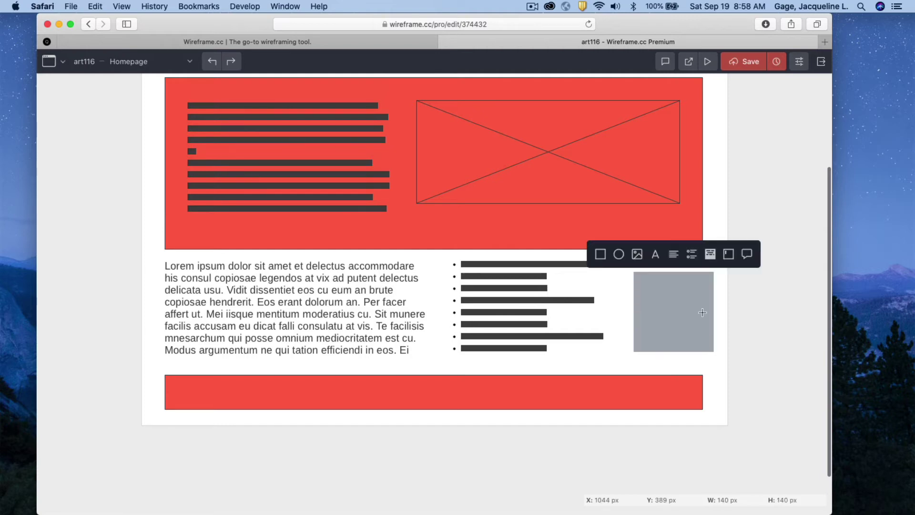
{"action": "left_click", "coordinate": [655, 254]}
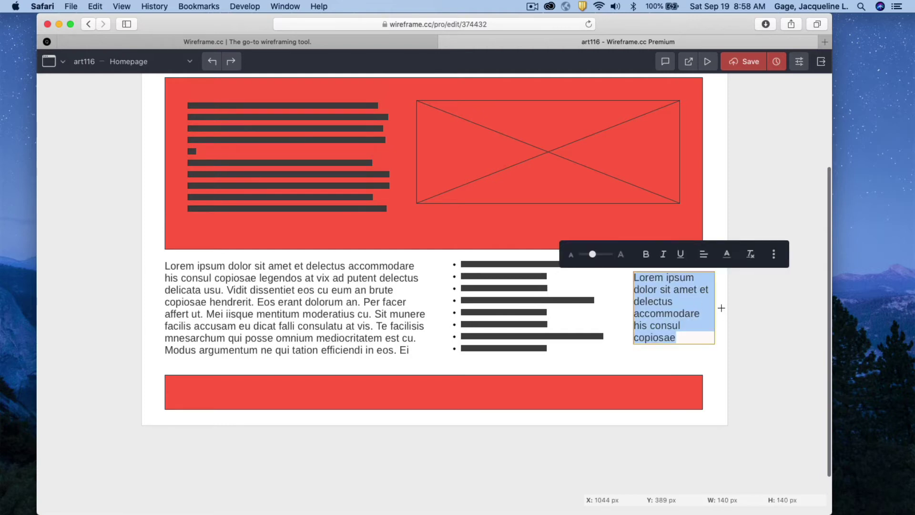
{"action": "left_click", "coordinate": [700, 307]}
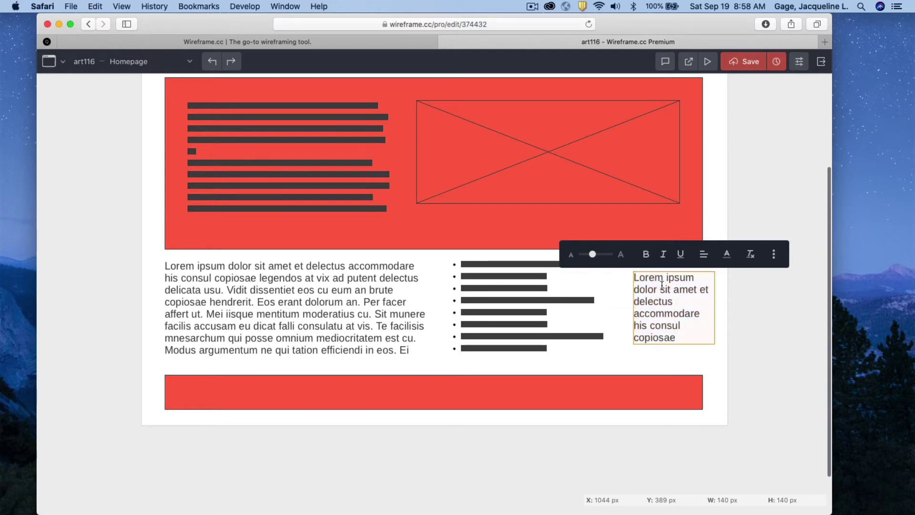
{"action": "key", "text": "Escape"}
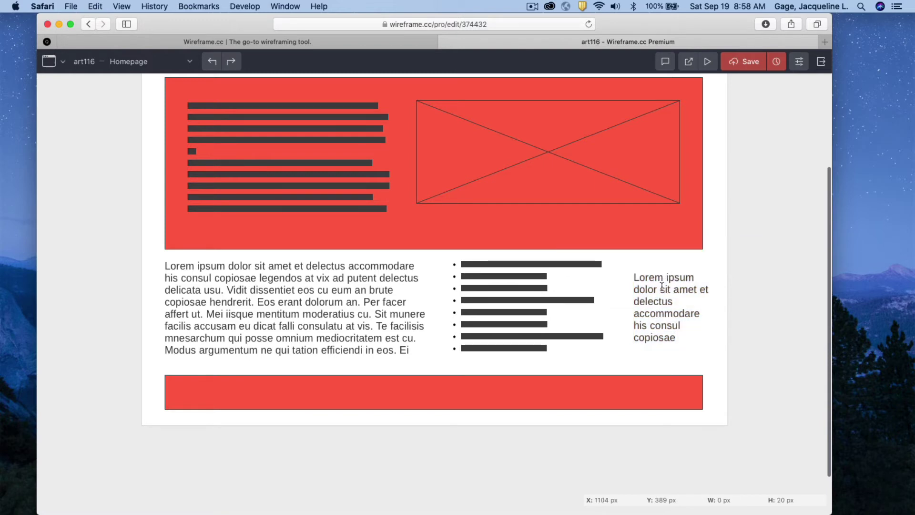
Step: Move the small lorem ipsum text over the footer bar and widen it to about 640 px so it fits on one line
{"action": "left_click", "coordinate": [652, 306]}
{"action": "left_click_drag", "start_coordinate": [653, 306], "coordinate": [252, 398]}
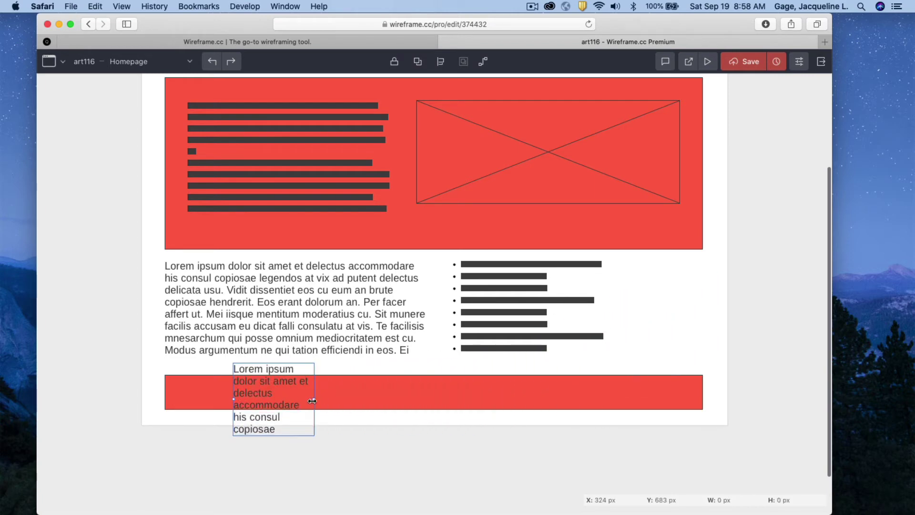
{"action": "left_click_drag", "start_coordinate": [312, 401], "coordinate": [599, 393]}
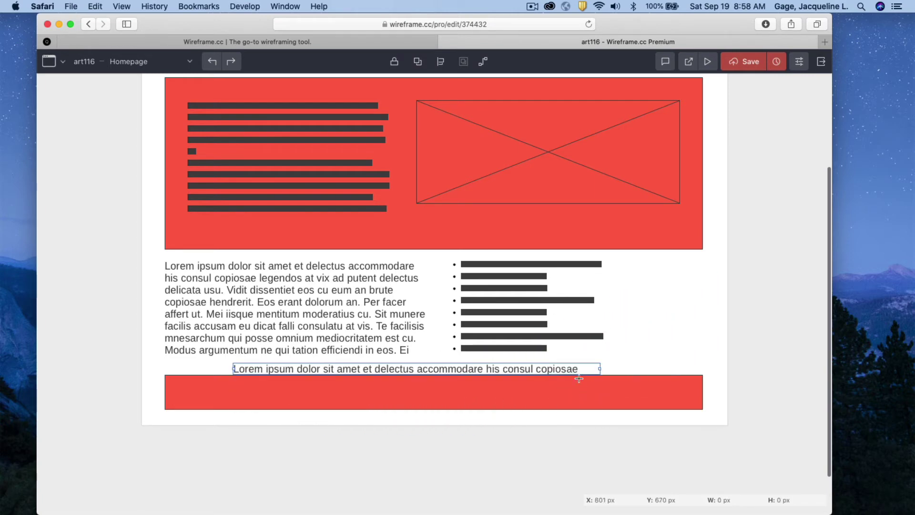
Step: Move the one-line lorem ipsum text down into the middle of the footer bar
{"action": "left_click", "coordinate": [567, 361]}
{"action": "left_click", "coordinate": [560, 364]}
{"action": "left_click", "coordinate": [555, 366]}
{"action": "left_click", "coordinate": [529, 368]}
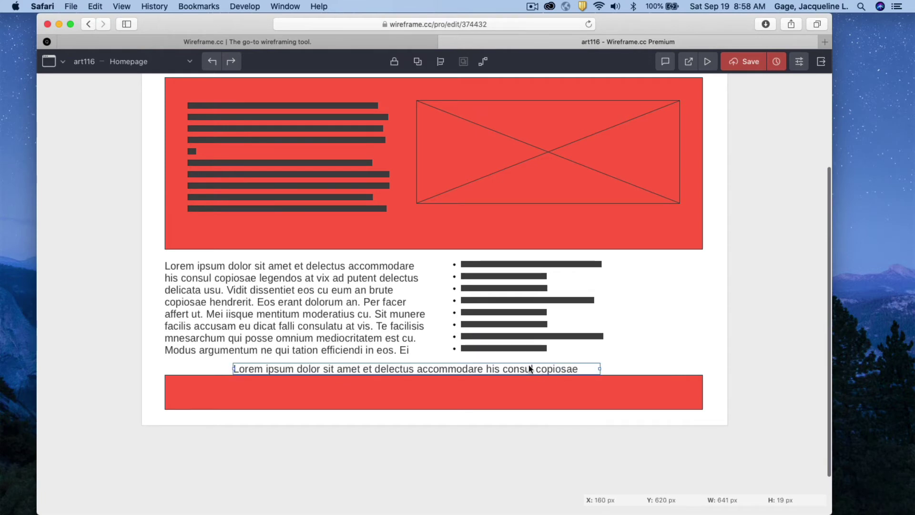
{"action": "left_click", "coordinate": [531, 362]}
{"action": "left_click", "coordinate": [531, 363]}
{"action": "left_click", "coordinate": [531, 368]}
{"action": "left_click_drag", "start_coordinate": [463, 363], "coordinate": [486, 389]}
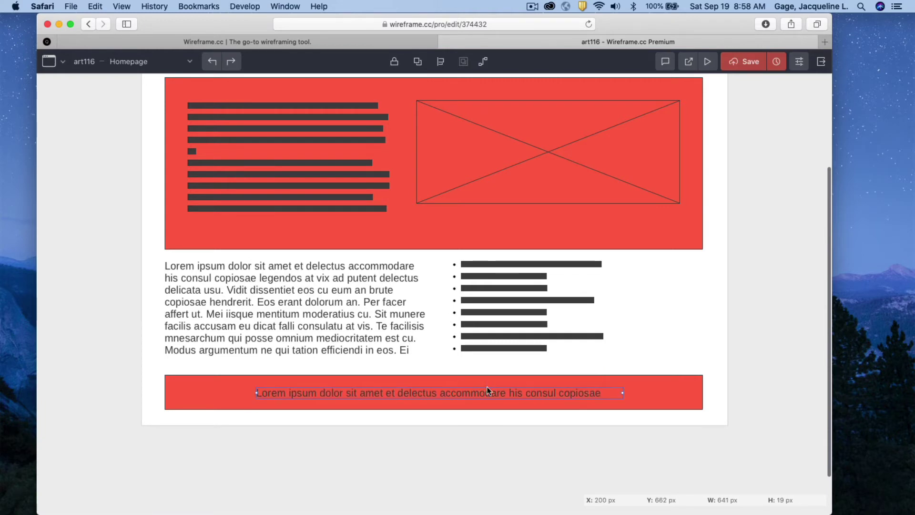
Step: Lower the top edge of the large content rectangle to reduce its height to about 280 px
{"action": "scroll", "coordinate": [491, 376], "scroll_direction": "up", "scroll_amount": 5}
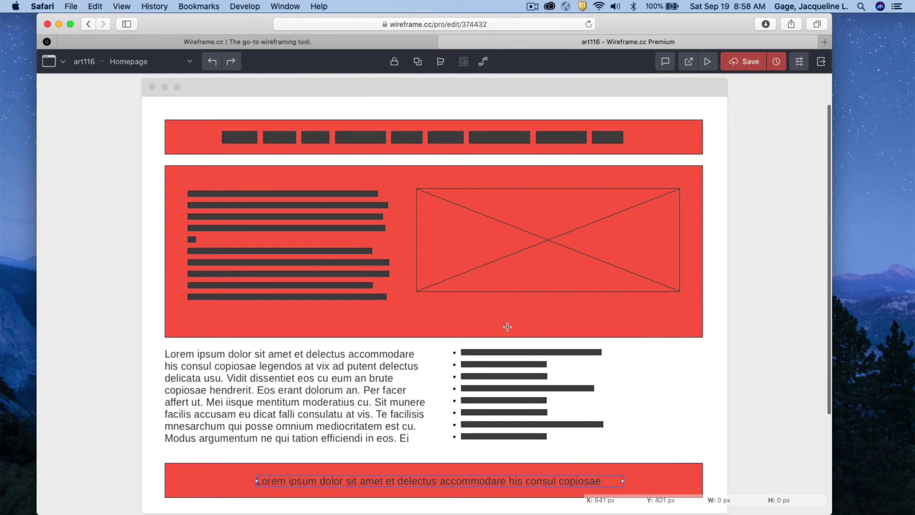
{"action": "left_click", "coordinate": [485, 320]}
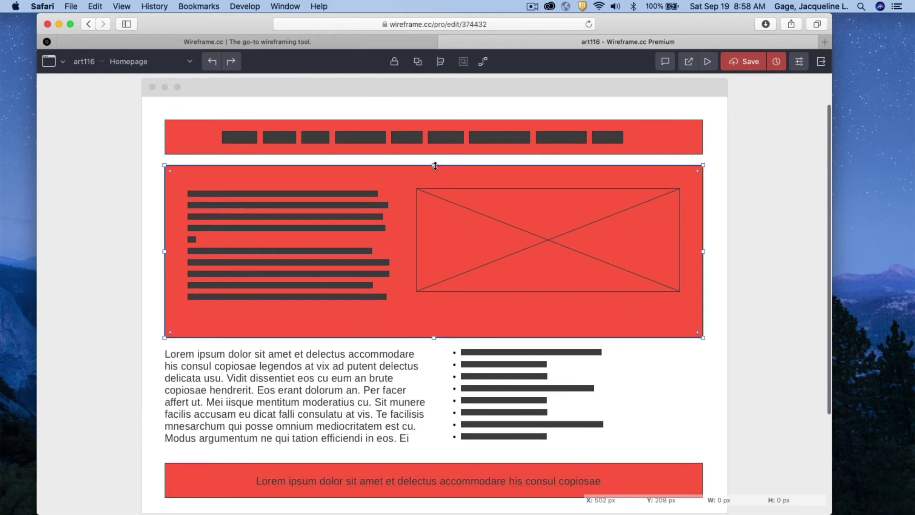
{"action": "left_click_drag", "start_coordinate": [435, 166], "coordinate": [435, 177]}
Step: Move the line-text placeholder down to about Y 180 px and the image placeholder to about Y 200 px
{"action": "left_click", "coordinate": [349, 226]}
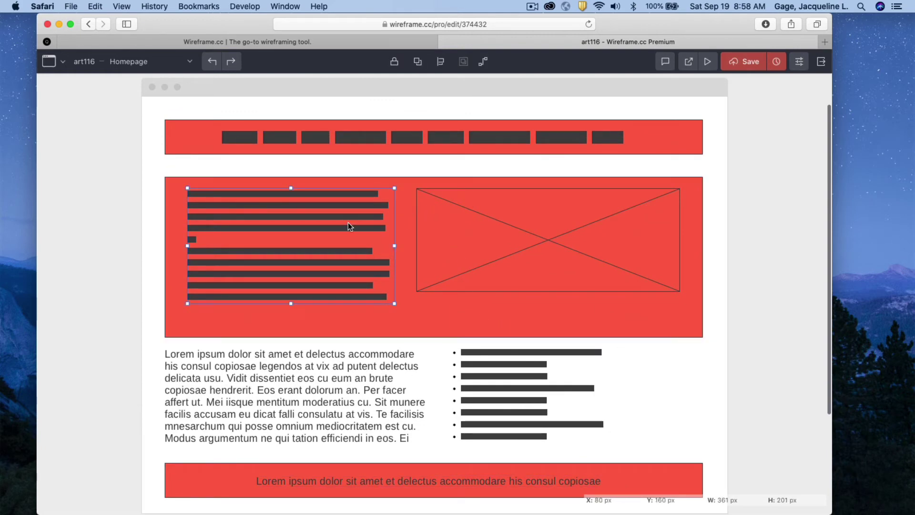
{"action": "left_click_drag", "start_coordinate": [340, 224], "coordinate": [340, 235]}
{"action": "left_click", "coordinate": [513, 191]}
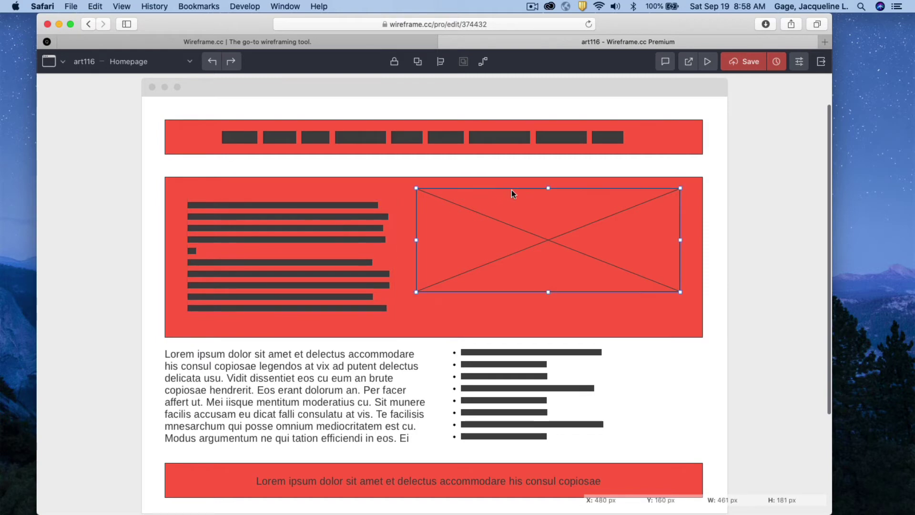
{"action": "left_click_drag", "start_coordinate": [513, 189], "coordinate": [511, 215]}
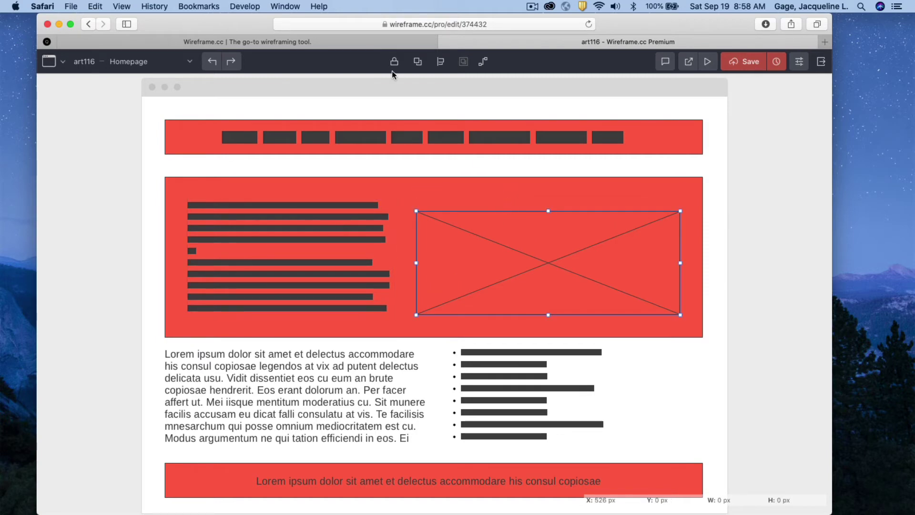
Step: Align the top edges of the line-text placeholder and the image placeholder in the content area
{"action": "left_click", "coordinate": [417, 63]}
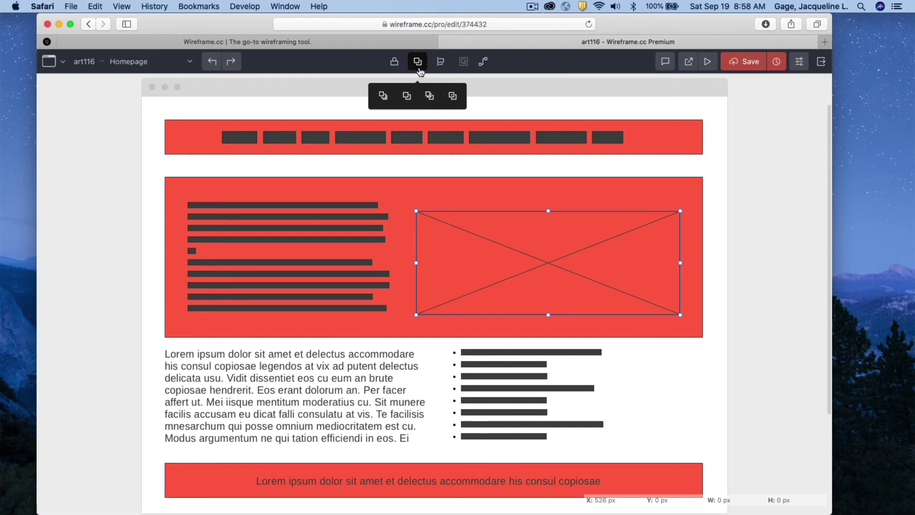
{"action": "left_click", "coordinate": [440, 62]}
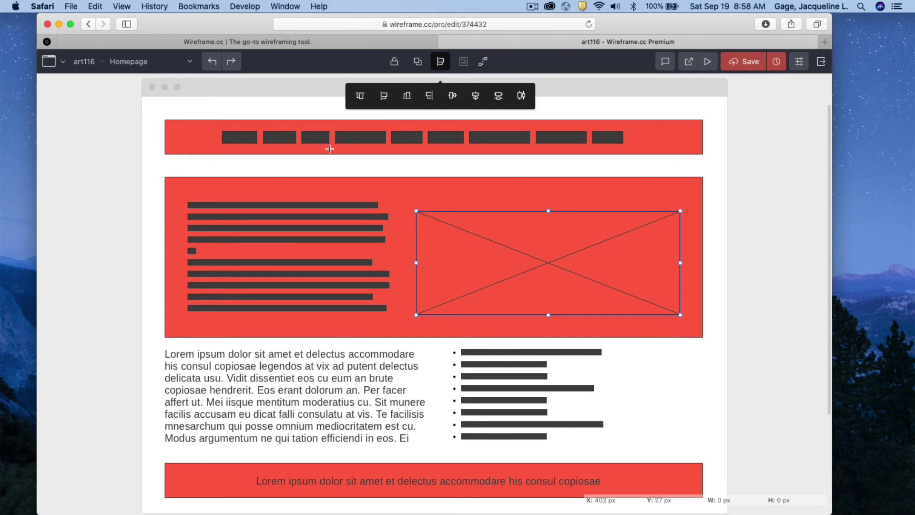
{"action": "left_click", "coordinate": [292, 238]}
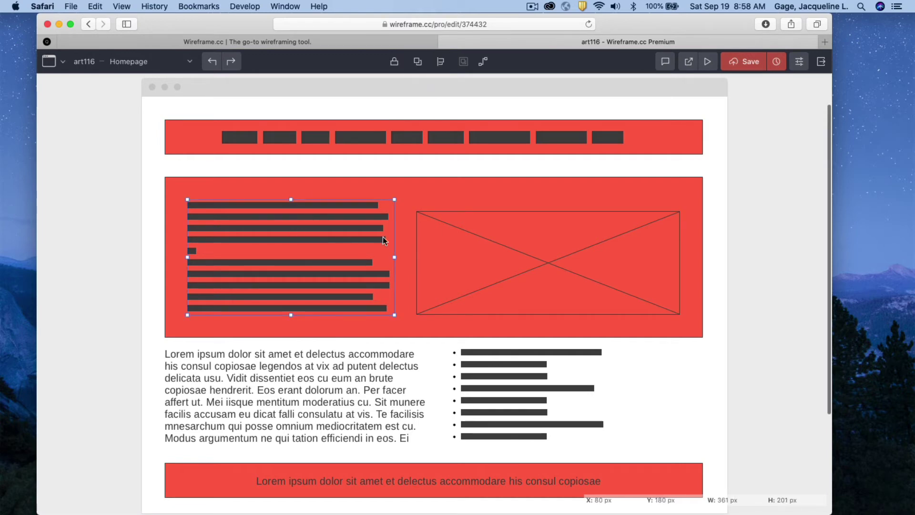
{"action": "left_click", "coordinate": [514, 241], "text": "shift"}
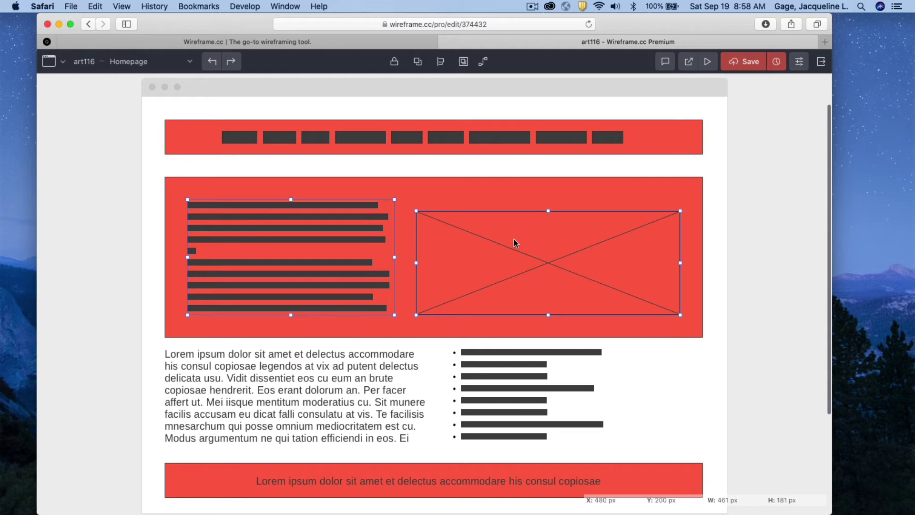
{"action": "left_click", "coordinate": [441, 65]}
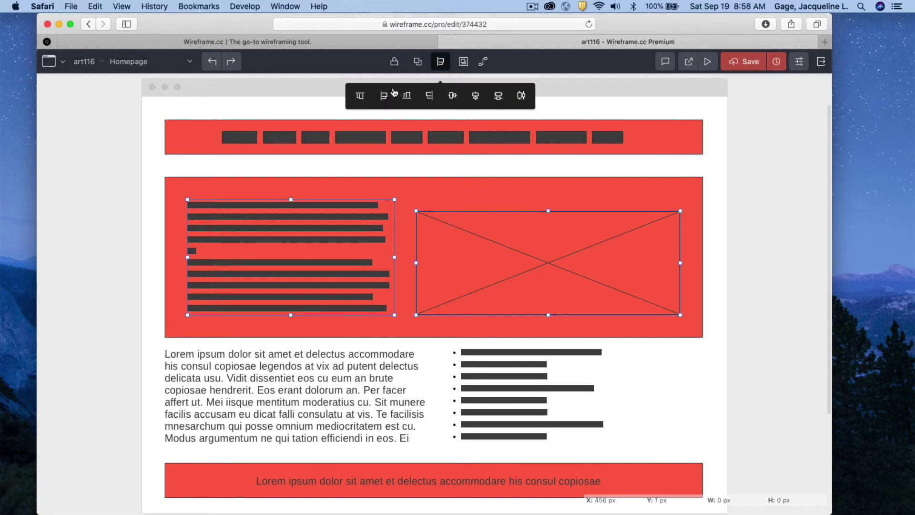
{"action": "left_click", "coordinate": [360, 96]}
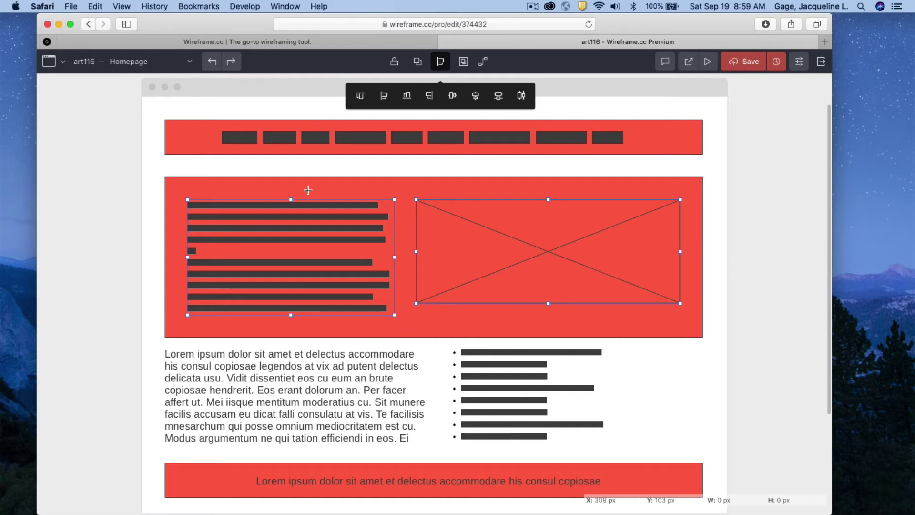
Step: Select the lorem ipsum text with the footer, content and header rectangles, review the alignment options, and clear the selection
{"action": "left_click", "coordinate": [210, 381]}
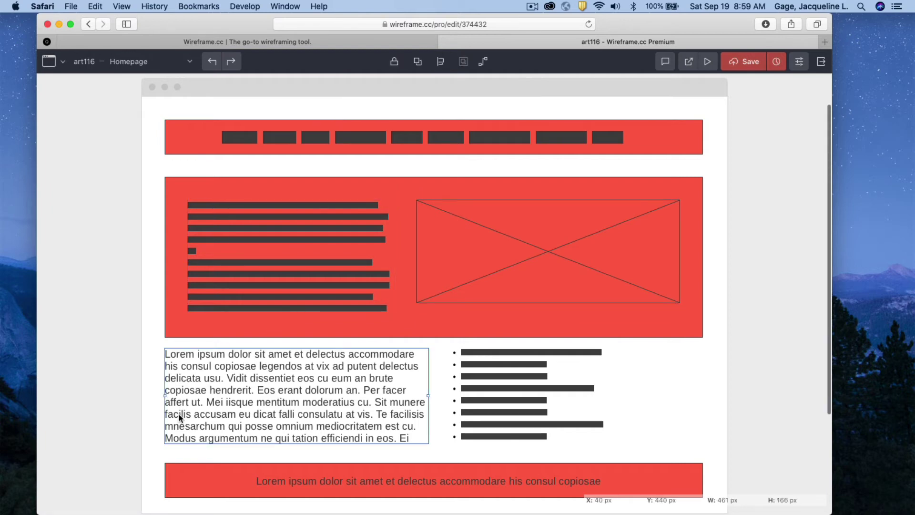
{"action": "left_click", "coordinate": [173, 473]}
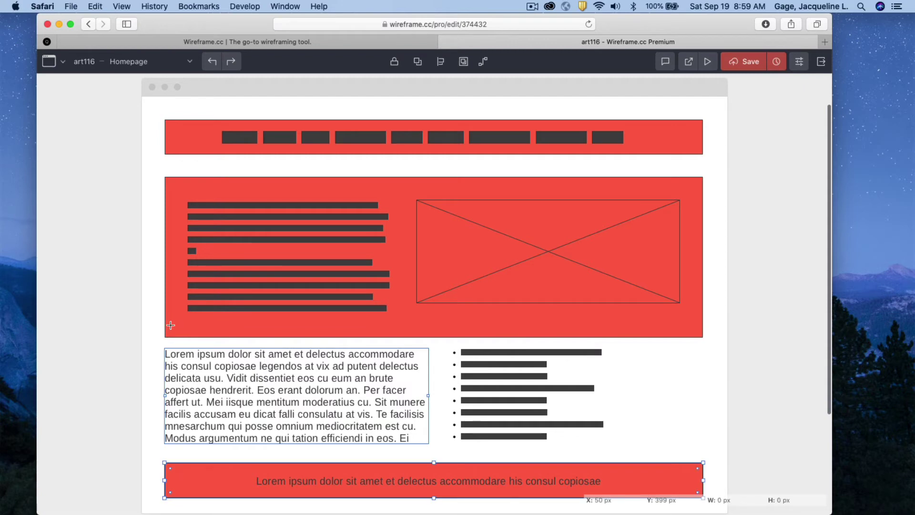
{"action": "left_click", "coordinate": [175, 210], "text": "shift"}
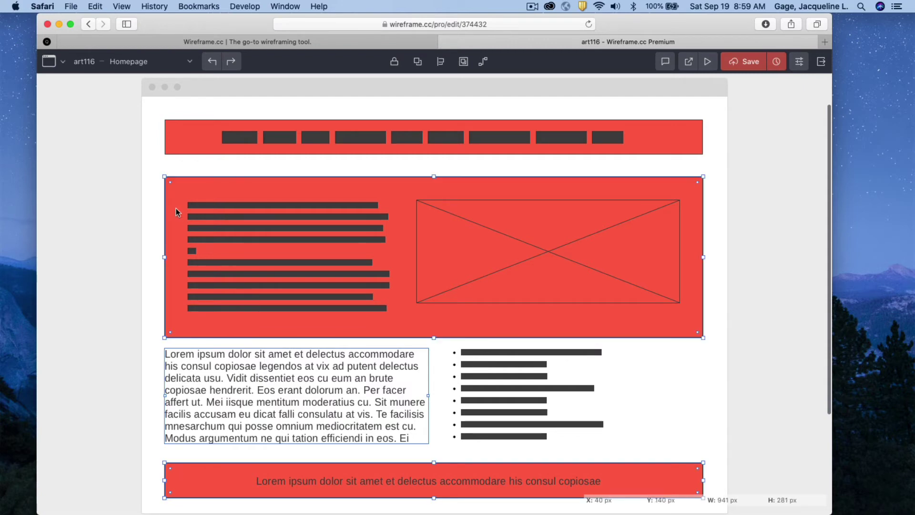
{"action": "left_click", "coordinate": [176, 143], "text": "shift"}
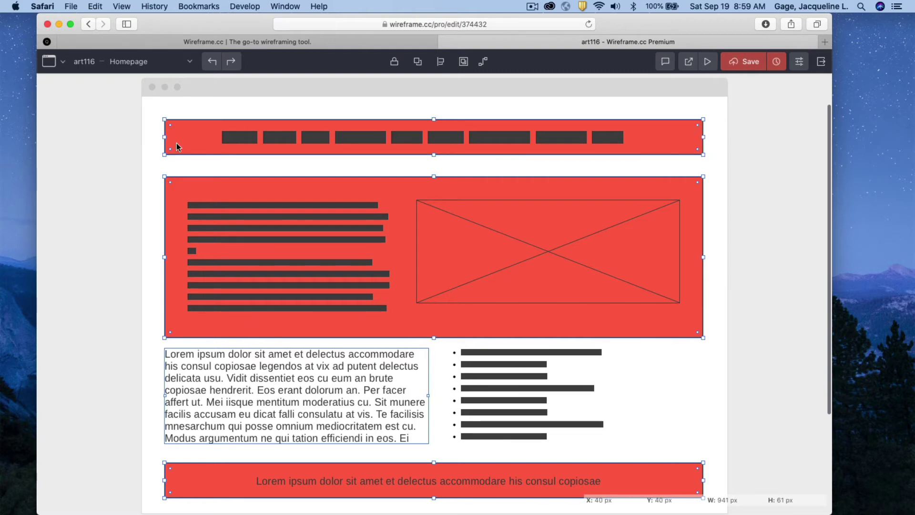
{"action": "left_click", "coordinate": [441, 63]}
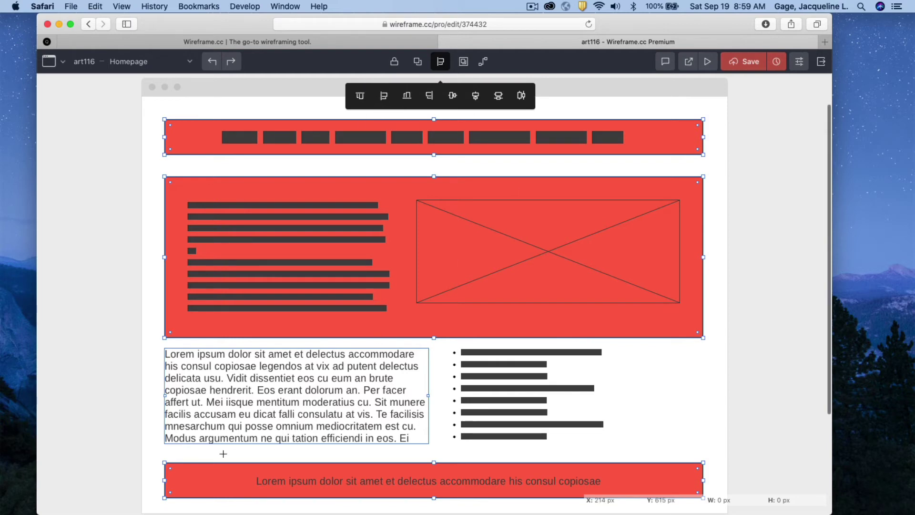
{"action": "left_click", "coordinate": [147, 215]}
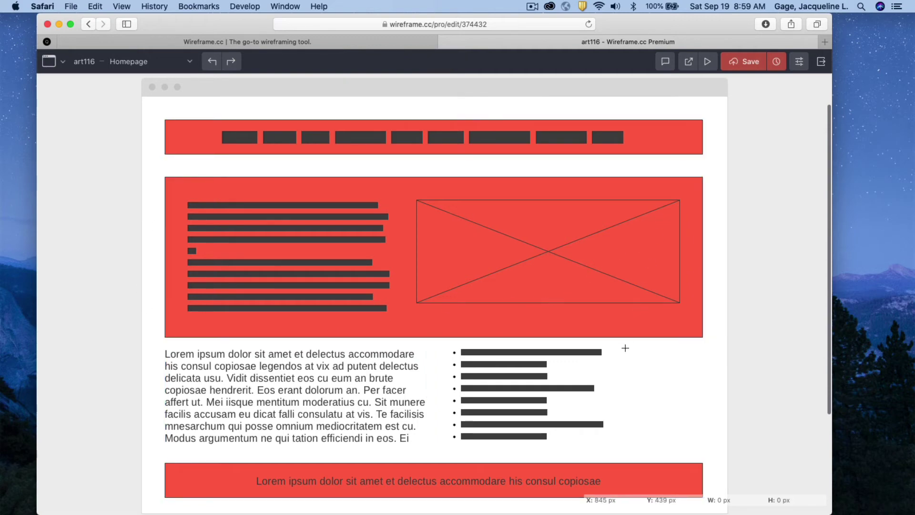
Step: Insert a tall image placeholder beside the bulleted list, from the list's top down to just above the footer bar
{"action": "scroll", "coordinate": [622, 347], "scroll_direction": "down", "scroll_amount": 1}
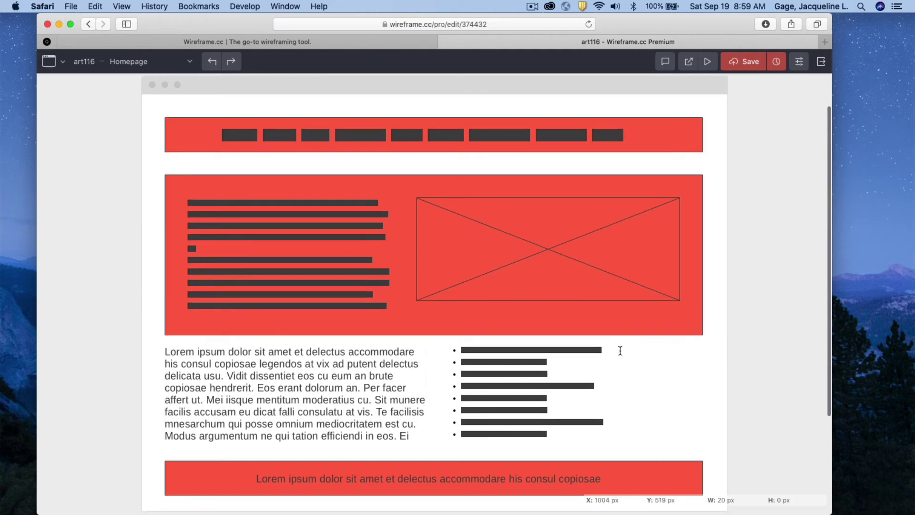
{"action": "left_click_drag", "start_coordinate": [611, 346], "coordinate": [694, 446]}
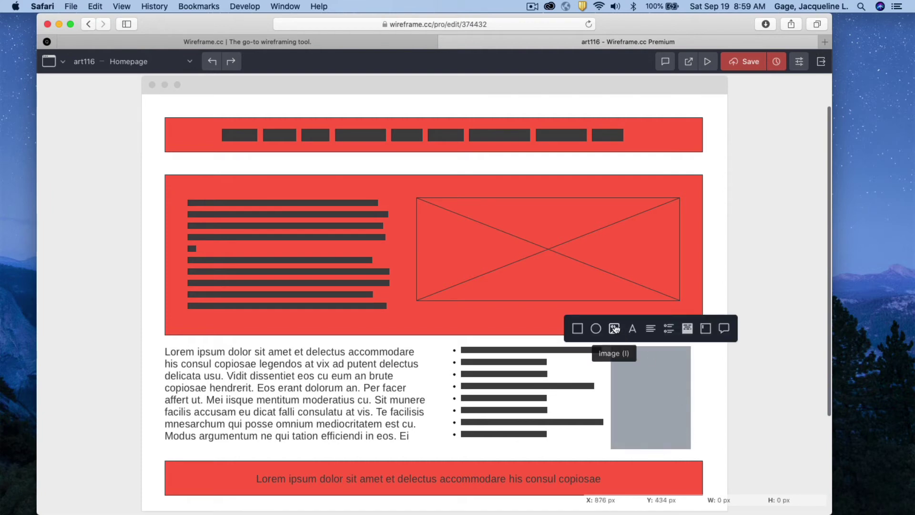
{"action": "left_click", "coordinate": [615, 329]}
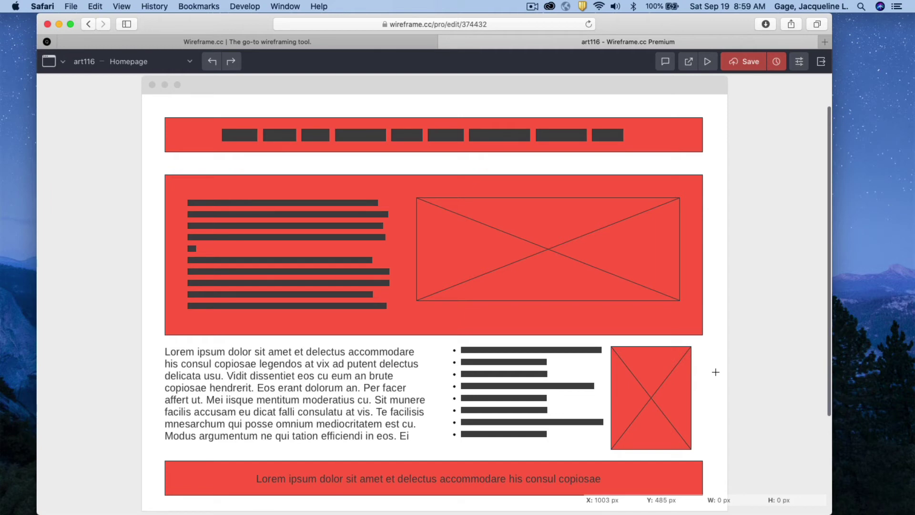
Step: Save the wireframe and add a new page named contact to the project
{"action": "left_click", "coordinate": [747, 64]}
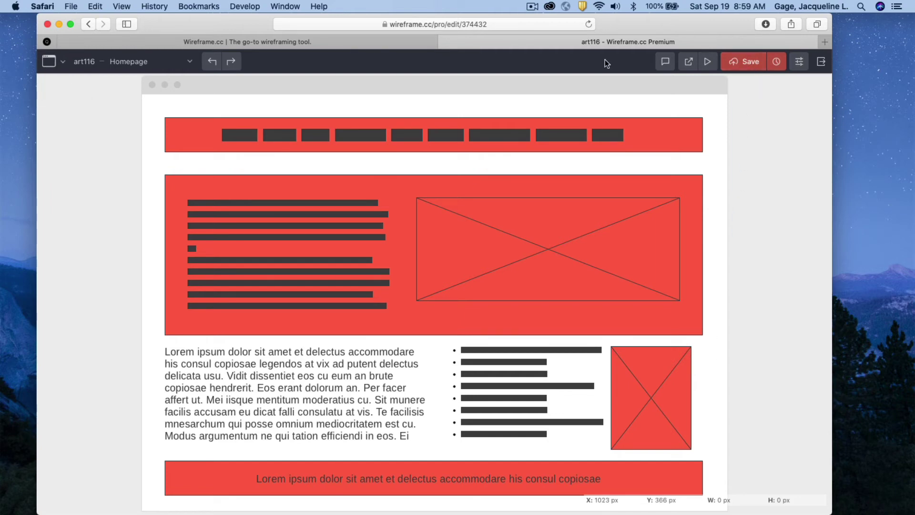
{"action": "left_click", "coordinate": [189, 64]}
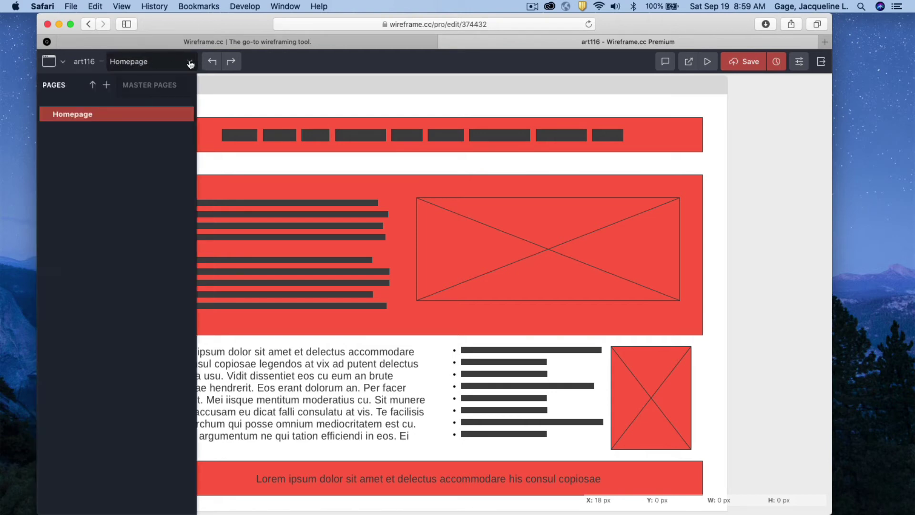
{"action": "left_click", "coordinate": [106, 85]}
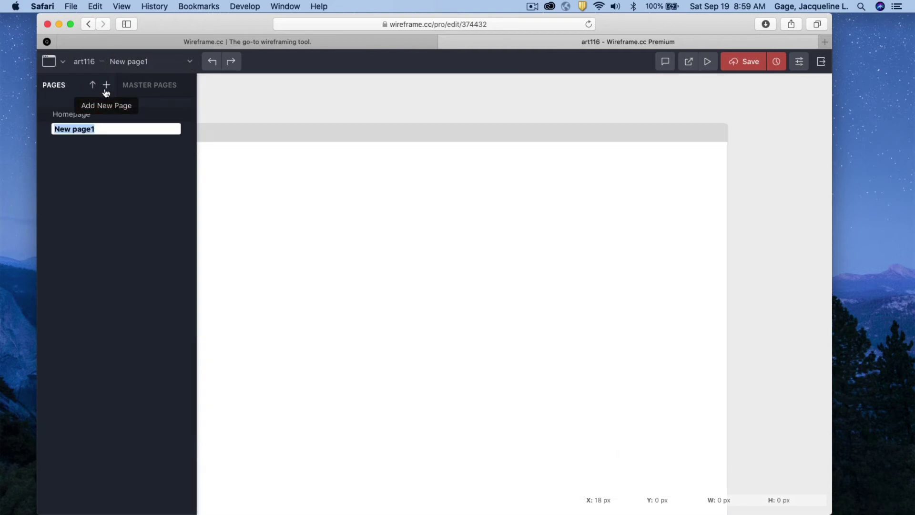
{"action": "type", "text": "contact"}
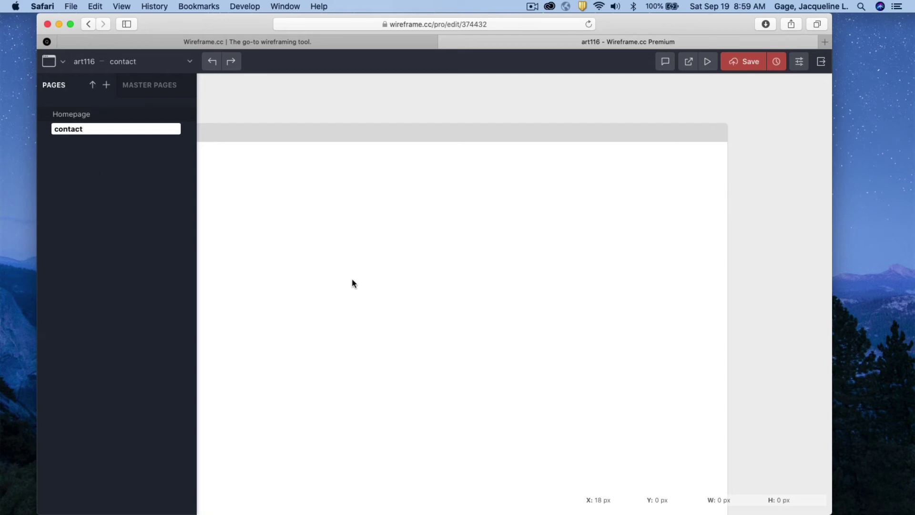
{"action": "key", "text": "Return"}
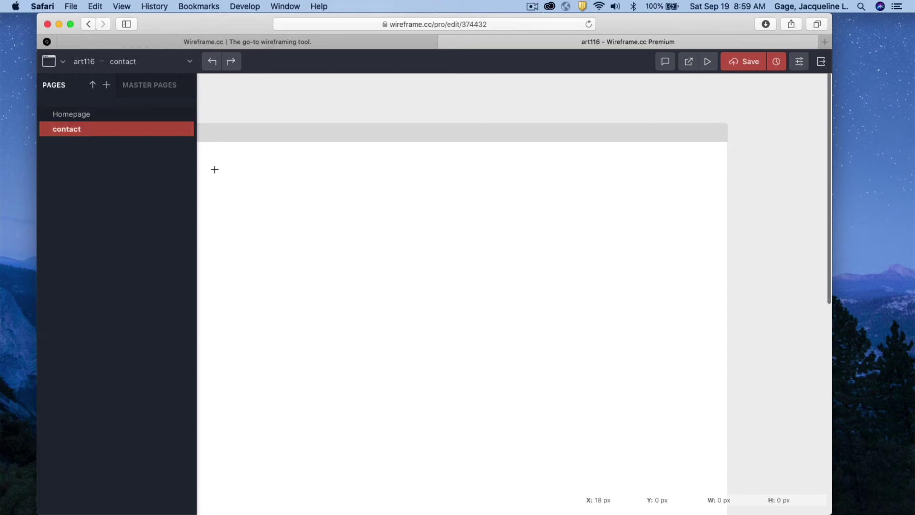
Step: Try the frameless canvas on the contact page, restore the browser window frame, and mark out an area for a first element
{"action": "left_click", "coordinate": [52, 63]}
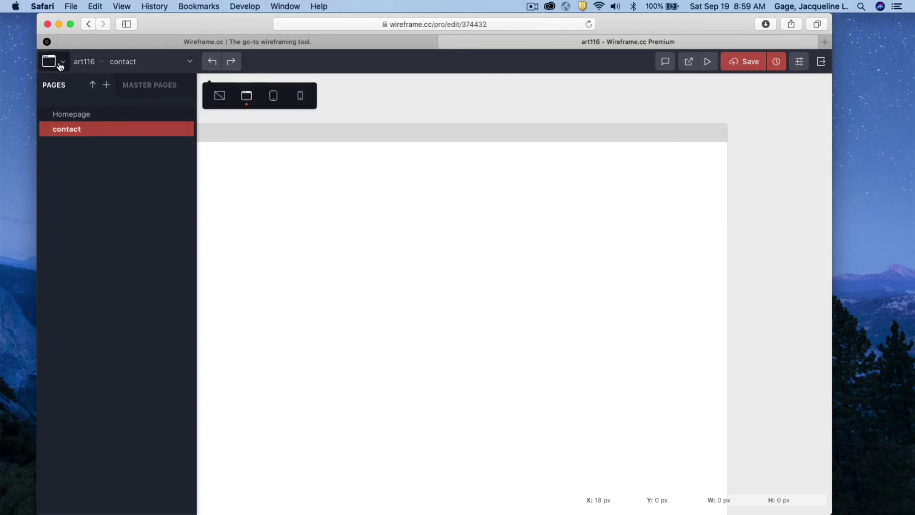
{"action": "left_click", "coordinate": [220, 97]}
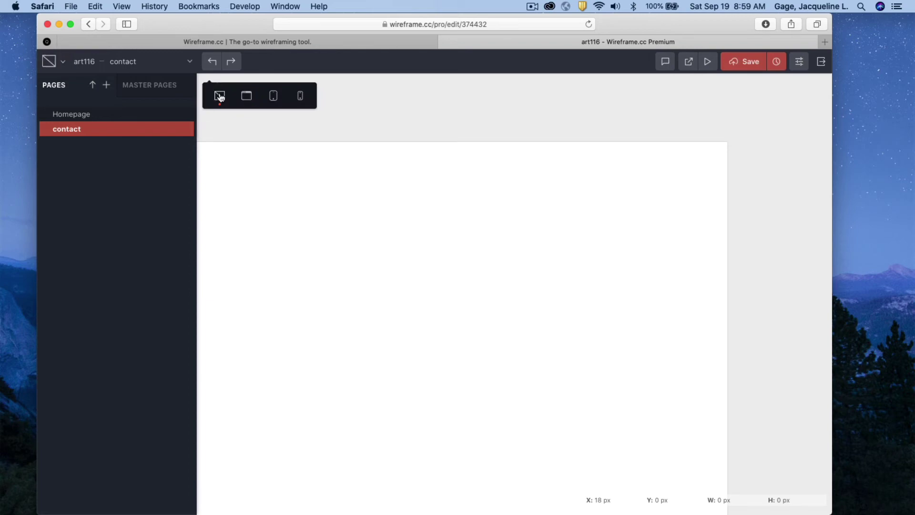
{"action": "left_click", "coordinate": [248, 97]}
{"action": "left_click", "coordinate": [129, 65]}
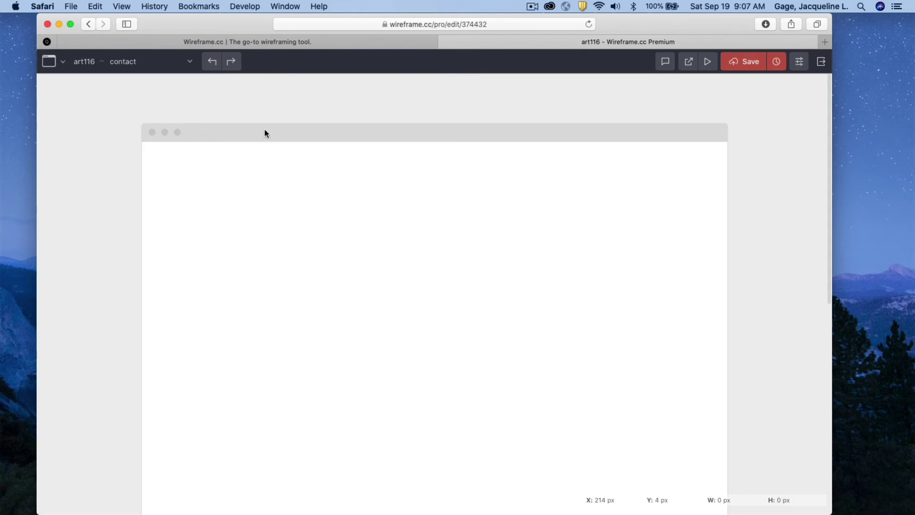
{"action": "left_click_drag", "start_coordinate": [165, 164], "coordinate": [451, 256]}
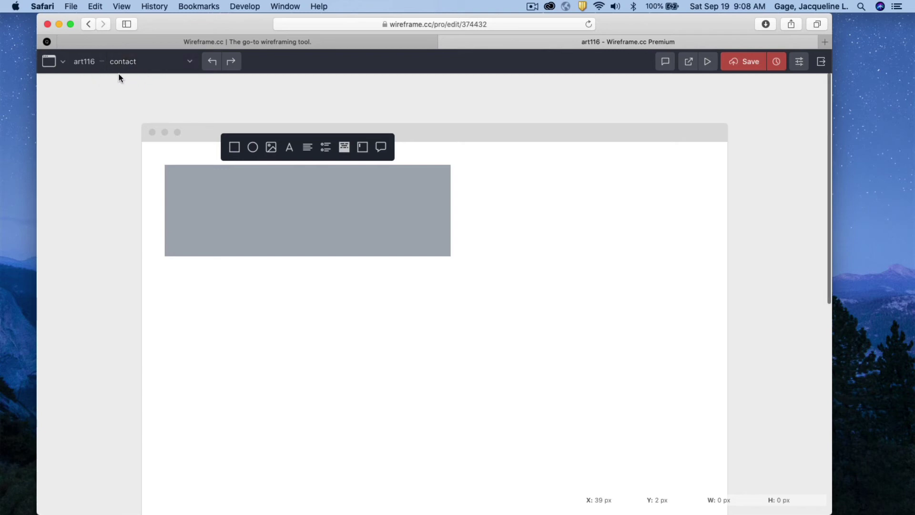
Step: Switch back to the Homepage and close the page list
{"action": "left_click", "coordinate": [190, 63]}
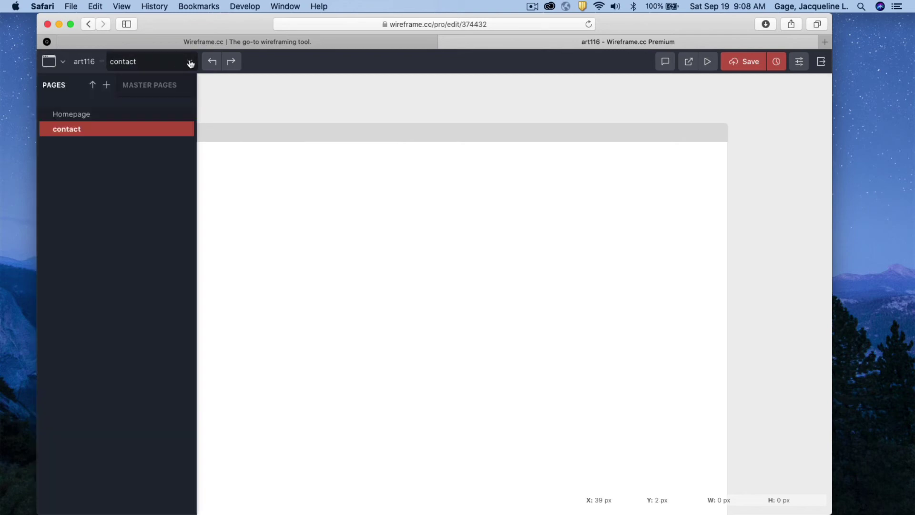
{"action": "left_click", "coordinate": [84, 116]}
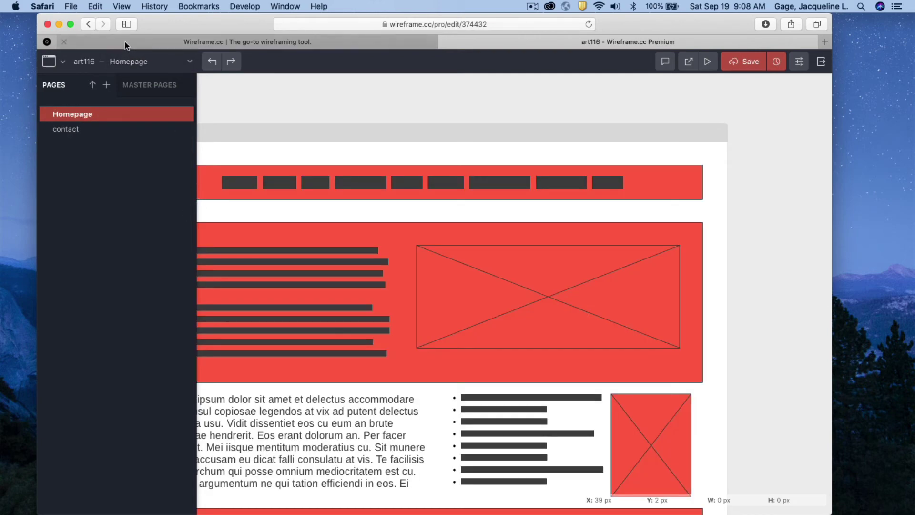
{"action": "left_click", "coordinate": [153, 65]}
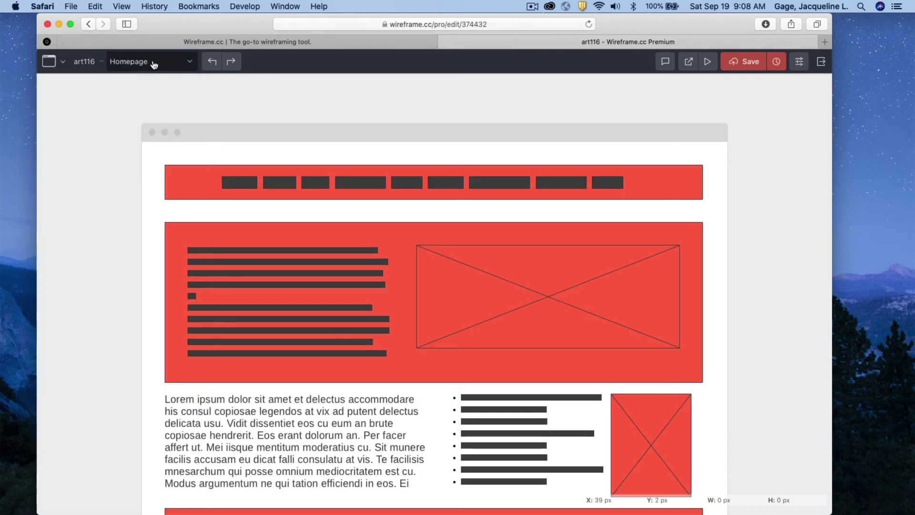
Step: Move the header rectangle and its navigation placeholders down together, placing the rectangle at about Y 60 px
{"action": "left_click", "coordinate": [429, 172]}
{"action": "left_click", "coordinate": [455, 185]}
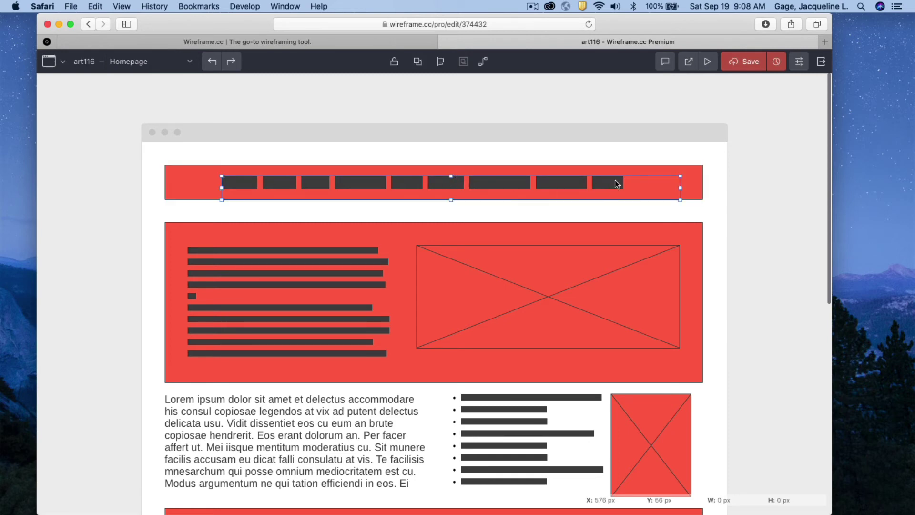
{"action": "left_click_drag", "start_coordinate": [688, 174], "coordinate": [691, 179]}
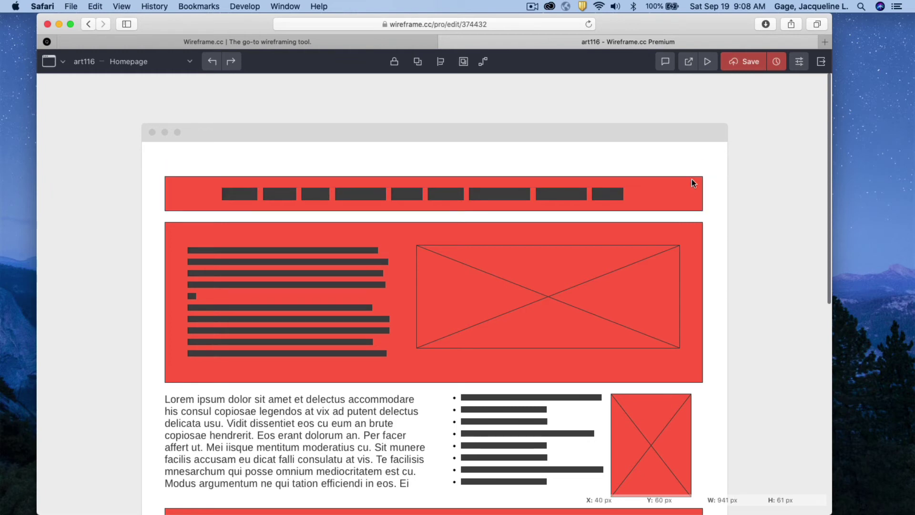
{"action": "left_click", "coordinate": [694, 182]}
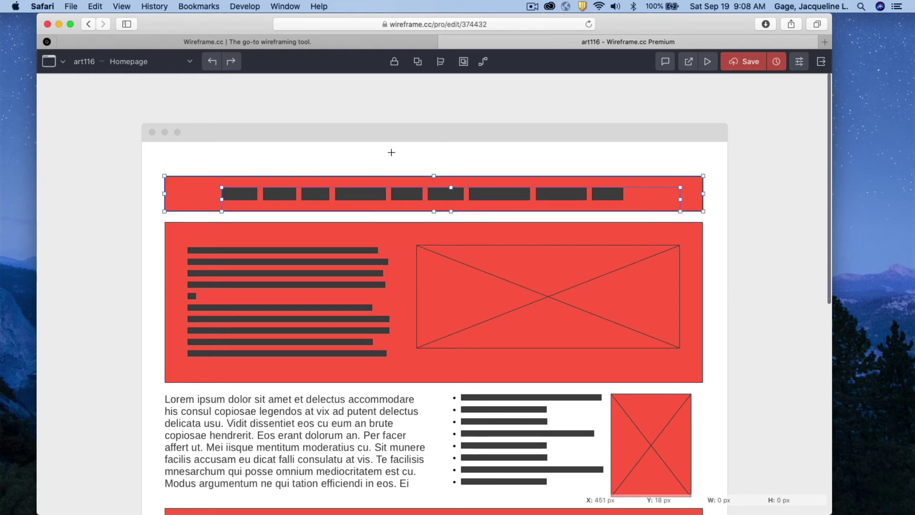
Step: Insert a box about 341 by 41 px directly above the header bar, at about X 320 px and Y 20 px
{"action": "left_click_drag", "start_coordinate": [328, 149], "coordinate": [519, 176]}
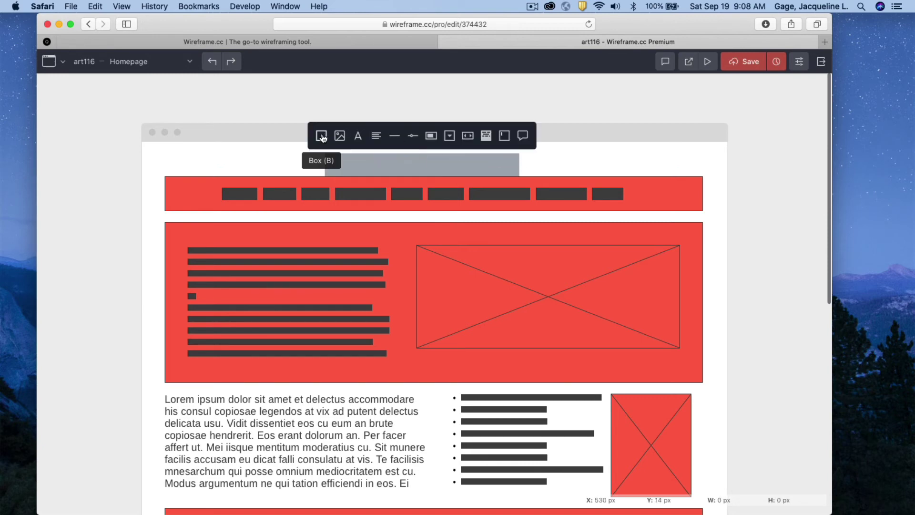
{"action": "left_click", "coordinate": [322, 137]}
{"action": "left_click", "coordinate": [424, 164]}
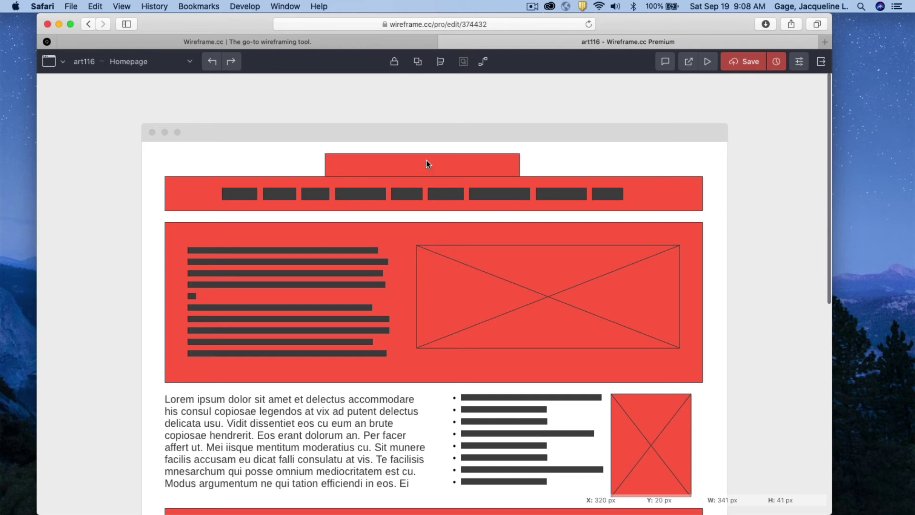
{"action": "left_click_drag", "start_coordinate": [426, 160], "coordinate": [428, 157]}
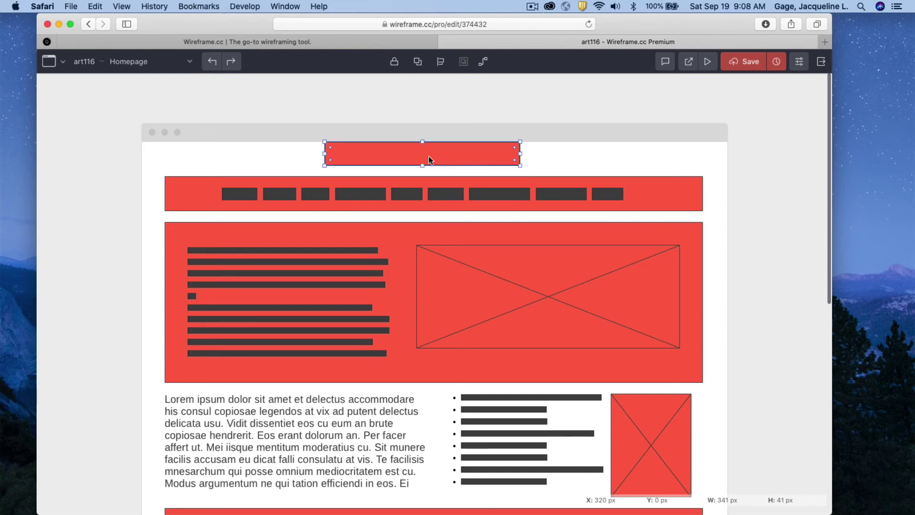
{"action": "key", "text": "super+z"}
{"action": "left_click", "coordinate": [564, 162]}
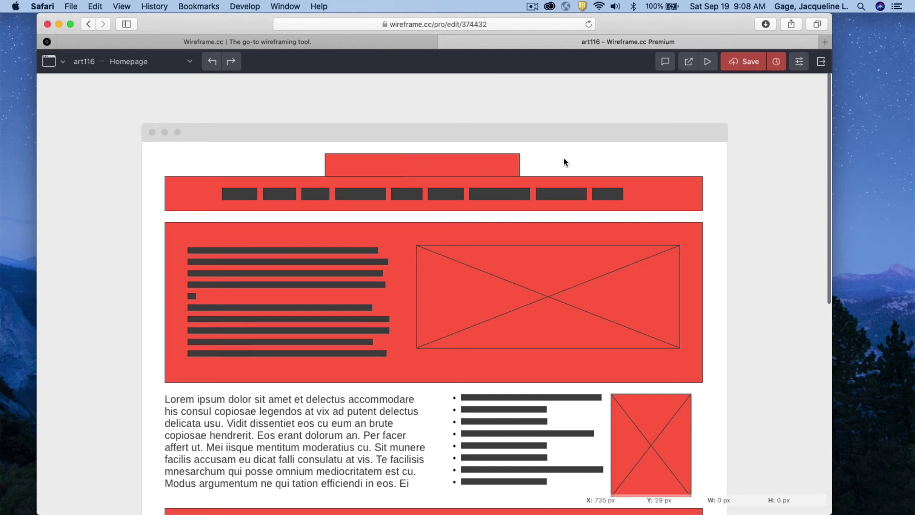
Step: Insert a text element in the blank area beside the new box and replace its placeholder text with LOGO
{"action": "scroll", "coordinate": [524, 156], "scroll_direction": "down", "scroll_amount": 1}
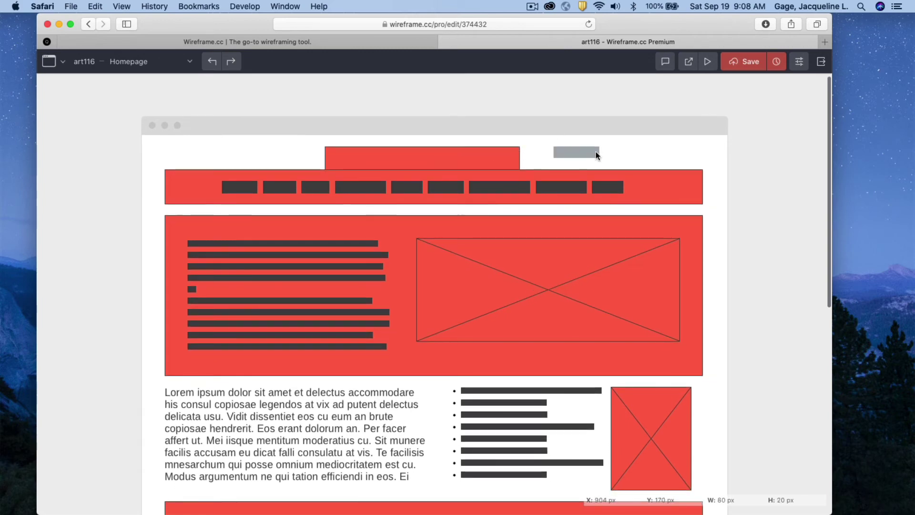
{"action": "mouse_move", "coordinate": [551, 142]}
{"action": "left_mouse_down"}
{"action": "mouse_move", "coordinate": [699, 173]}
{"action": "mouse_move", "coordinate": [700, 158]}
{"action": "left_mouse_up"}
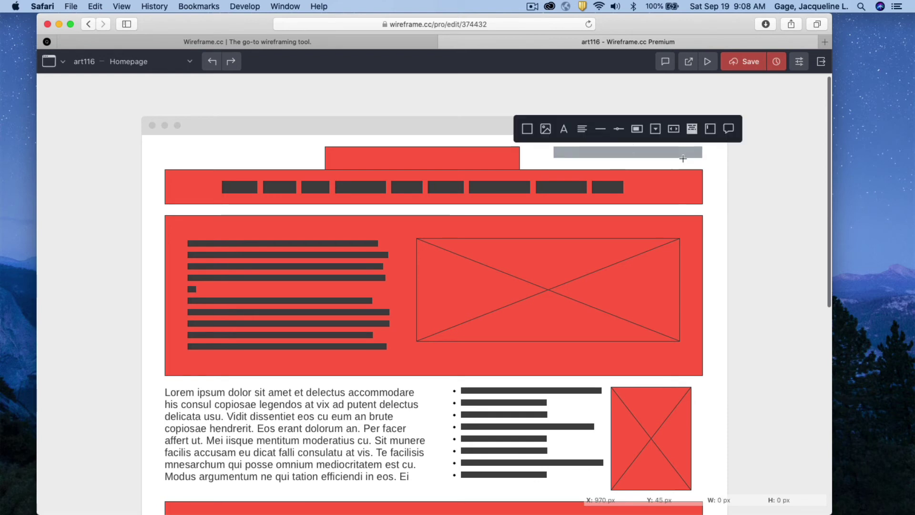
{"action": "left_click", "coordinate": [563, 132]}
{"action": "triple_click", "coordinate": [596, 152]}
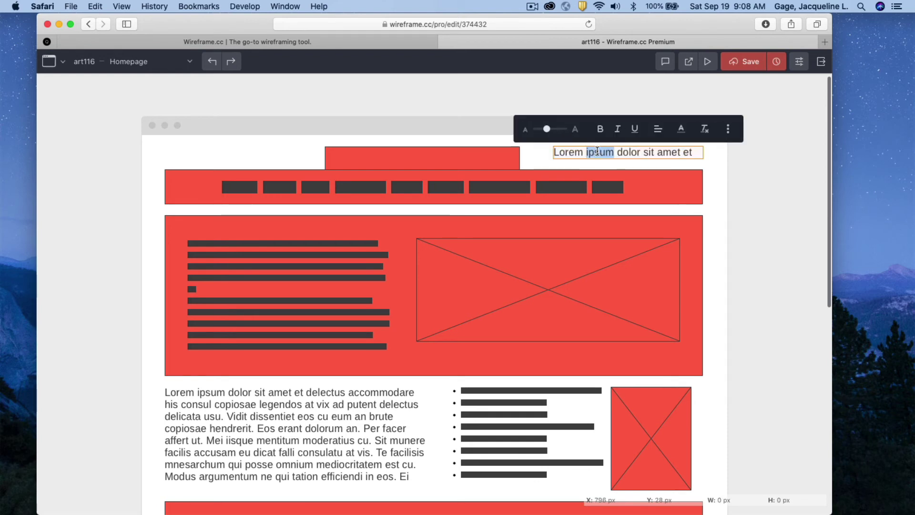
{"action": "type", "text": "LO"}
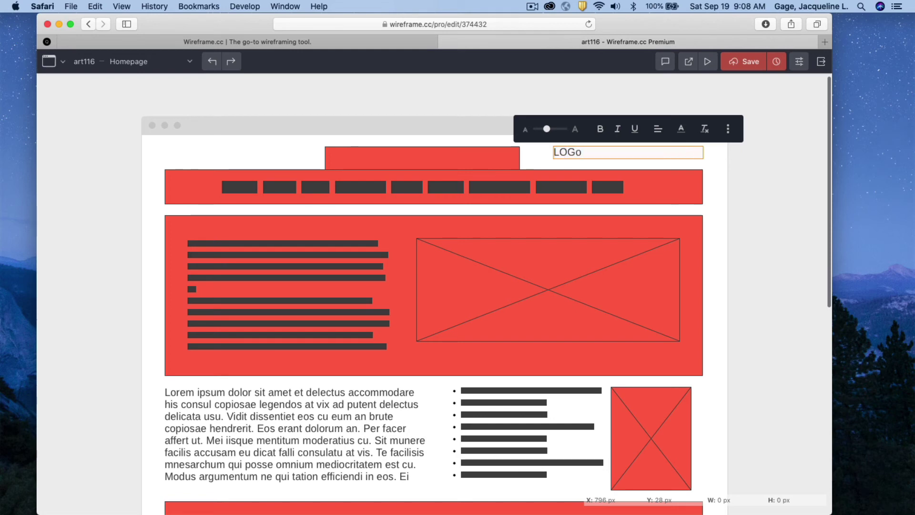
{"action": "type", "text": "GO"}
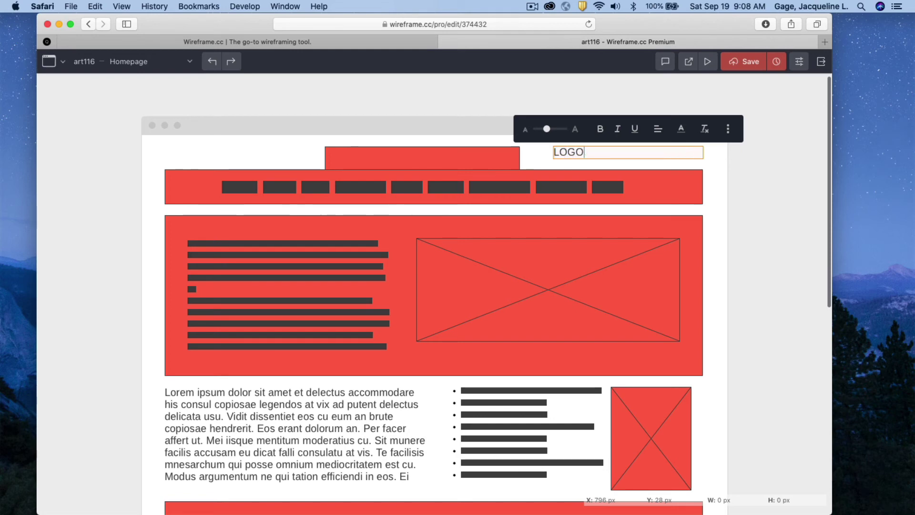
{"action": "left_click", "coordinate": [739, 164]}
Step: Move the LOGO text onto the box above the header, at about X 440 px and Y 20 px
{"action": "left_click", "coordinate": [597, 148]}
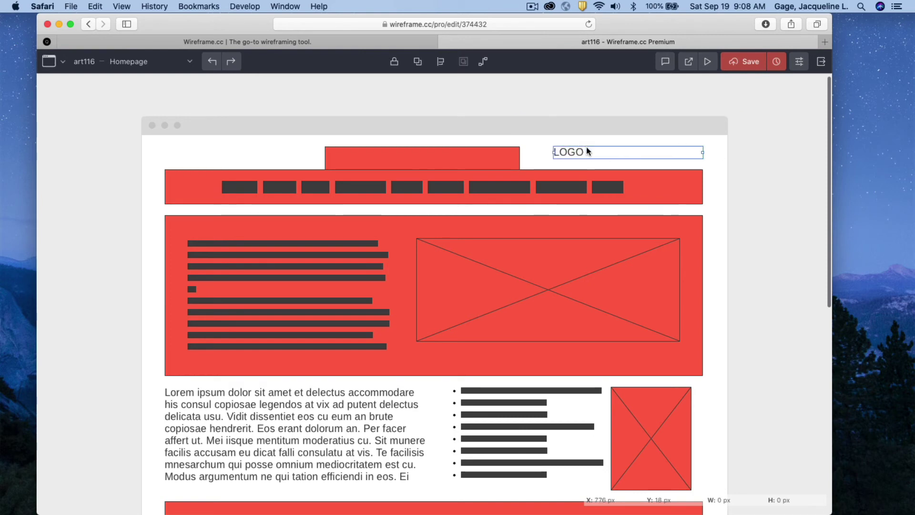
{"action": "left_click_drag", "start_coordinate": [587, 149], "coordinate": [429, 144]}
{"action": "left_click", "coordinate": [581, 160]}
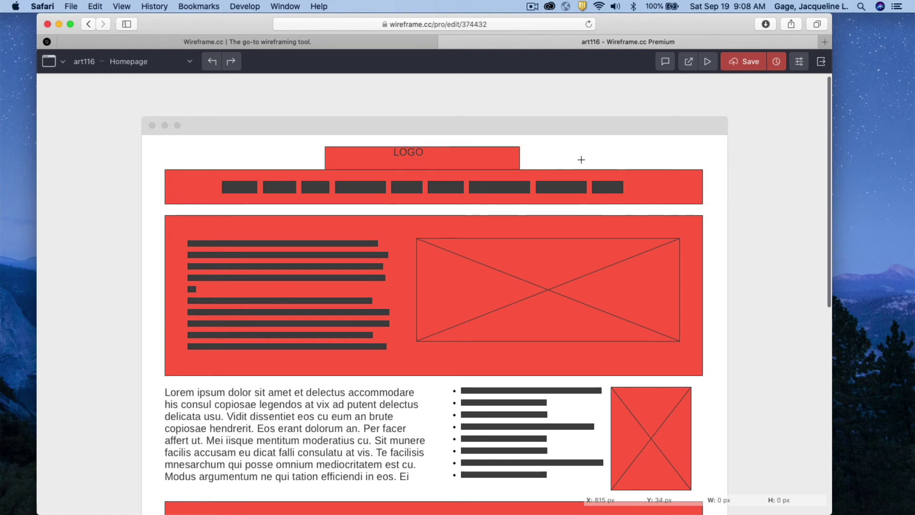
Step: Shorten the logo box from its lower edge to the height of the LOGO text, and shift the text to the box's centre
{"action": "left_click", "coordinate": [403, 155]}
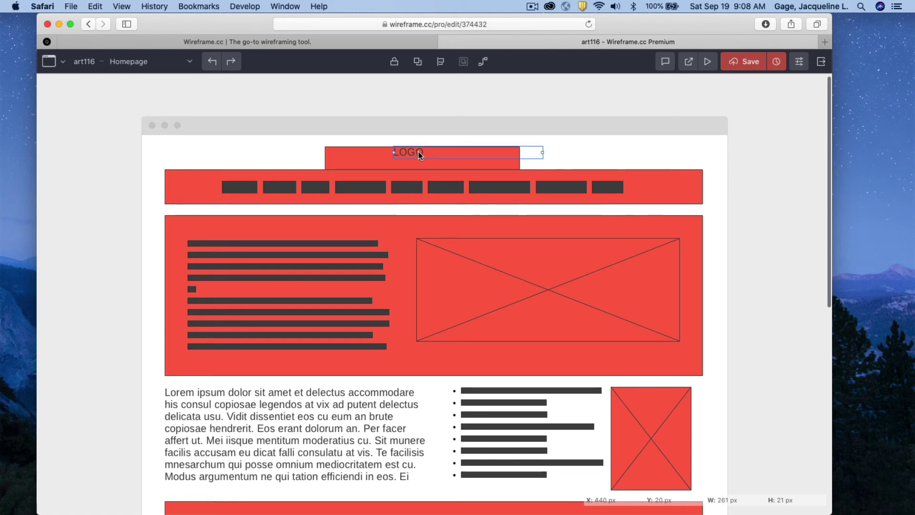
{"action": "left_click", "coordinate": [376, 155], "text": "shift"}
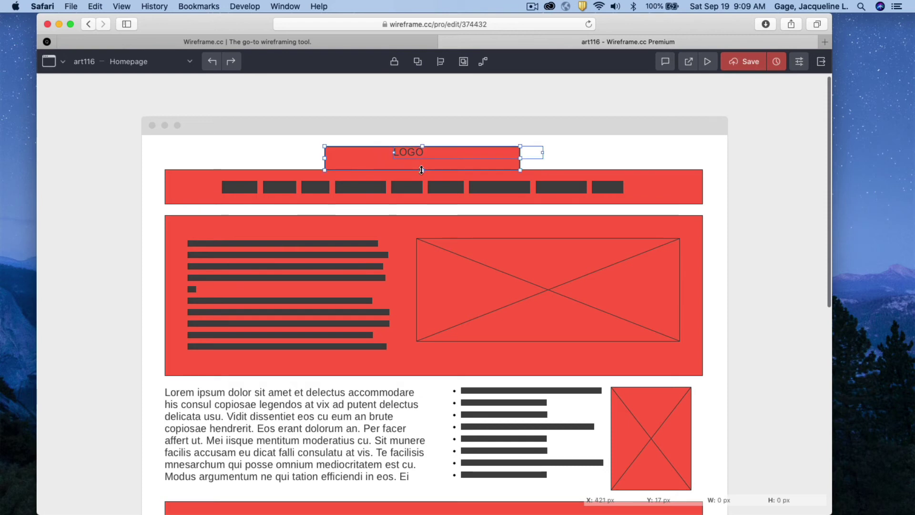
{"action": "left_click_drag", "start_coordinate": [423, 170], "coordinate": [423, 158]}
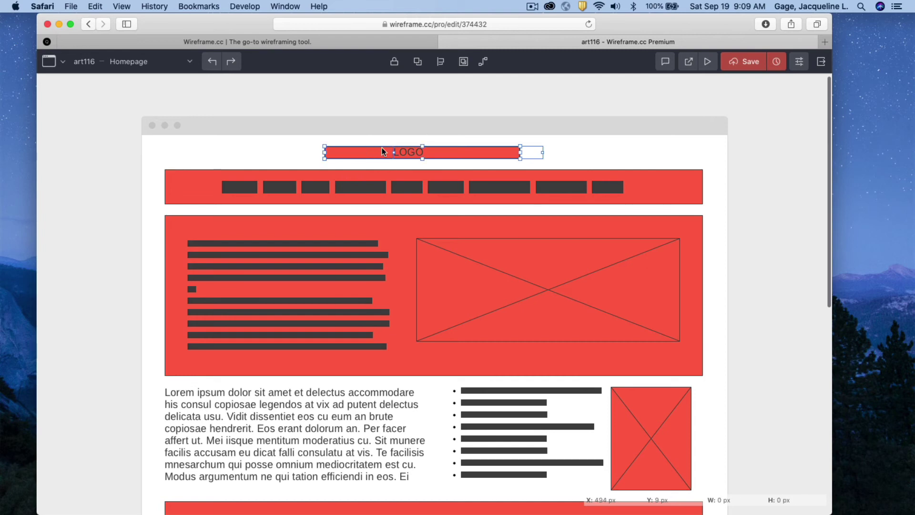
{"action": "left_click", "coordinate": [583, 159]}
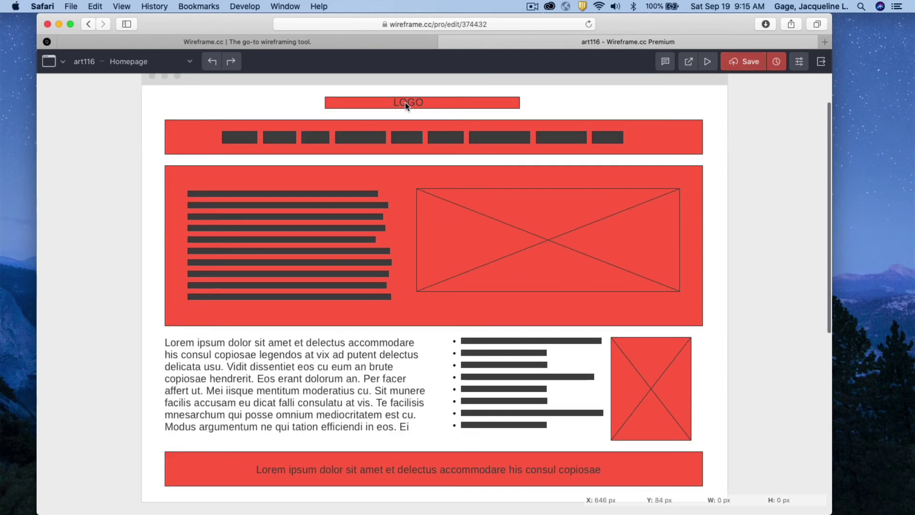
{"action": "left_click", "coordinate": [407, 101]}
{"action": "left_click_drag", "start_coordinate": [445, 105], "coordinate": [456, 105]}
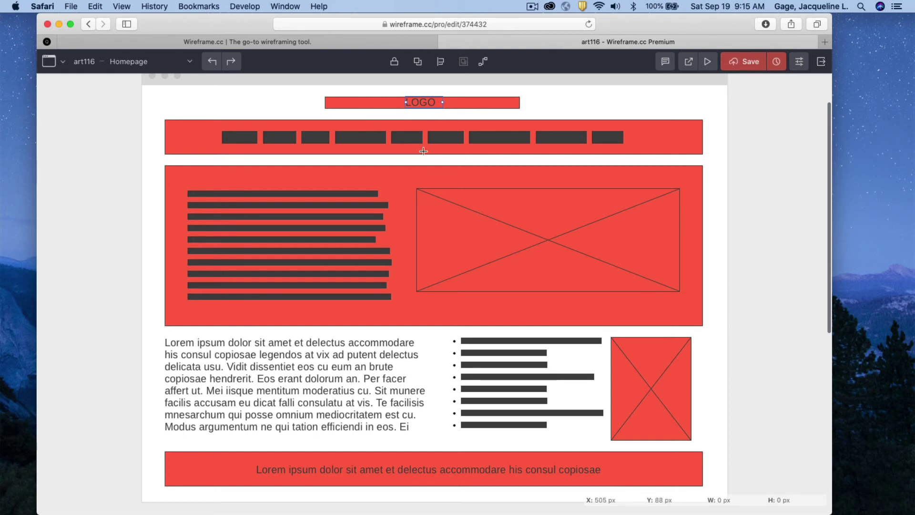
Step: Make the lorem ipsum text in the footer bar bold
{"action": "scroll", "coordinate": [436, 110], "scroll_direction": "down", "scroll_amount": 1}
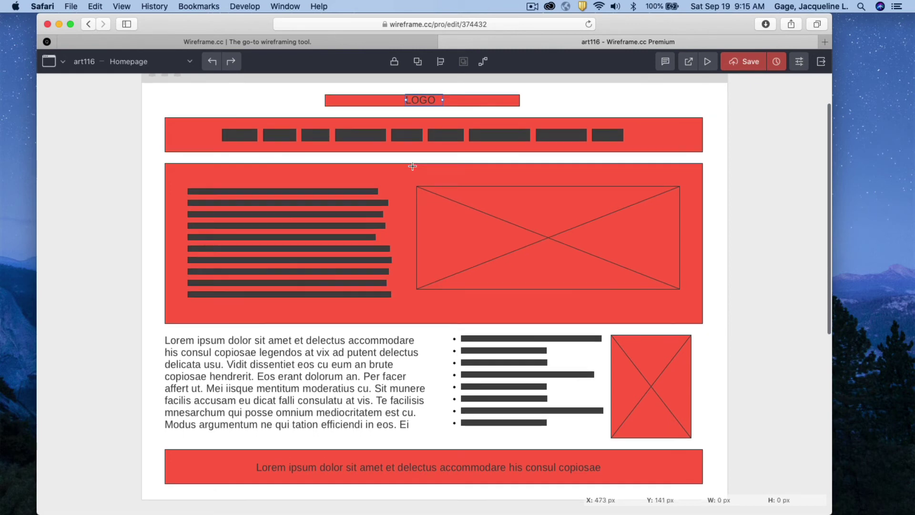
{"action": "left_click", "coordinate": [389, 467]}
{"action": "double_click", "coordinate": [389, 467]}
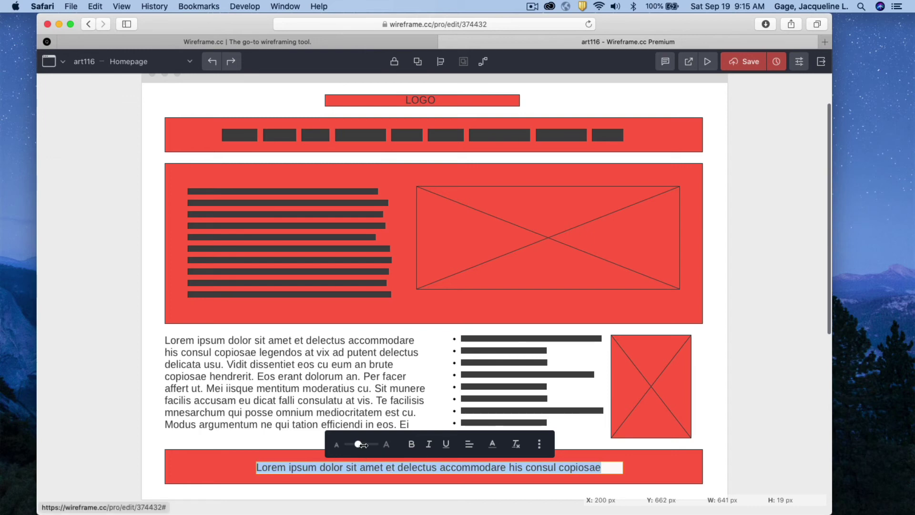
{"action": "left_click_drag", "start_coordinate": [363, 444], "coordinate": [360, 445]}
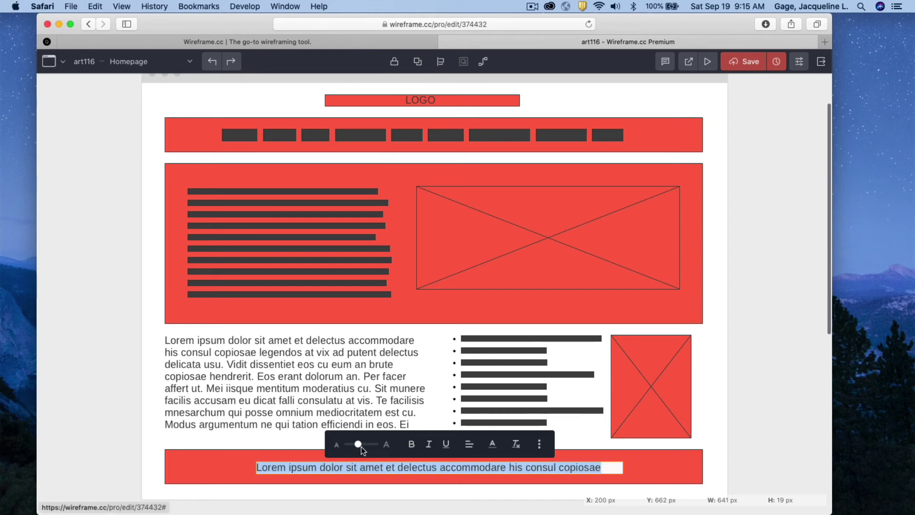
{"action": "left_click", "coordinate": [412, 446]}
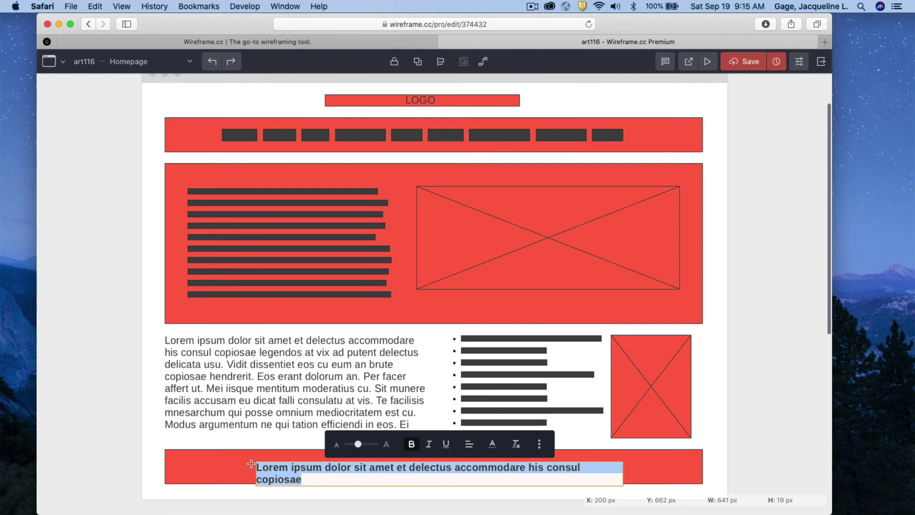
Step: Replace the lorem ipsum text in the footer bar with the unbolded word Footer and centre-align it
{"action": "type", "text": "G"}
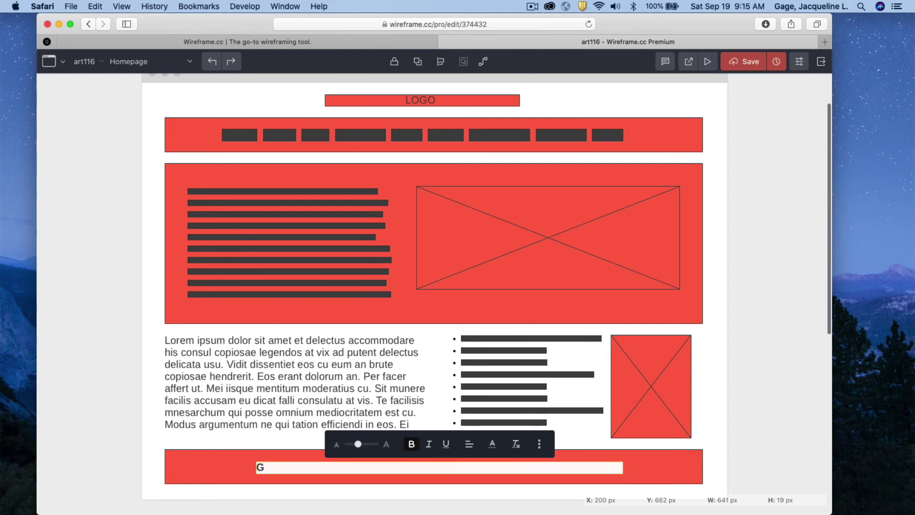
{"action": "key", "text": "BackSpace"}
{"action": "type", "text": "Footer"}
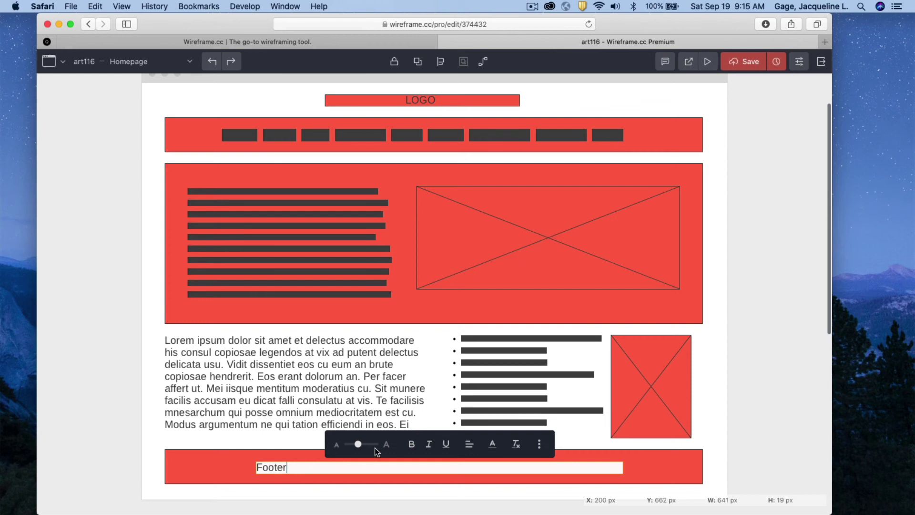
{"action": "left_click", "coordinate": [468, 444]}
{"action": "left_click", "coordinate": [462, 410]}
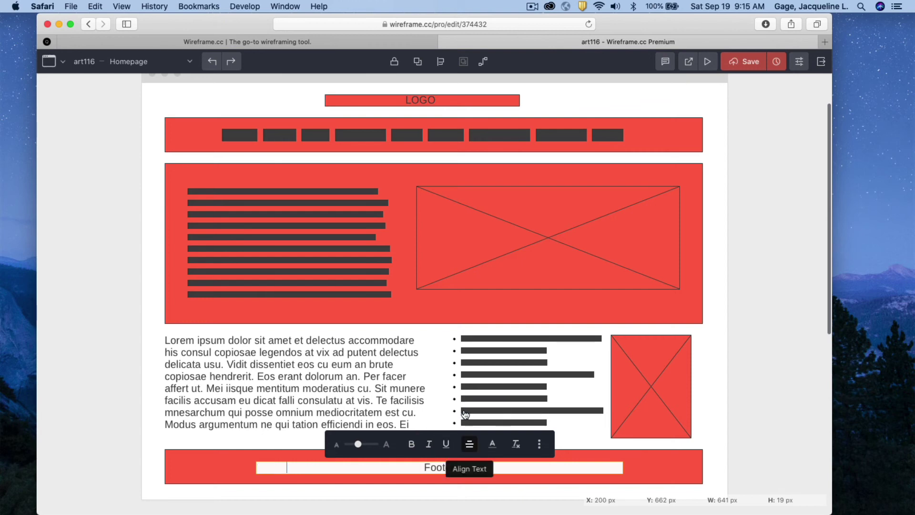
{"action": "left_click", "coordinate": [547, 472]}
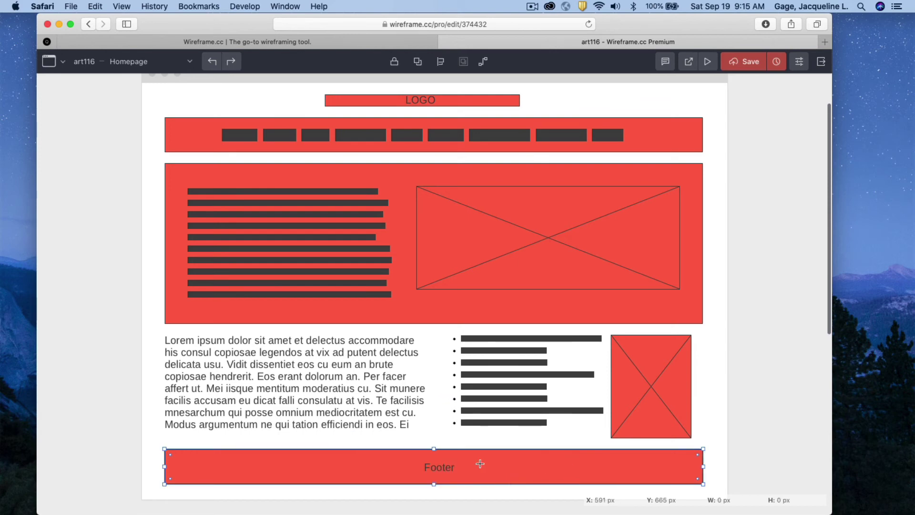
{"action": "scroll", "coordinate": [337, 421], "scroll_direction": "up", "scroll_amount": 1}
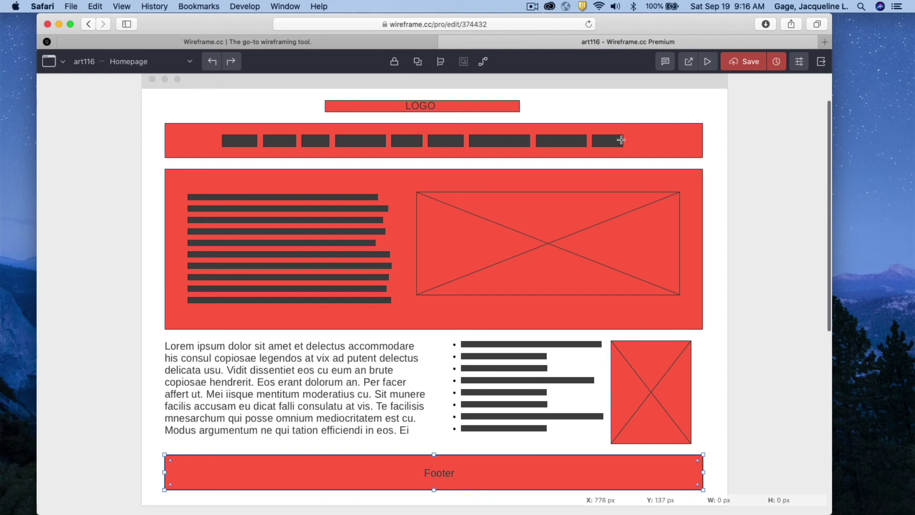
{"action": "left_click", "coordinate": [690, 63]}
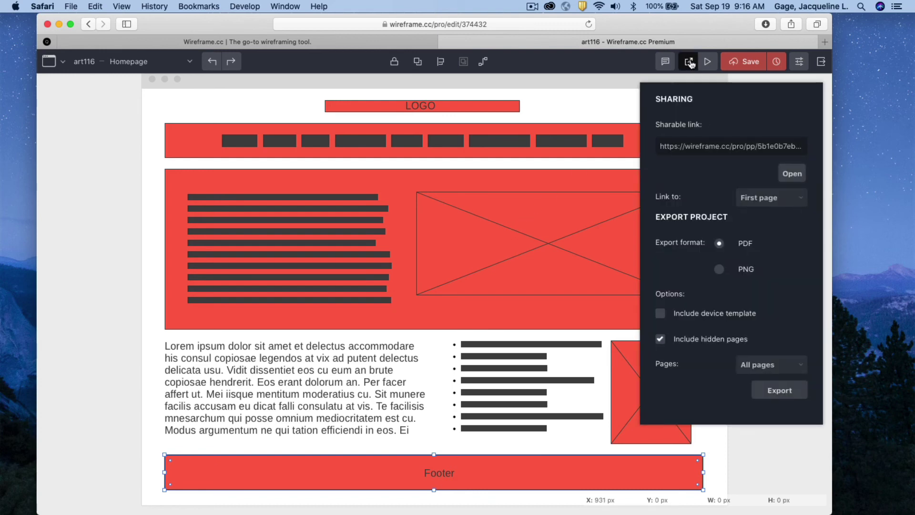
{"action": "left_click", "coordinate": [719, 270]}
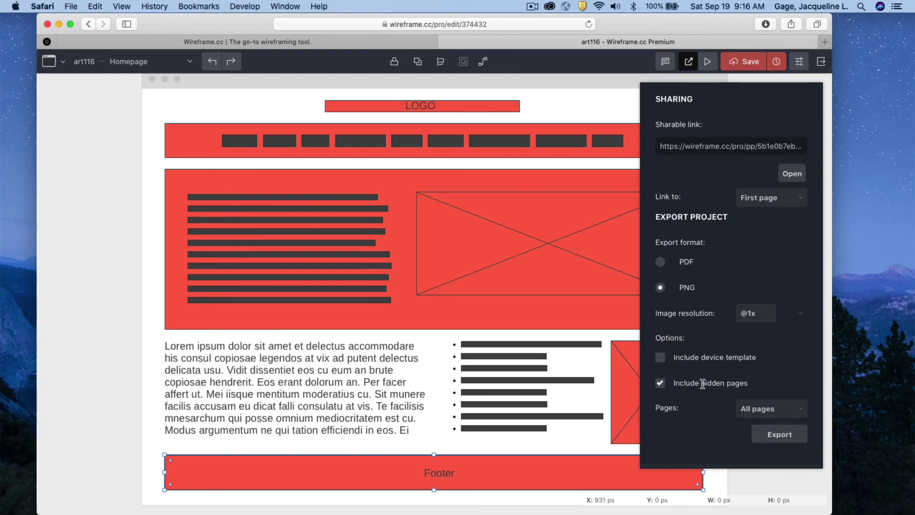
{"action": "left_click", "coordinate": [660, 358]}
{"action": "left_click", "coordinate": [753, 411]}
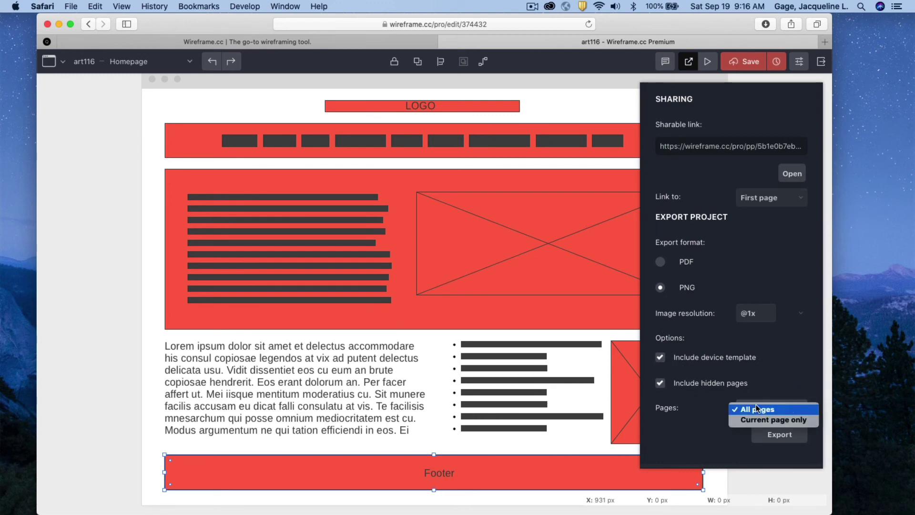
{"action": "left_click", "coordinate": [768, 409]}
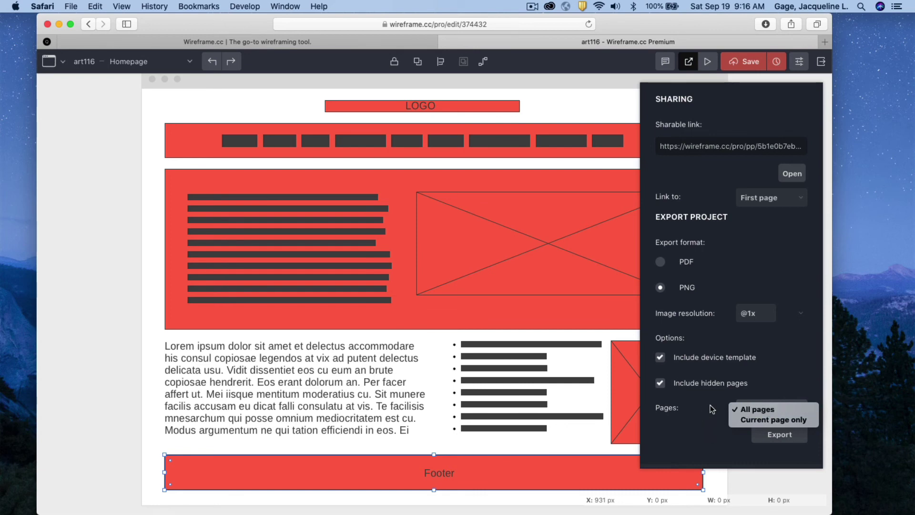
{"action": "left_click", "coordinate": [756, 420]}
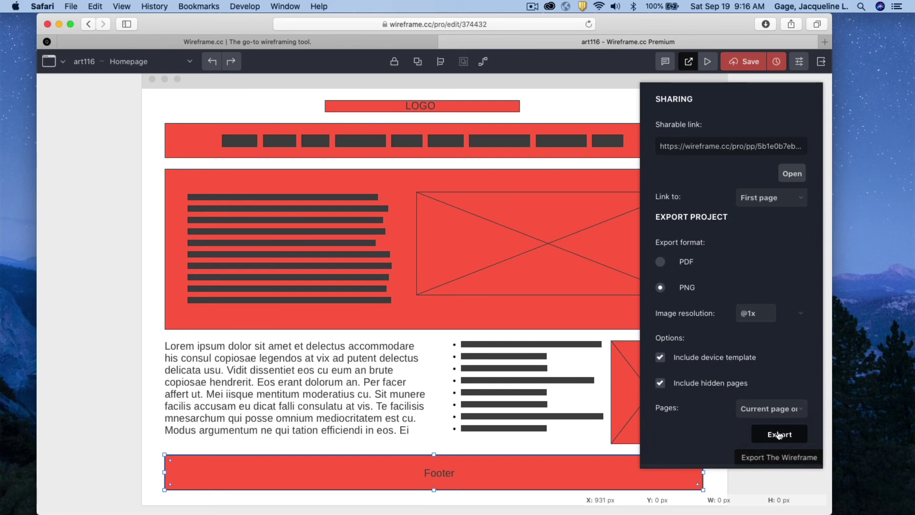
{"action": "left_click", "coordinate": [779, 434]}
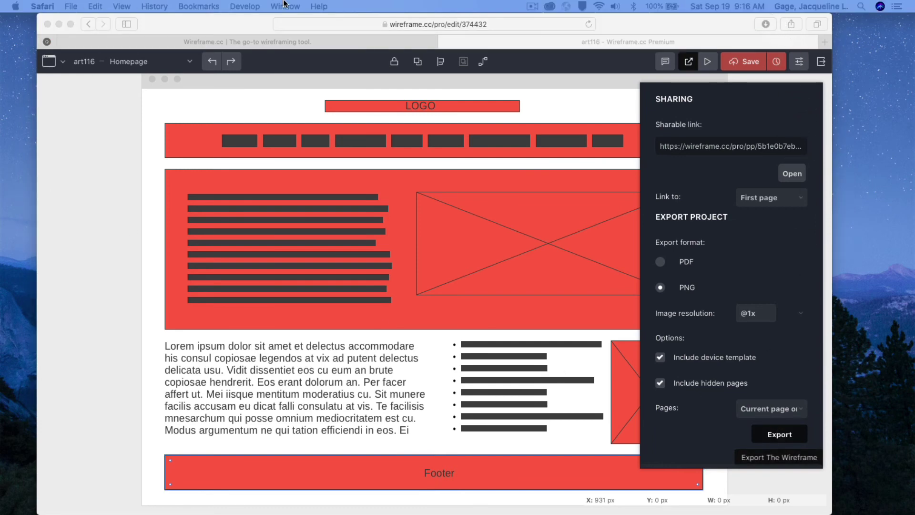
Step: Move the browser window out of the way, view the exported Homepage.png in Preview and close it
{"action": "left_click_drag", "start_coordinate": [264, 27], "coordinate": [101, 509]}
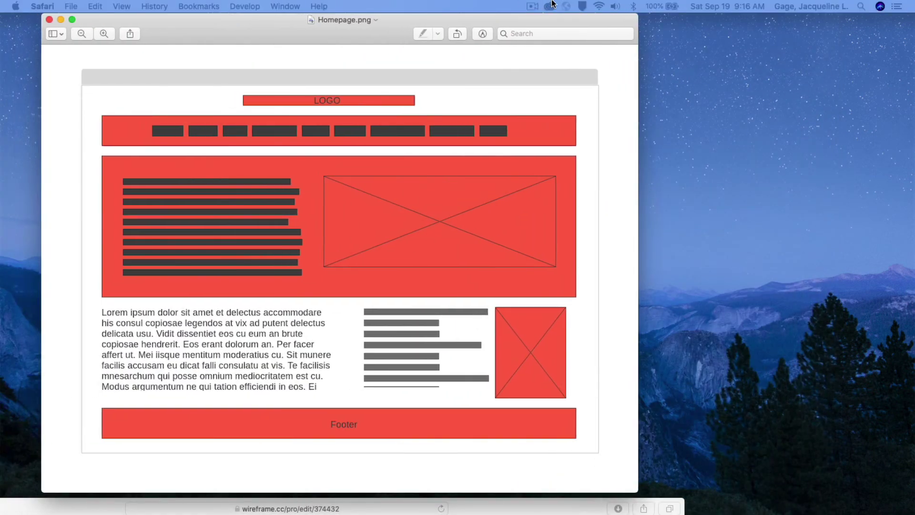
{"action": "left_click_drag", "start_coordinate": [280, 18], "coordinate": [291, 11]}
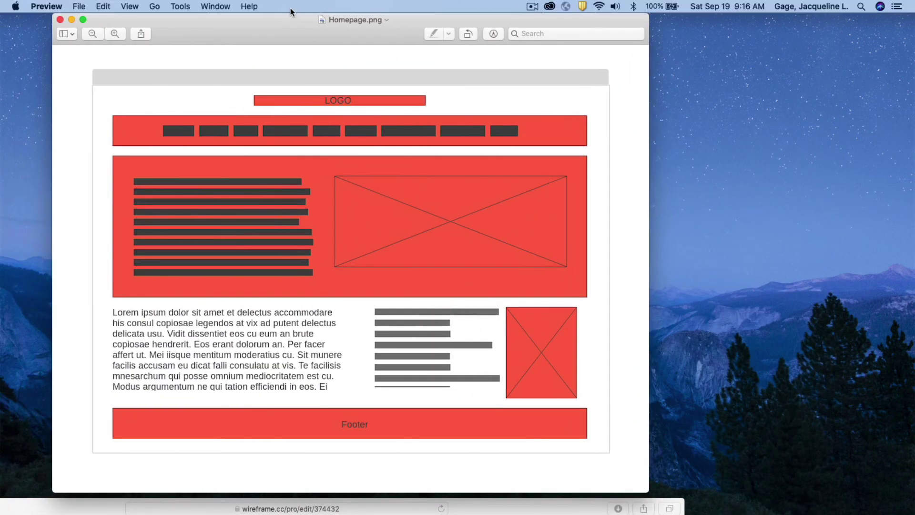
{"action": "left_click", "coordinate": [60, 19]}
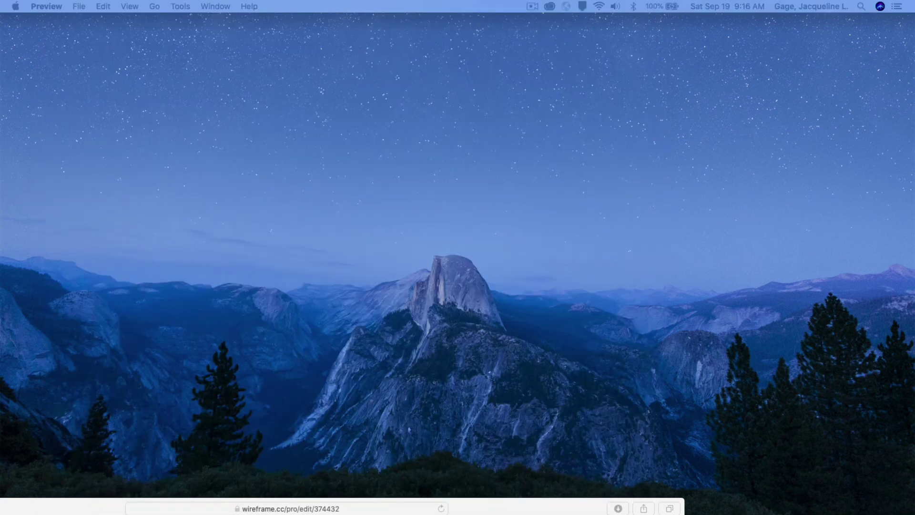
Step: Move Homepage.png from the desktop into the images folder within the art116 site folder, and close the Finder window
{"action": "left_click", "coordinate": [215, 101]}
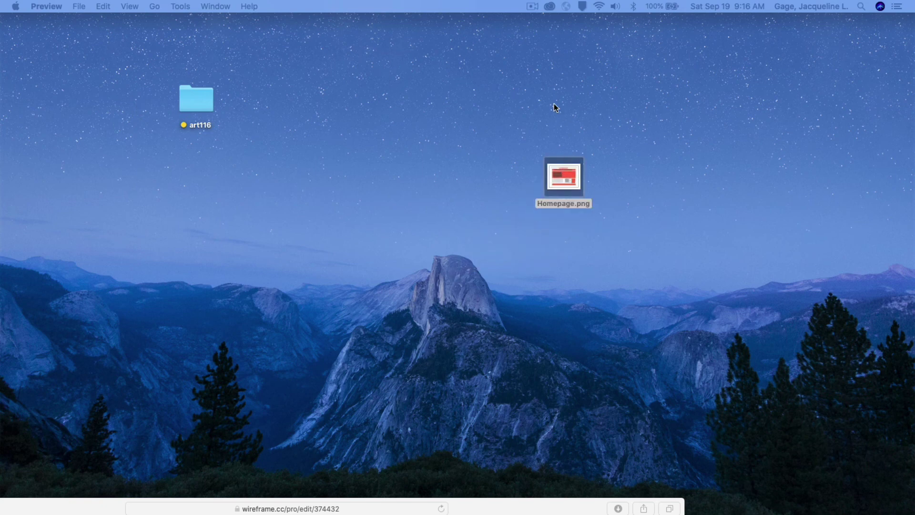
{"action": "left_click", "coordinate": [196, 102]}
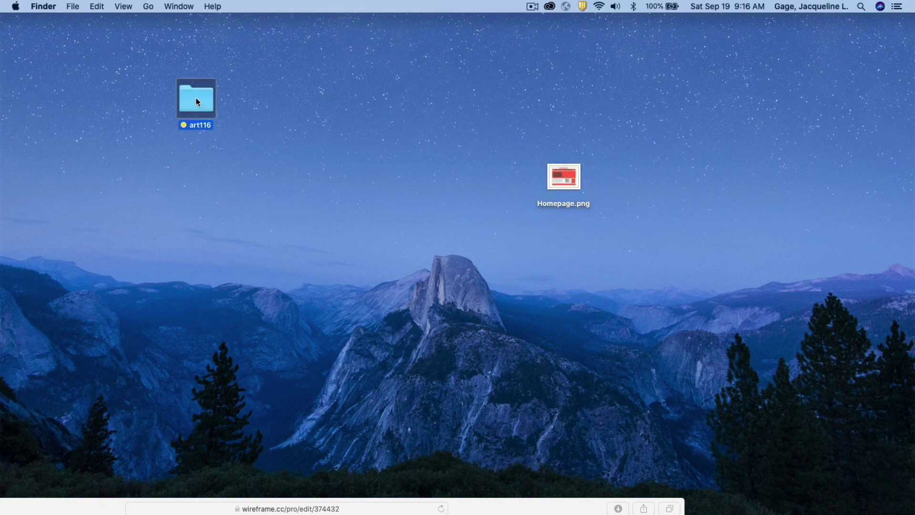
{"action": "key", "text": "super+o"}
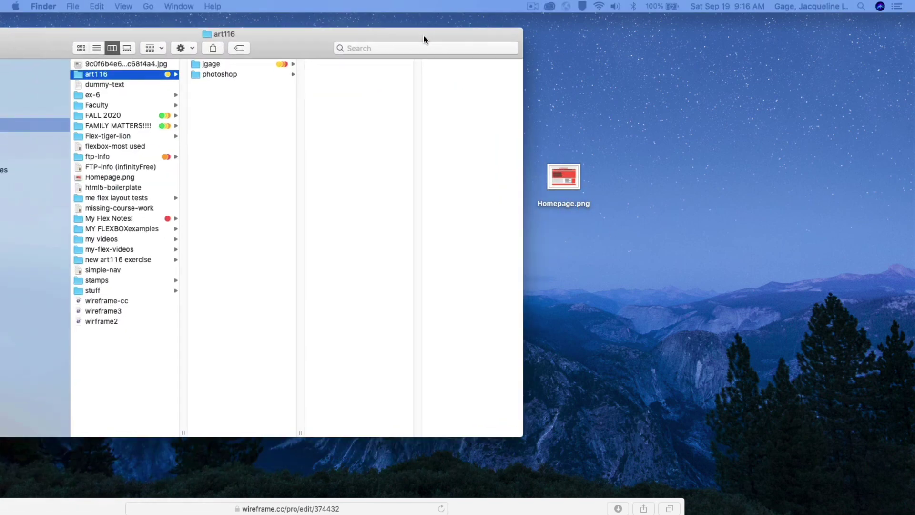
{"action": "left_click", "coordinate": [219, 66]}
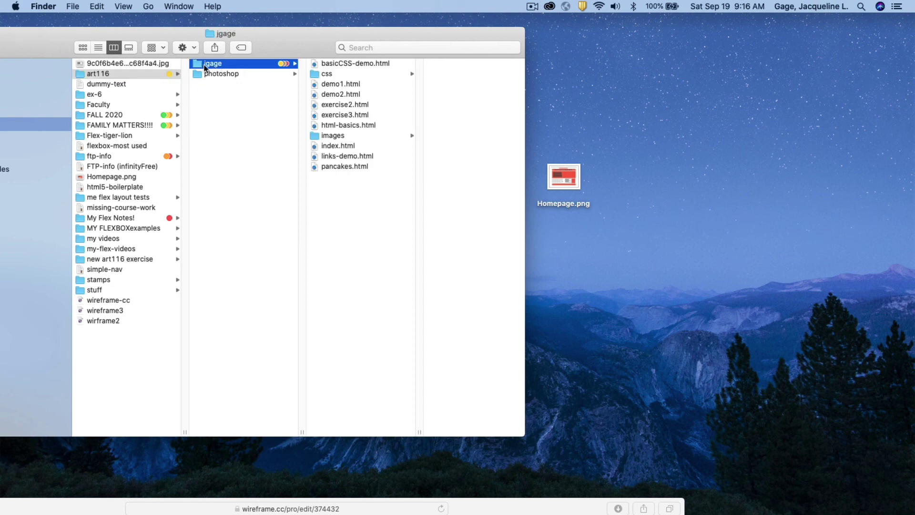
{"action": "left_click", "coordinate": [332, 137]}
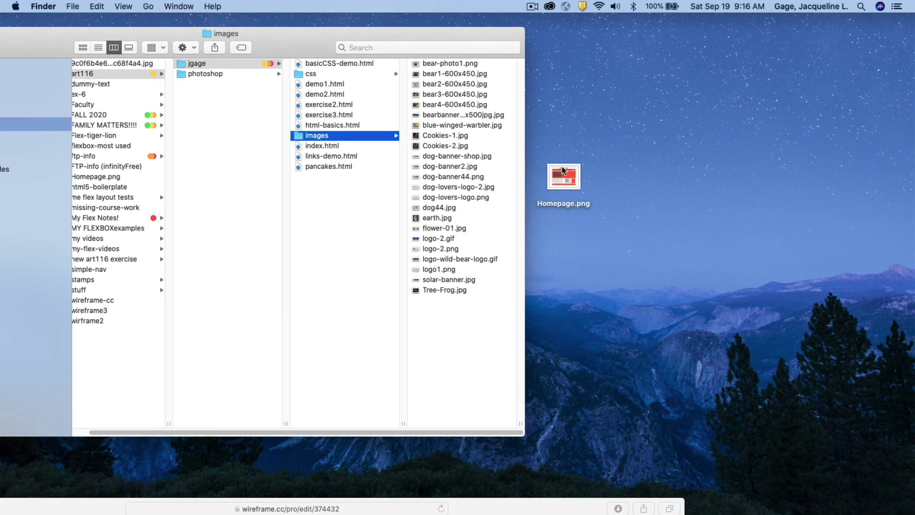
{"action": "left_click_drag", "start_coordinate": [561, 170], "coordinate": [453, 326]}
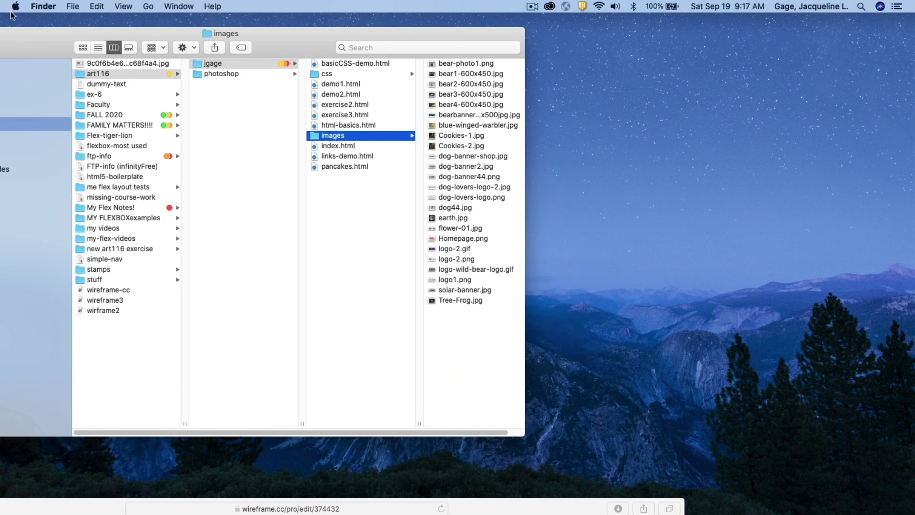
{"action": "left_click_drag", "start_coordinate": [24, 33], "coordinate": [105, 34]}
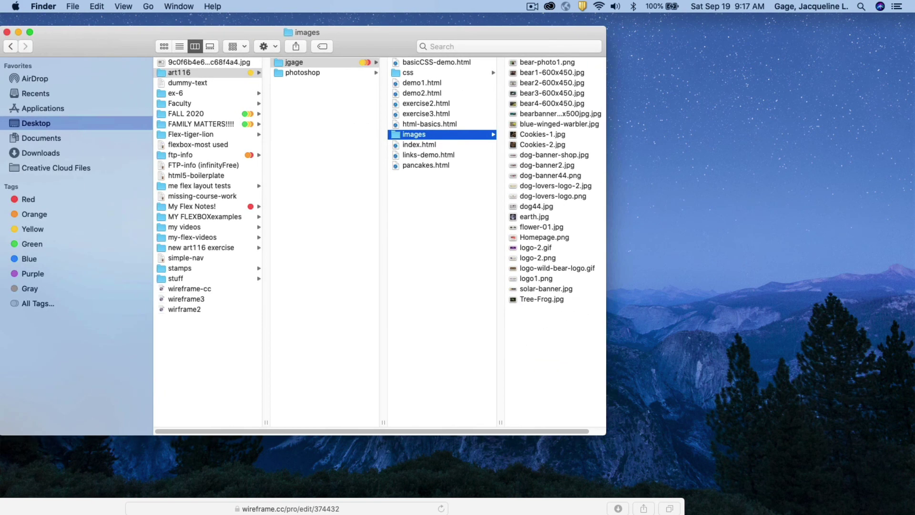
{"action": "left_click", "coordinate": [7, 32]}
Step: Return to the Safari window with the art116 wireframe and switch to the contact page
{"action": "left_click_drag", "start_coordinate": [104, 504], "coordinate": [247, 32]}
{"action": "left_click", "coordinate": [183, 74]}
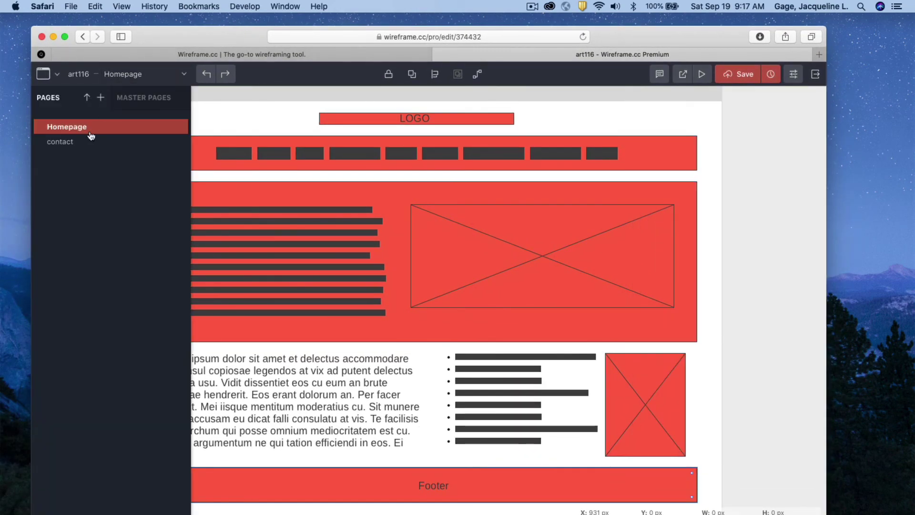
{"action": "left_click", "coordinate": [81, 143]}
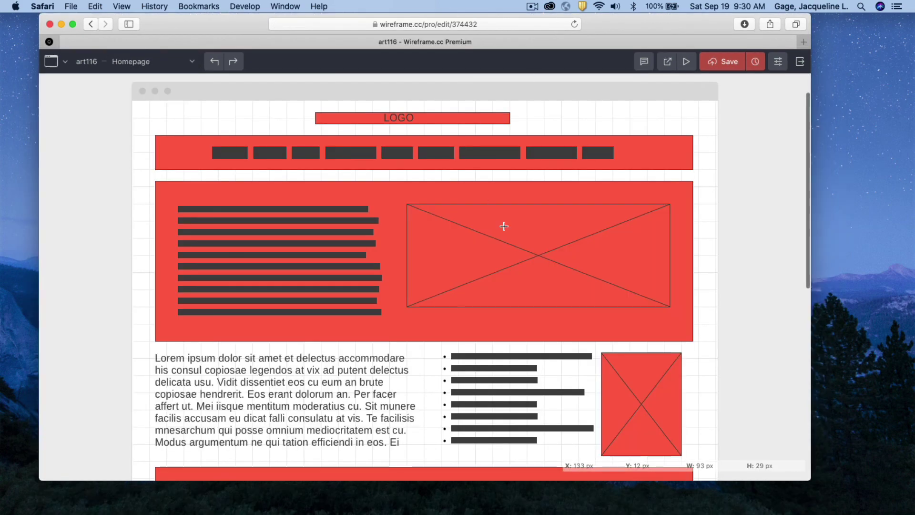
Step: Open the project settings and set the canvas grid style to Dots
{"action": "left_click", "coordinate": [780, 63]}
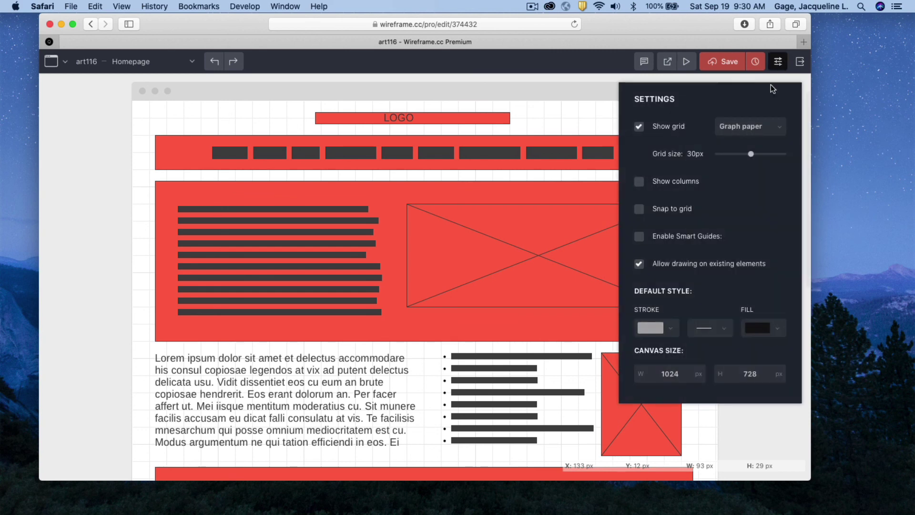
{"action": "left_click", "coordinate": [652, 379]}
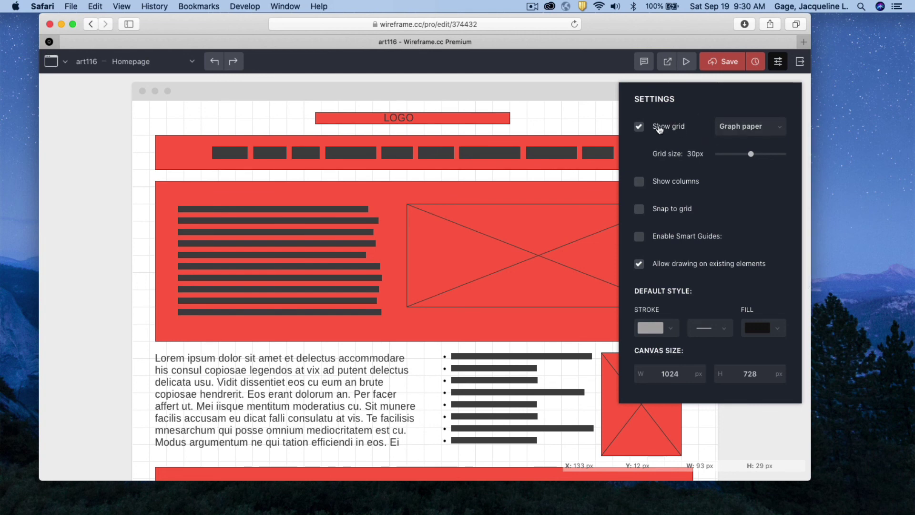
{"action": "left_click", "coordinate": [776, 134]}
{"action": "left_click", "coordinate": [747, 139]}
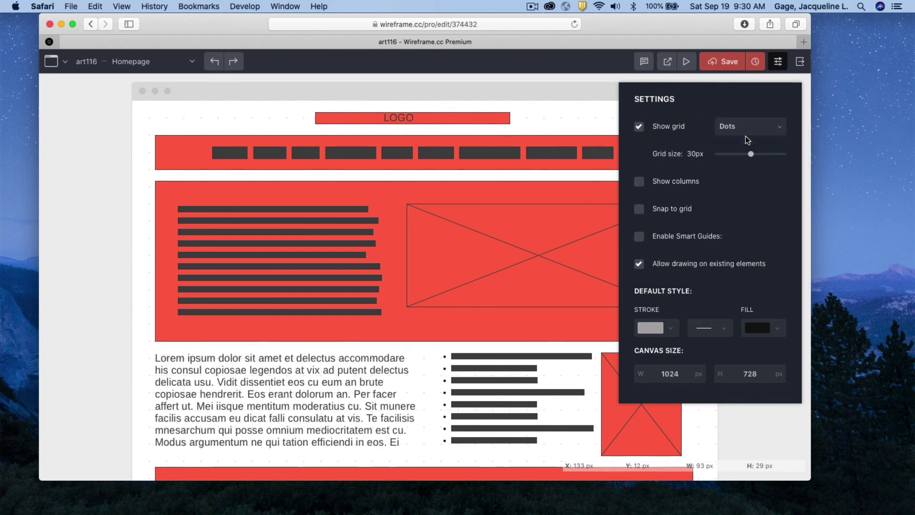
Step: Hide and show the grid again, and briefly display the column overlay before hiding it
{"action": "left_click", "coordinate": [639, 127]}
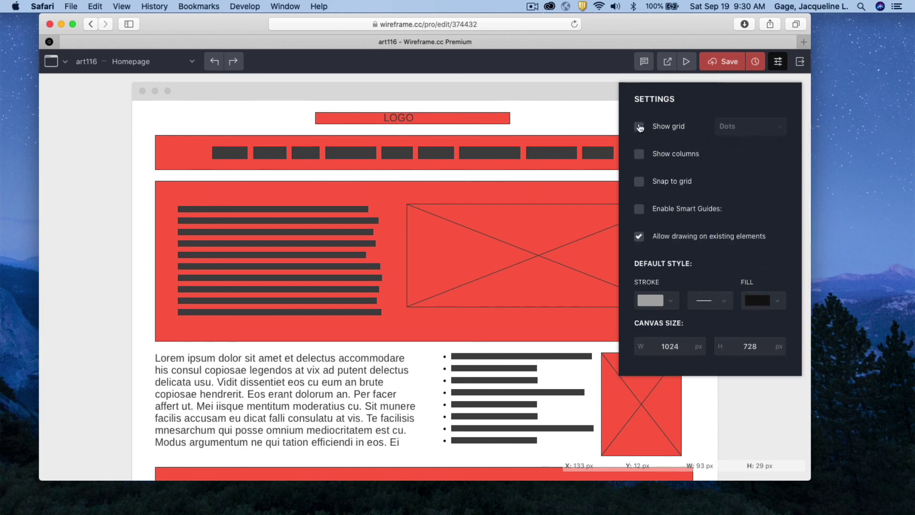
{"action": "left_click", "coordinate": [639, 127]}
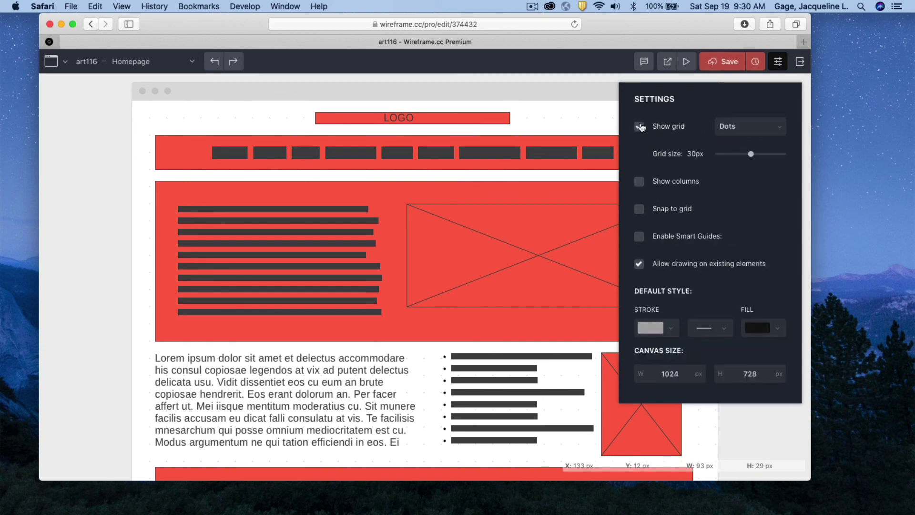
{"action": "left_click", "coordinate": [639, 181]}
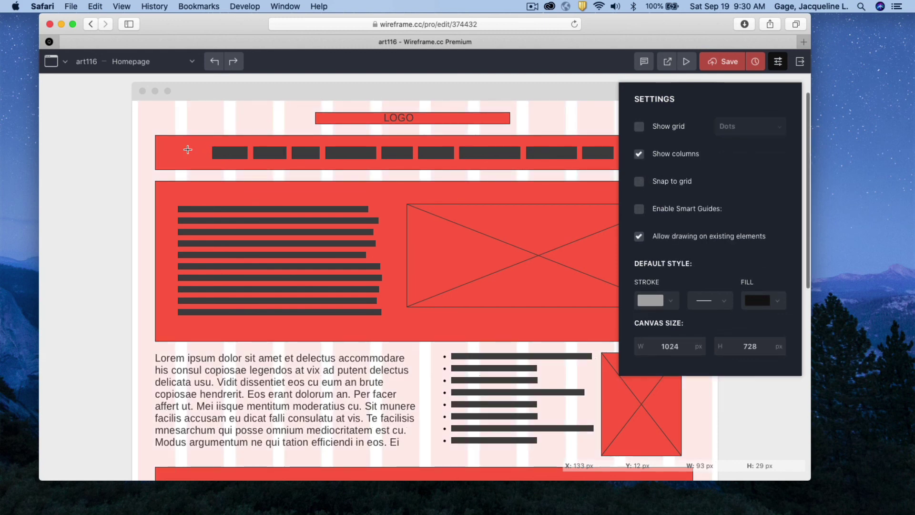
{"action": "left_click", "coordinate": [639, 153]}
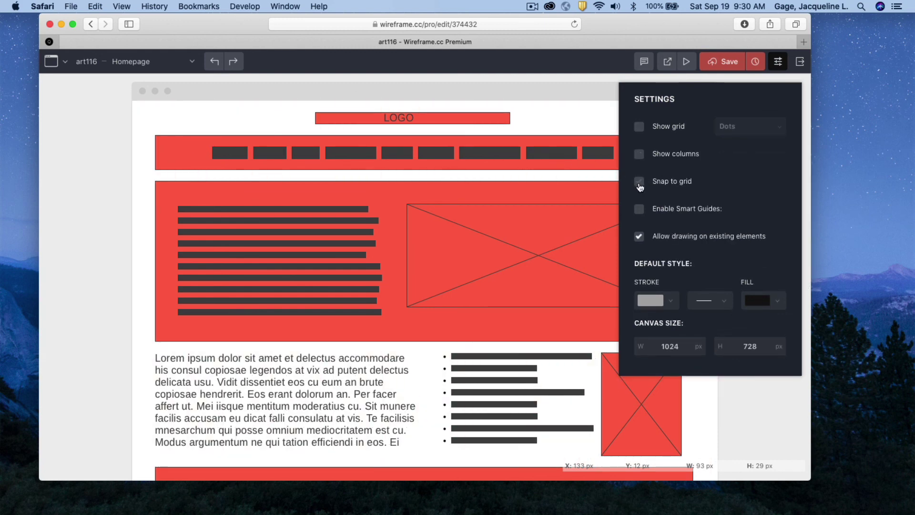
Step: Enable snap to grid, show the grid in the Graph paper style and close the settings
{"action": "left_click", "coordinate": [639, 183]}
{"action": "left_click", "coordinate": [638, 126]}
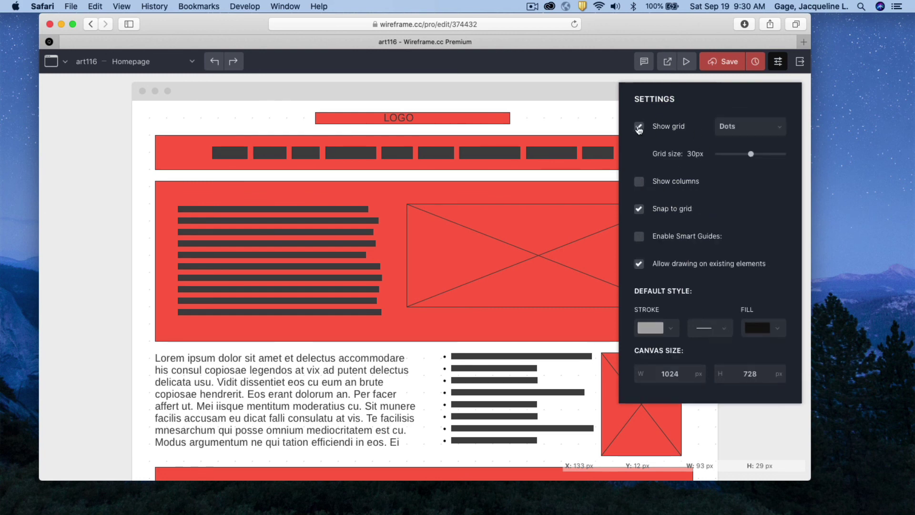
{"action": "left_click", "coordinate": [758, 127]}
{"action": "left_click", "coordinate": [740, 118]}
{"action": "left_click", "coordinate": [162, 154]}
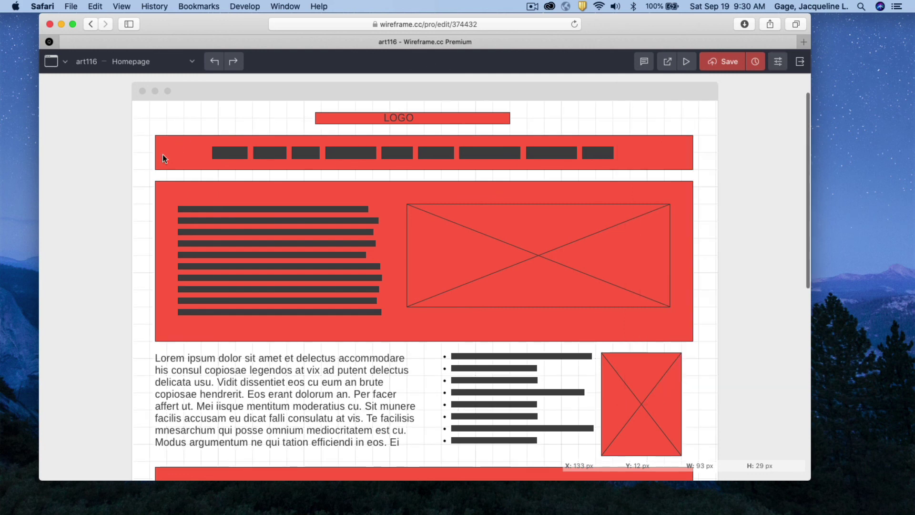
Step: Extend the left edges of the header bar and the main content box outward to the grid line at X 30 px
{"action": "left_click", "coordinate": [155, 151]}
{"action": "left_click_drag", "start_coordinate": [153, 151], "coordinate": [149, 148]}
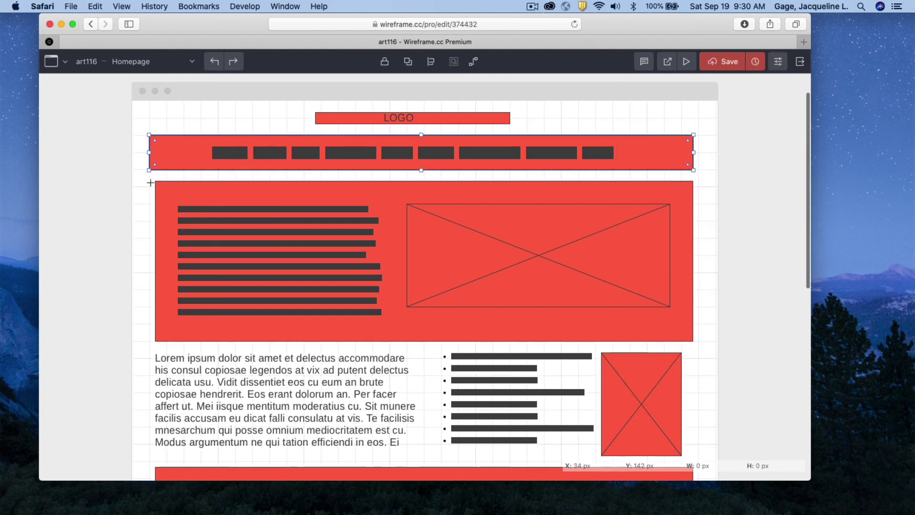
{"action": "left_click", "coordinate": [157, 192]}
{"action": "left_click_drag", "start_coordinate": [155, 261], "coordinate": [150, 262]}
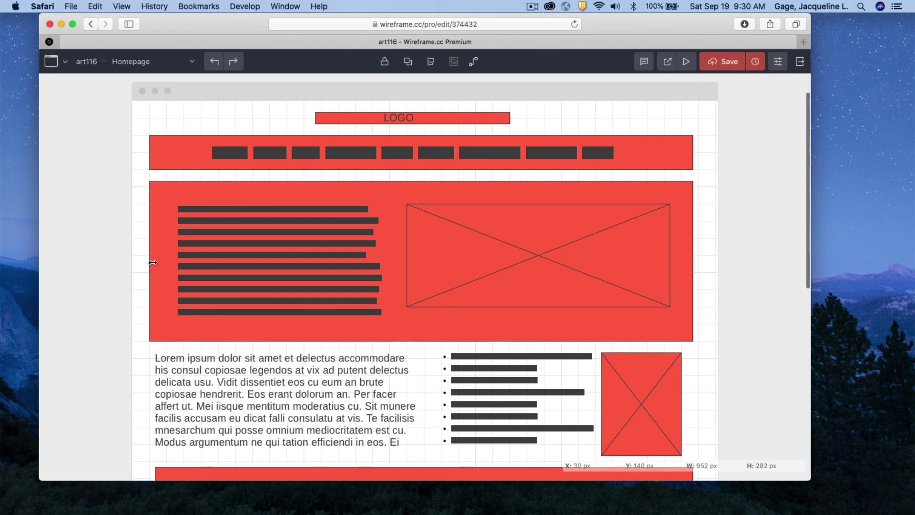
Step: Move the lorem ipsum paragraph below the content box to about X 30 px and Y 435 px
{"action": "left_click", "coordinate": [179, 385]}
{"action": "left_click_drag", "start_coordinate": [179, 384], "coordinate": [174, 381]}
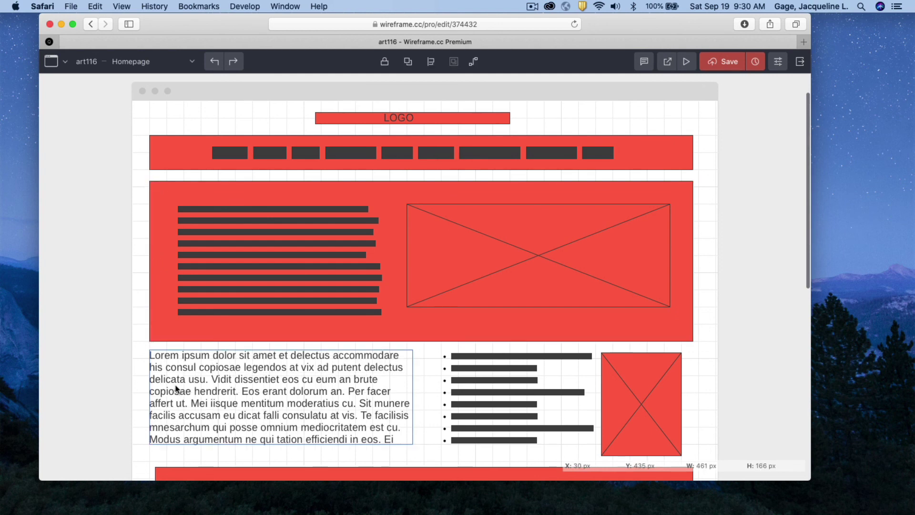
Step: Set the default style for new elements to a black stroke, a thicker line and a grey fill, and close the settings
{"action": "left_click", "coordinate": [778, 62]}
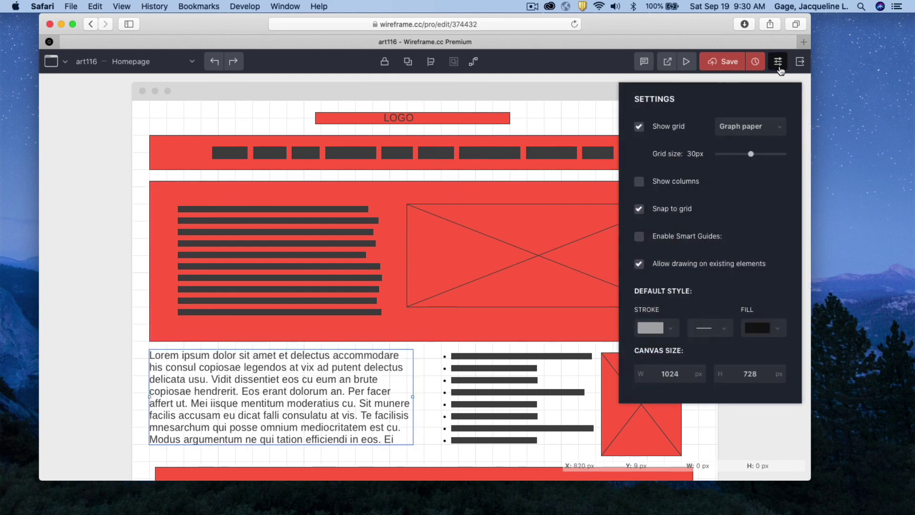
{"action": "left_click", "coordinate": [678, 239]}
{"action": "left_click", "coordinate": [675, 328]}
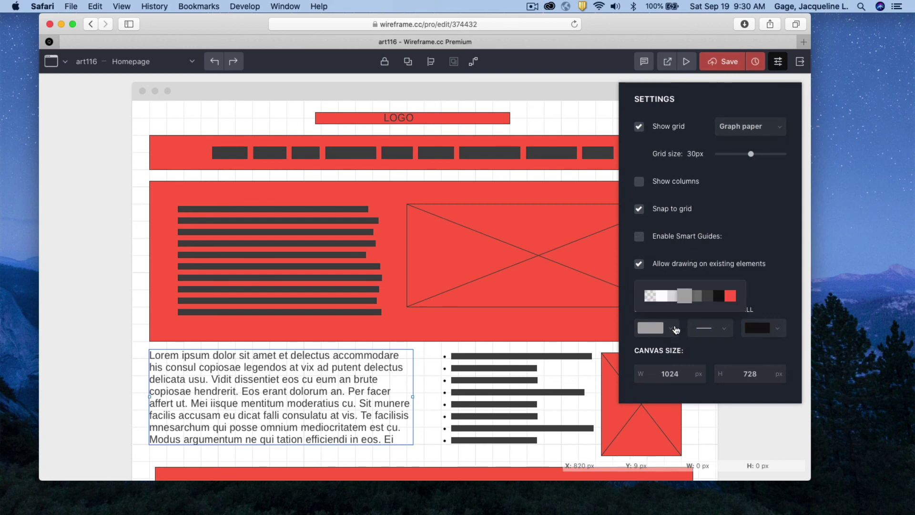
{"action": "left_click", "coordinate": [719, 296]}
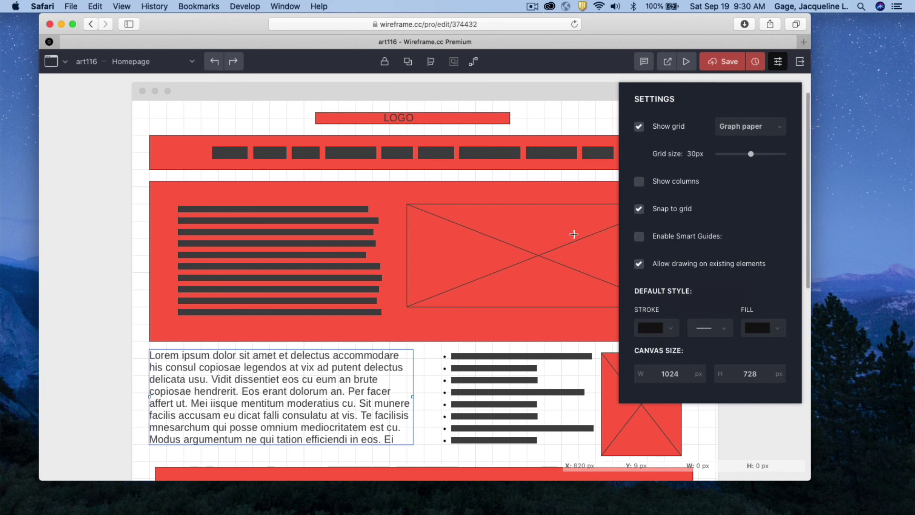
{"action": "left_click", "coordinate": [723, 329]}
{"action": "left_click", "coordinate": [726, 296]}
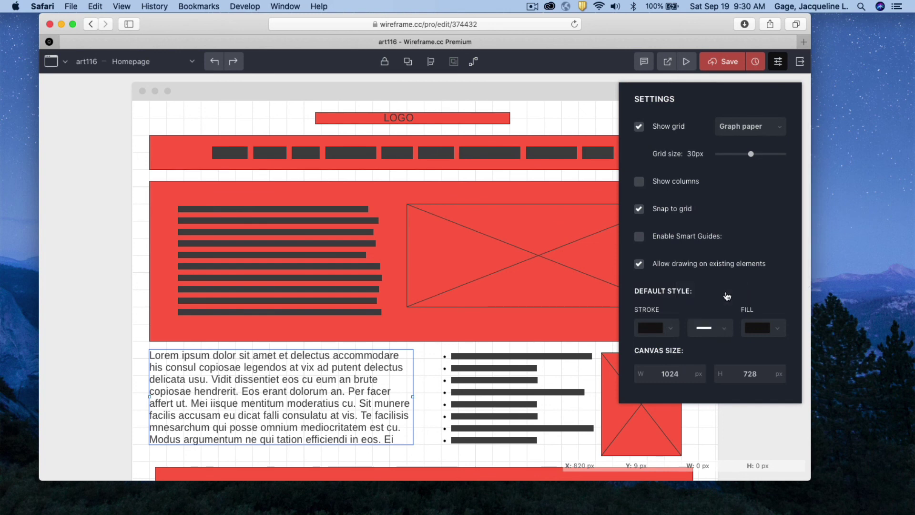
{"action": "left_click", "coordinate": [780, 331]}
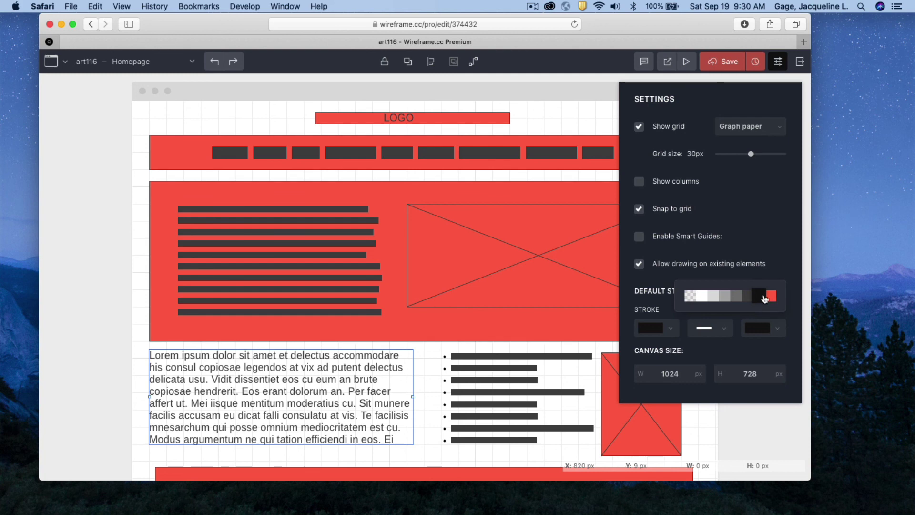
{"action": "left_click", "coordinate": [726, 299]}
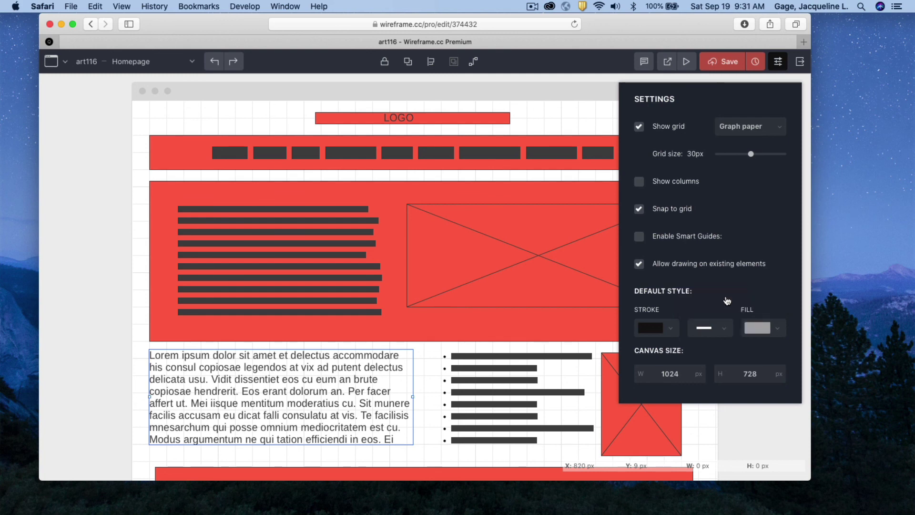
{"action": "left_click", "coordinate": [189, 113]}
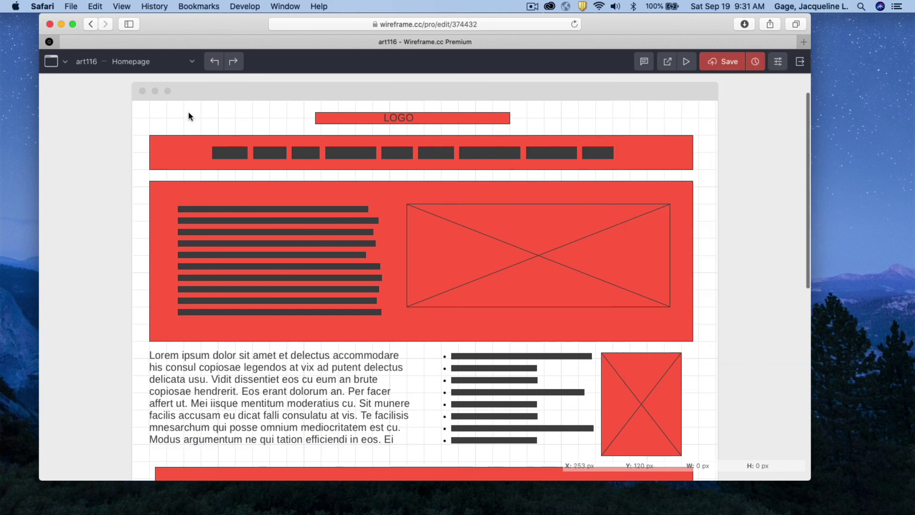
Step: Draw a test rectangle with the default style in the empty area beside the LOGO box, and delete it
{"action": "left_click_drag", "start_coordinate": [170, 110], "coordinate": [271, 129]}
{"action": "left_click", "coordinate": [151, 91]}
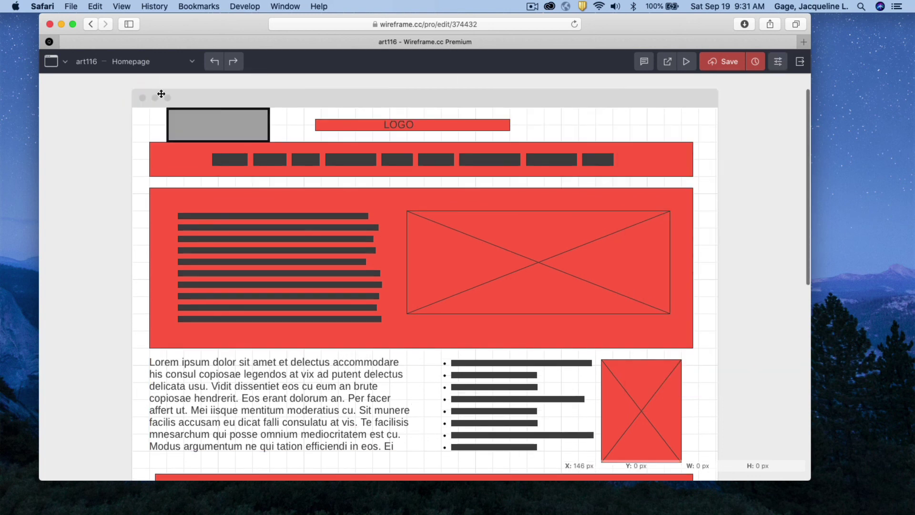
{"action": "left_click", "coordinate": [236, 124]}
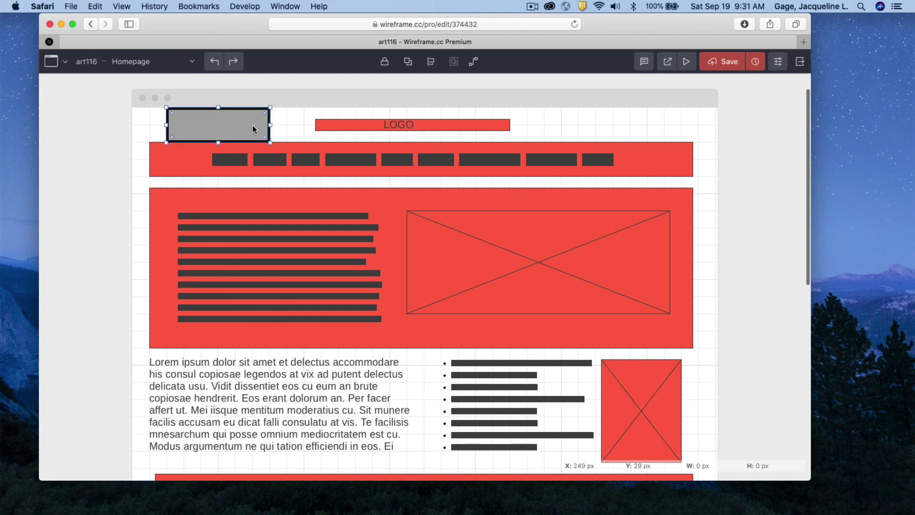
{"action": "key", "text": "BackSpace"}
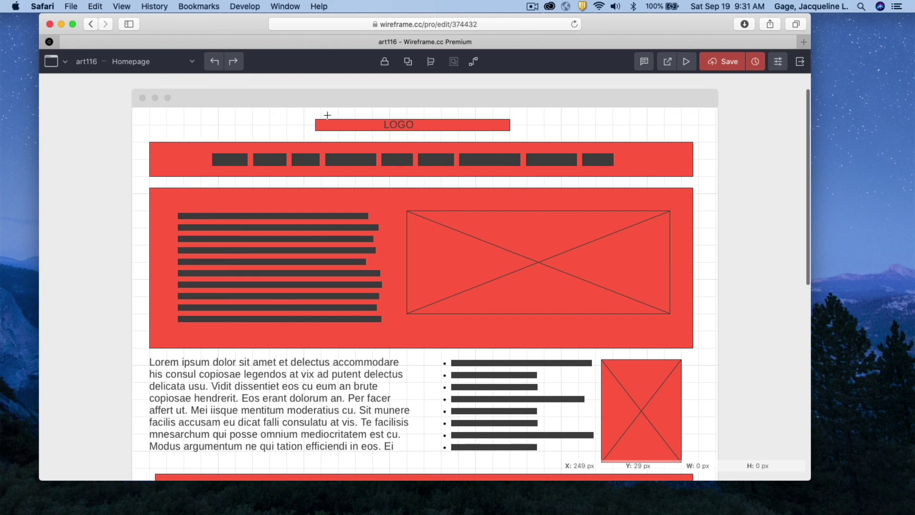
Step: Change the default fill colour for new elements to red in the settings
{"action": "left_click", "coordinate": [778, 62]}
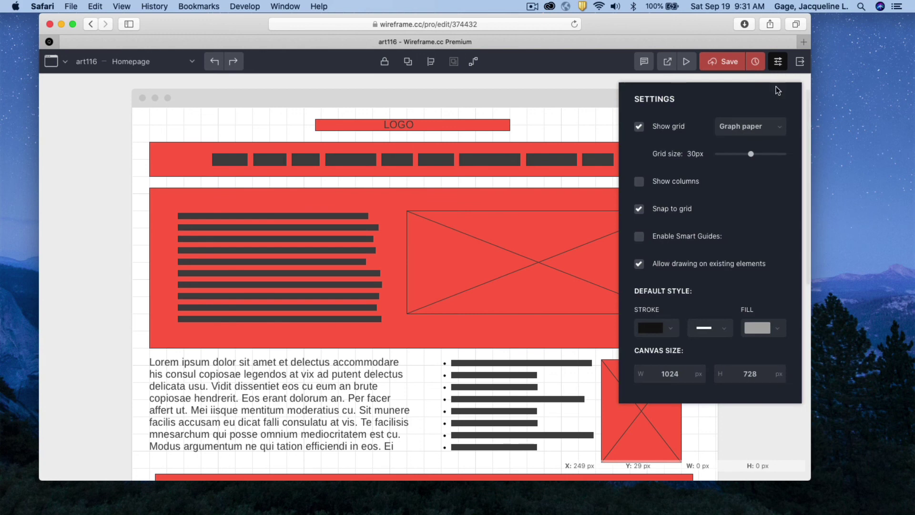
{"action": "left_click", "coordinate": [777, 323]}
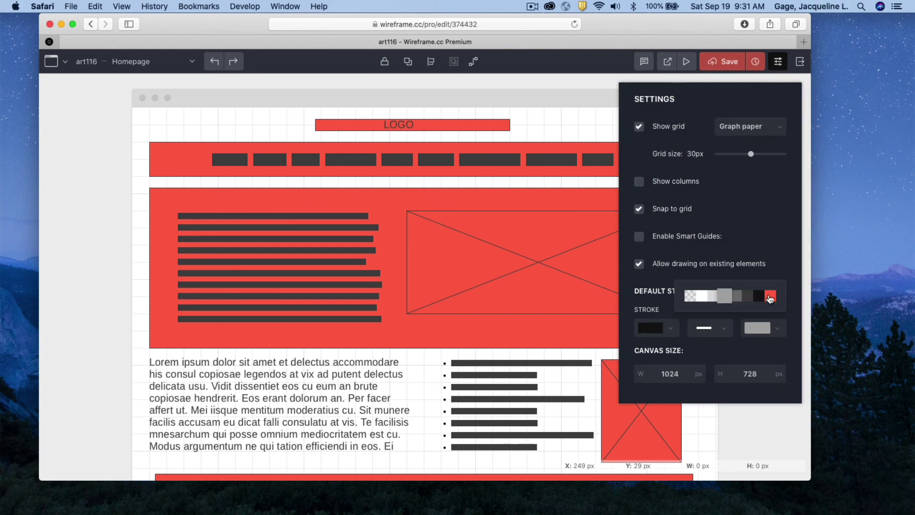
{"action": "left_click", "coordinate": [770, 297]}
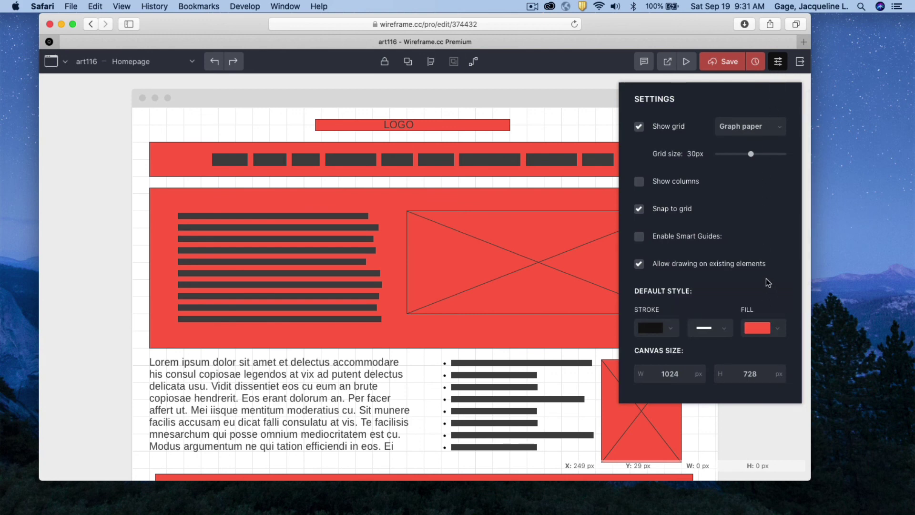